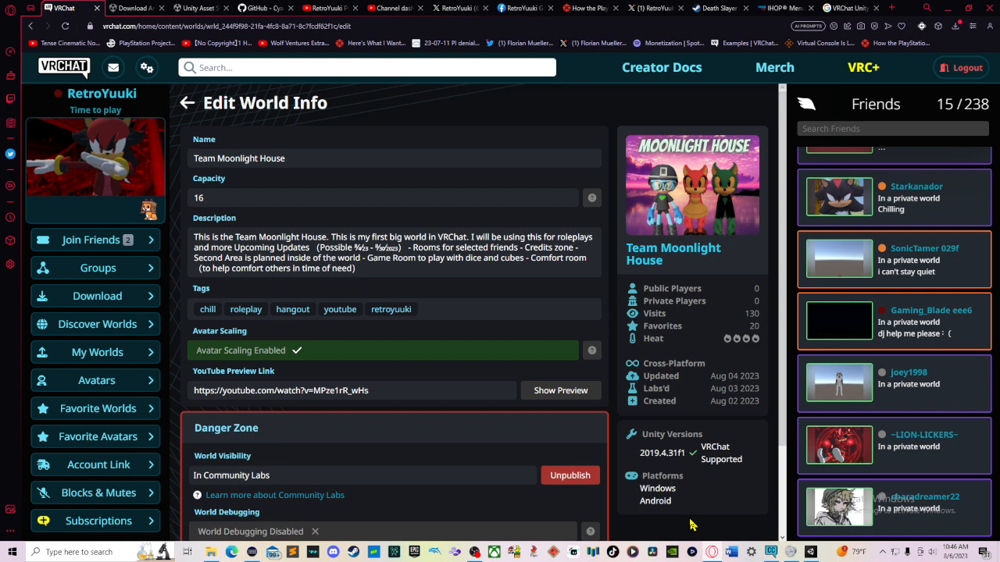
Step: Bring up the Unity editor project, then return to the VRChat world info page in the browser
{"action": "left_click", "coordinate": [811, 553]}
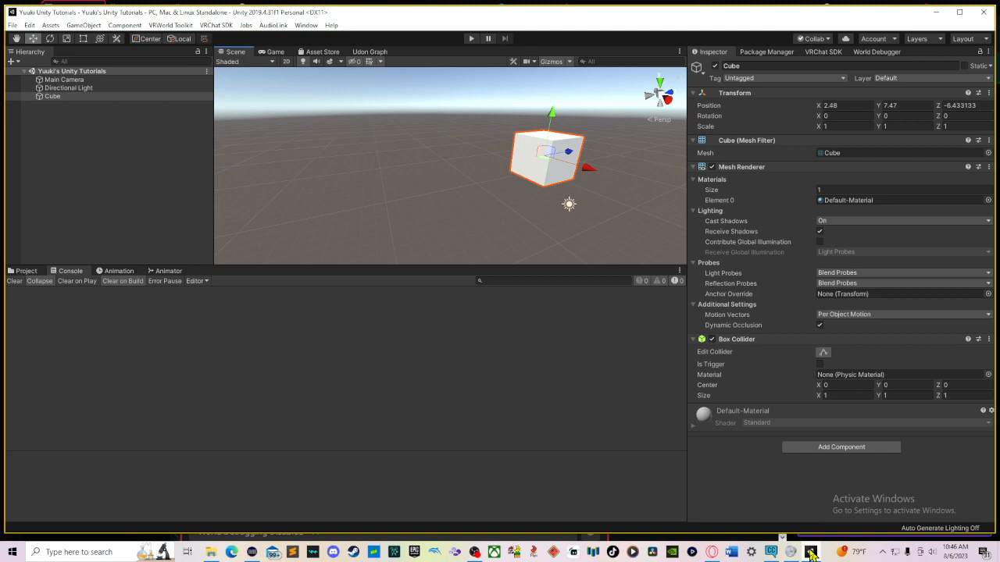
{"action": "mouse_move", "coordinate": [712, 553]}
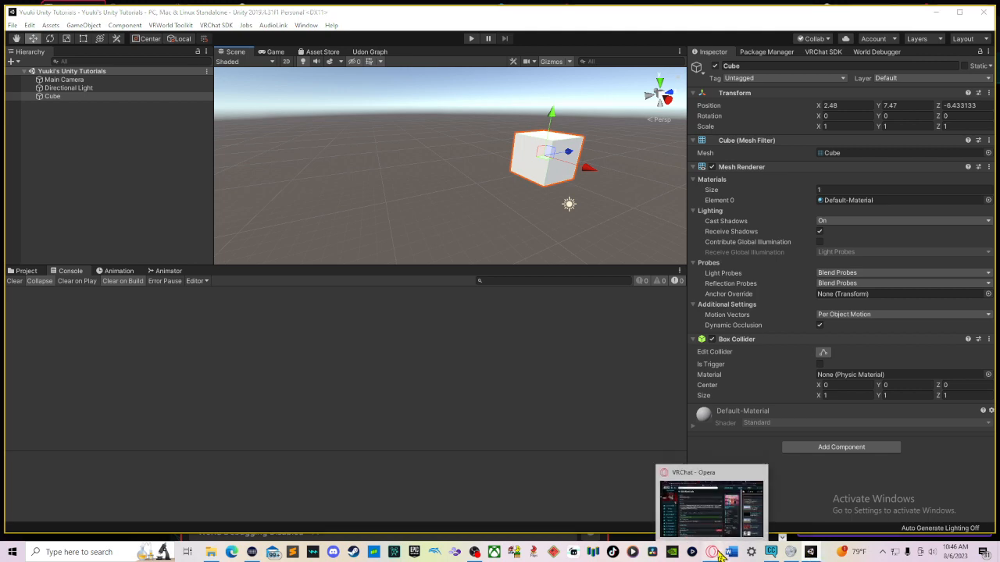
{"action": "left_click", "coordinate": [707, 482]}
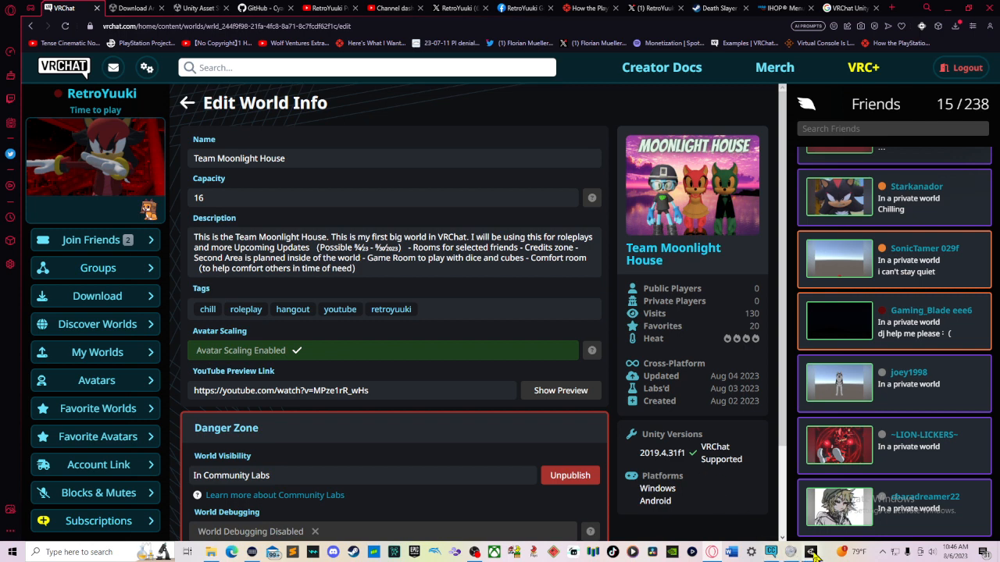
Step: Open the Unity 2019.X download archive tab, then return to the VRChat Edit World Info page
{"action": "mouse_move", "coordinate": [812, 553]}
{"action": "left_click", "coordinate": [147, 8]}
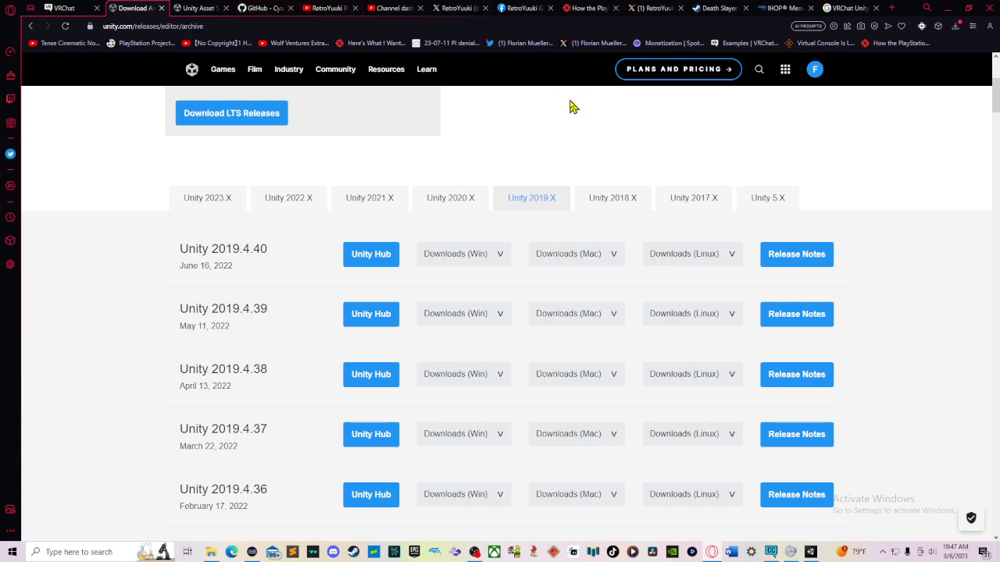
{"action": "mouse_move", "coordinate": [255, 67]}
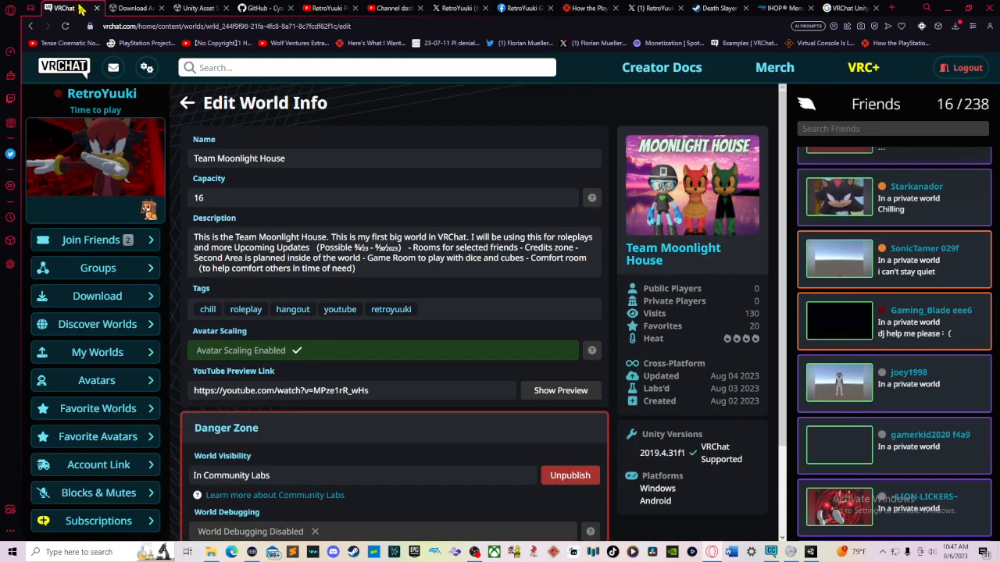
{"action": "left_click", "coordinate": [81, 9]}
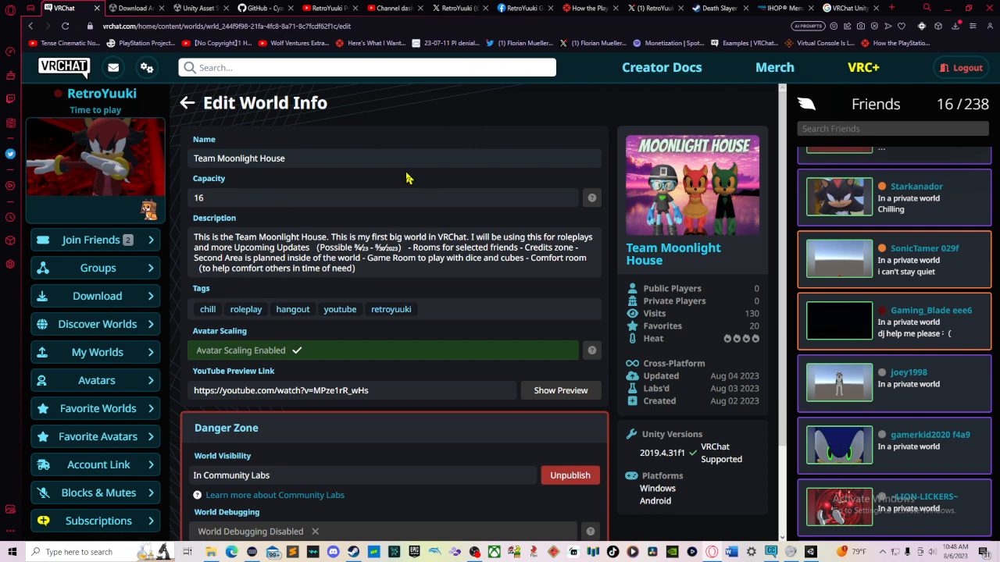
Step: Open Steam, search the store for VRChat and open the VRChat store page
{"action": "left_click", "coordinate": [353, 553]}
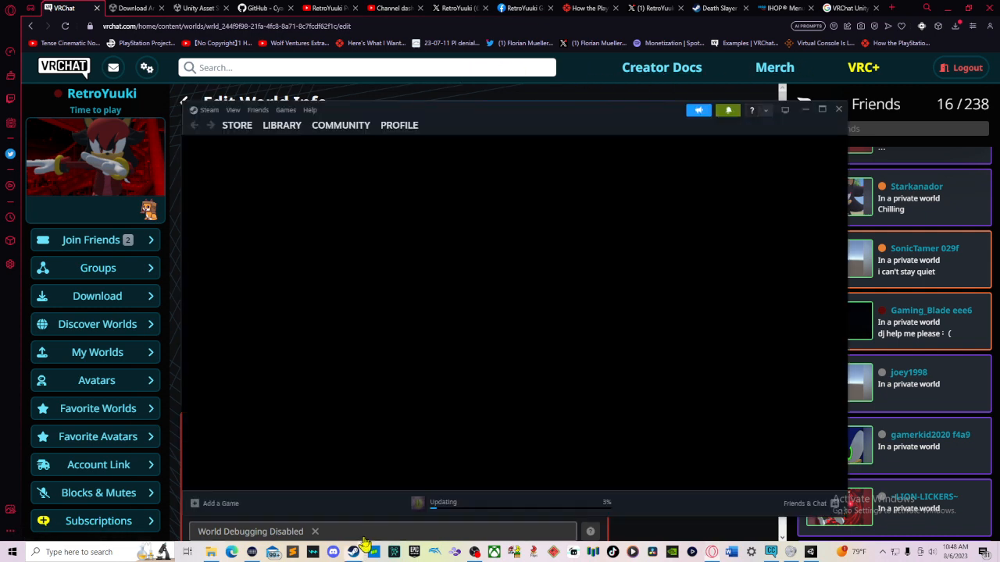
{"action": "left_click", "coordinate": [353, 552]}
{"action": "left_click", "coordinate": [353, 552]}
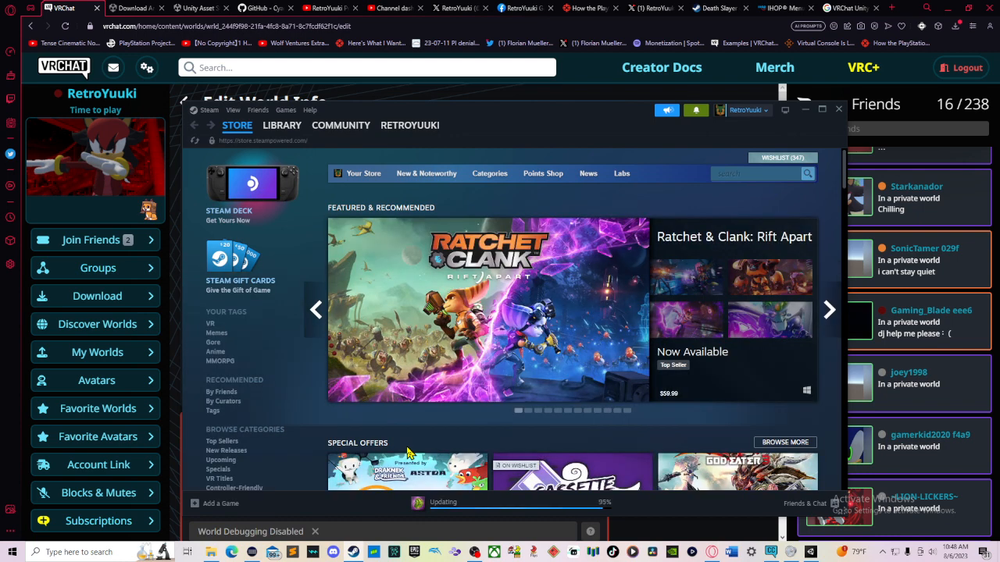
{"action": "left_click", "coordinate": [734, 172]}
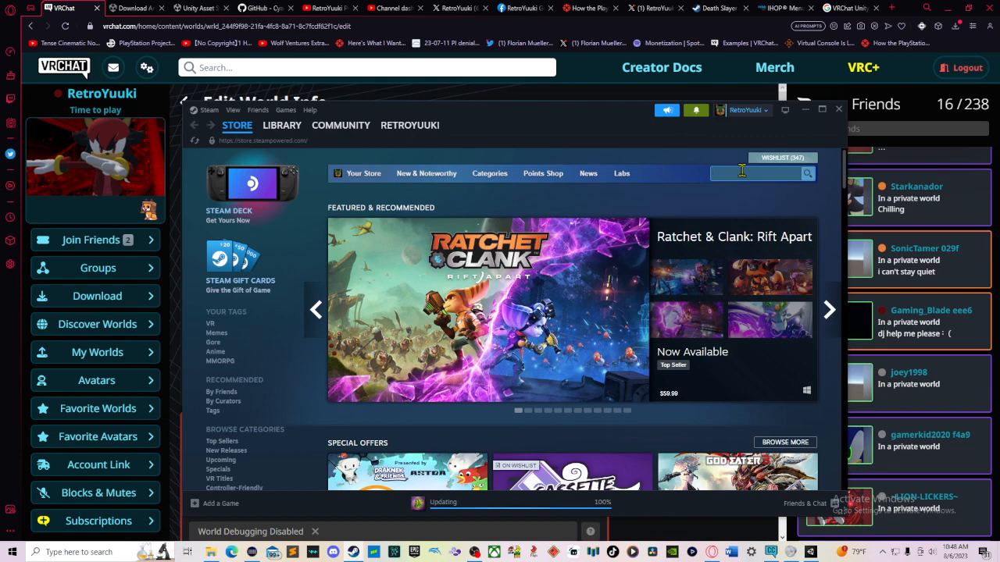
{"action": "type", "text": "VRchat"}
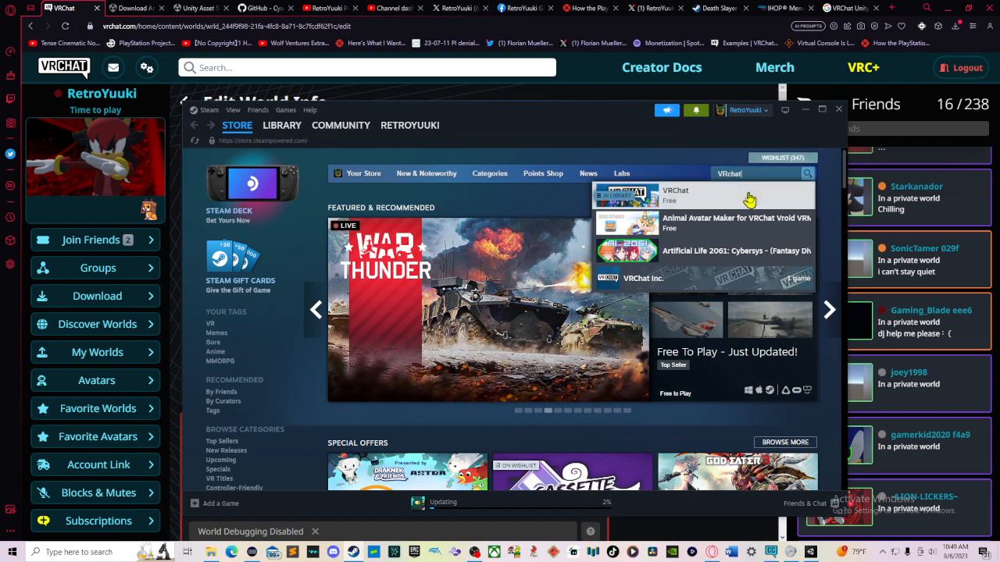
{"action": "left_click", "coordinate": [748, 198]}
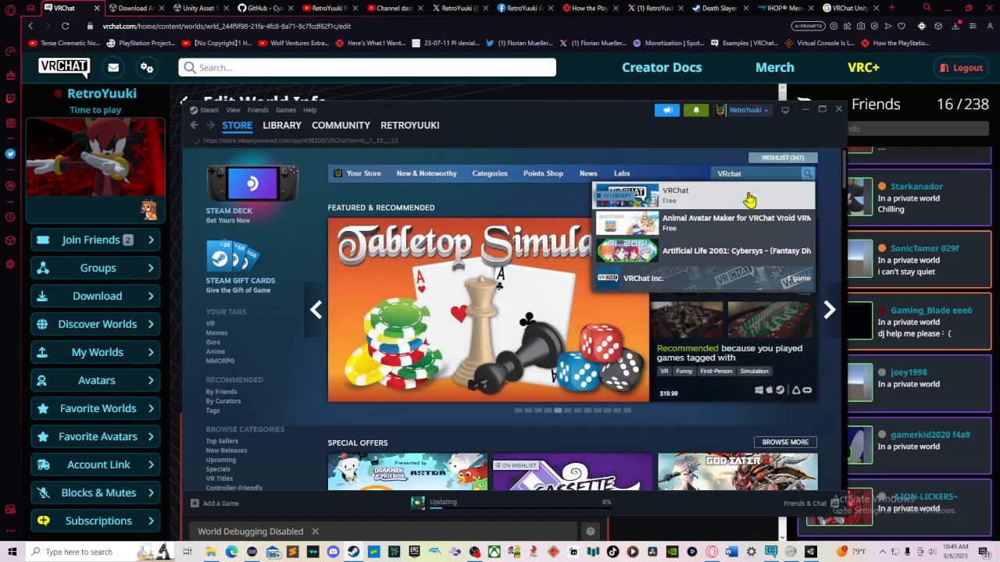
{"action": "left_click", "coordinate": [748, 200]}
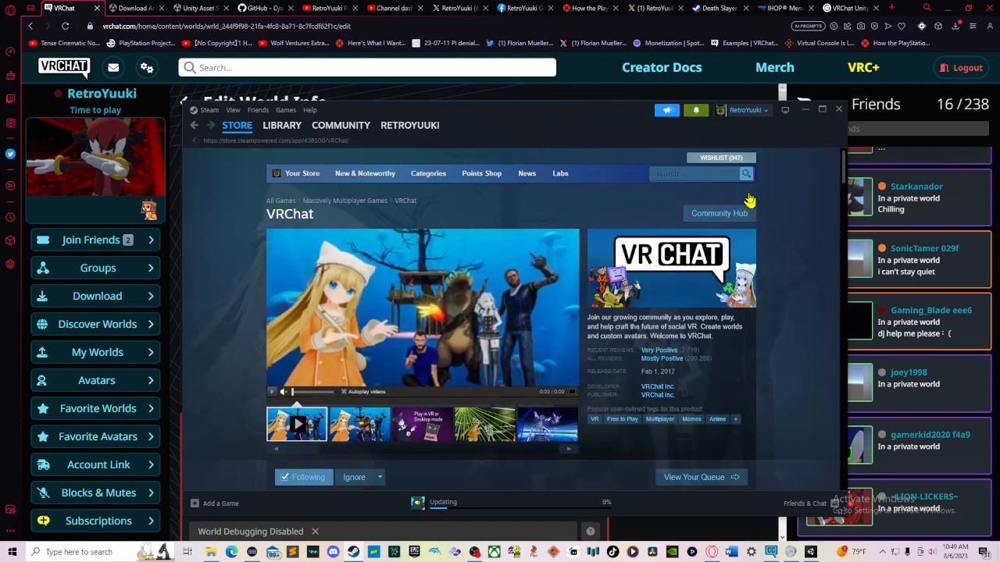
Step: Scroll the VRChat store page to its library entry and minimize Steam
{"action": "scroll", "coordinate": [597, 346], "scroll_direction": "down", "scroll_amount": 1}
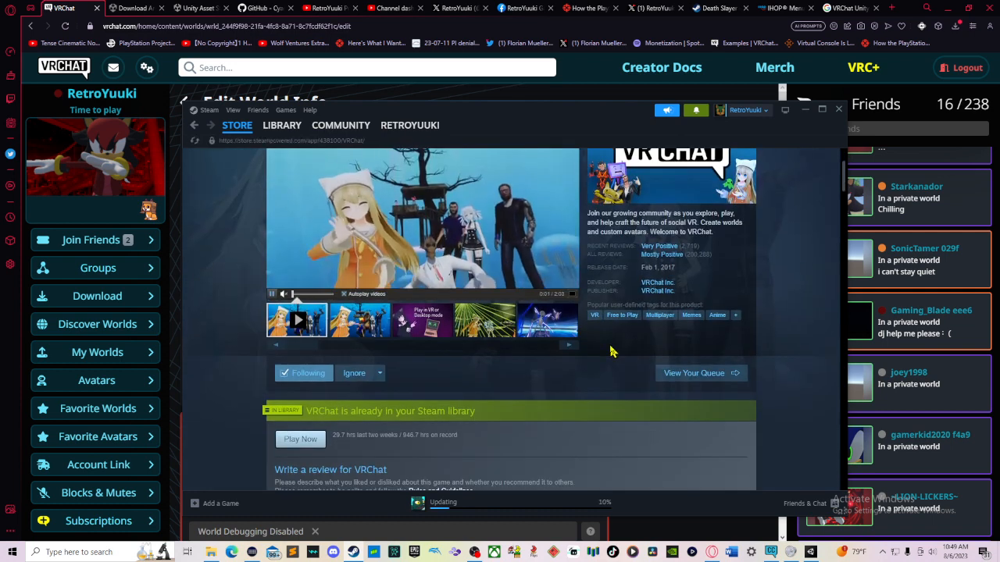
{"action": "scroll", "coordinate": [610, 351], "scroll_direction": "down", "scroll_amount": 1}
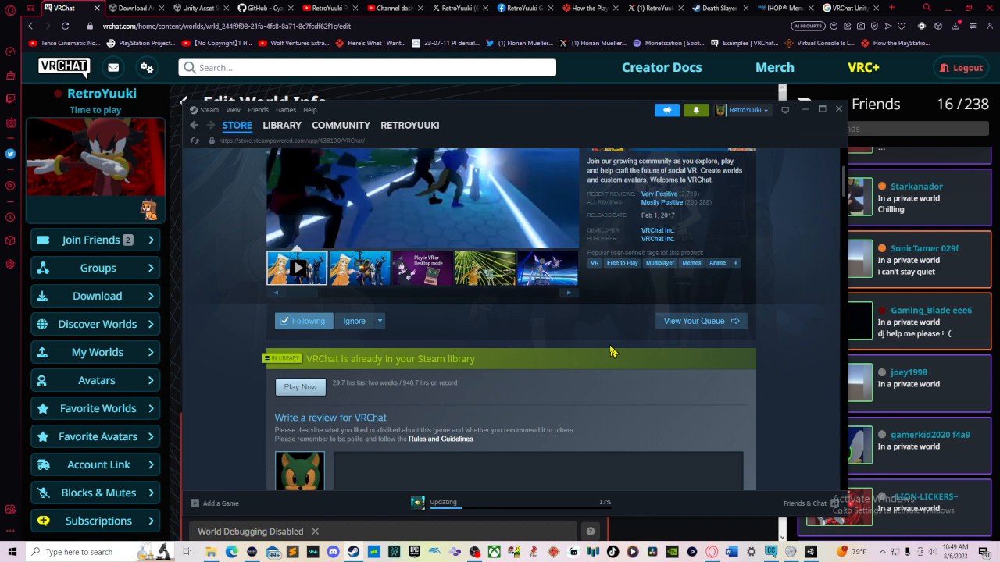
{"action": "left_click", "coordinate": [805, 110]}
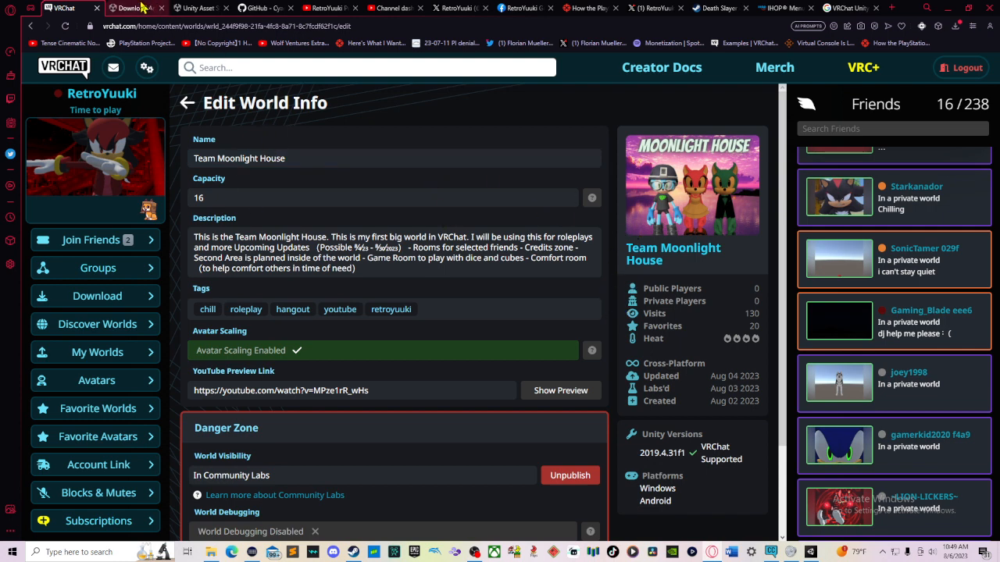
Step: Examine the Windows and Mac download options for Unity 2019.4.40 in the download archive
{"action": "left_click", "coordinate": [137, 8]}
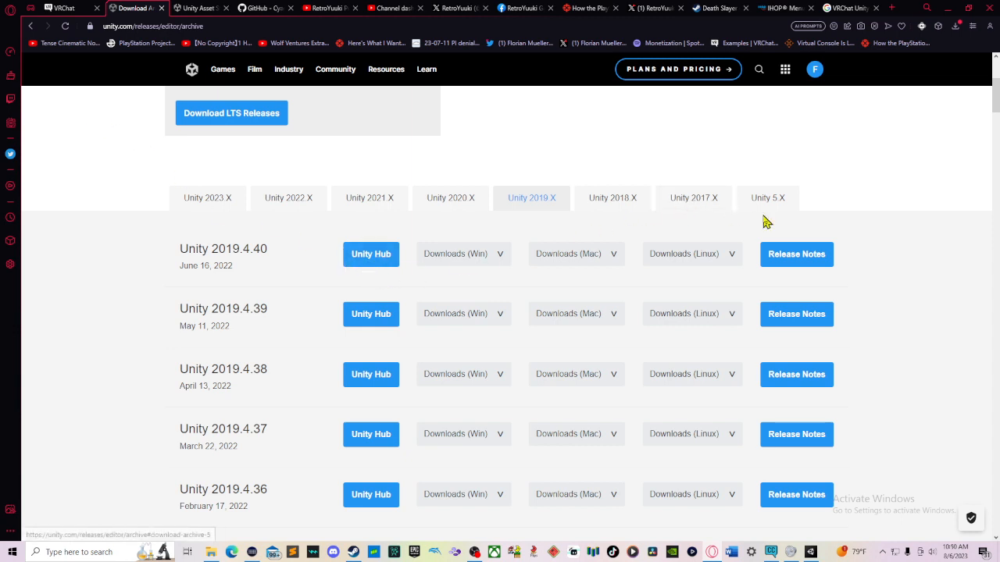
{"action": "left_click", "coordinate": [476, 264]}
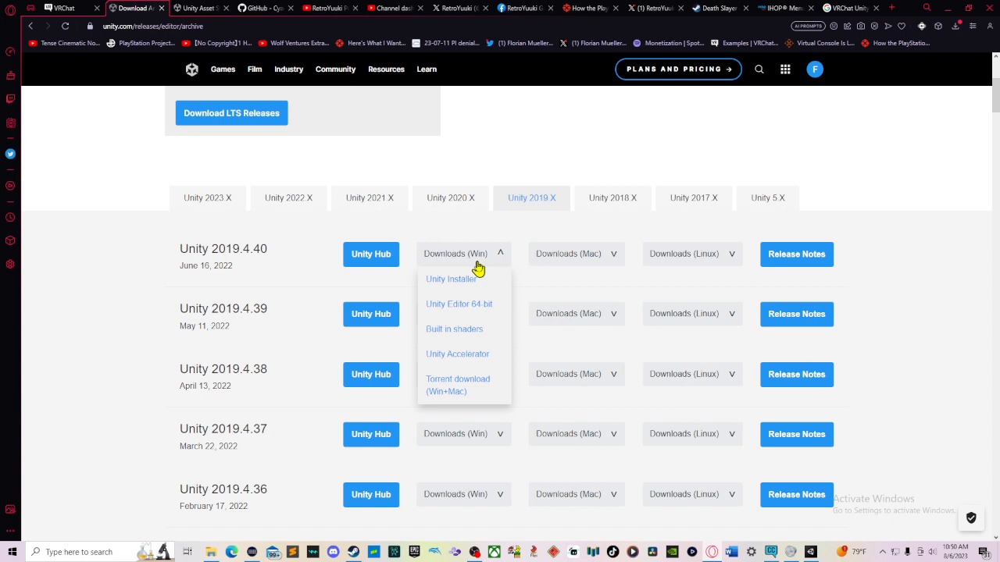
{"action": "left_click", "coordinate": [577, 263]}
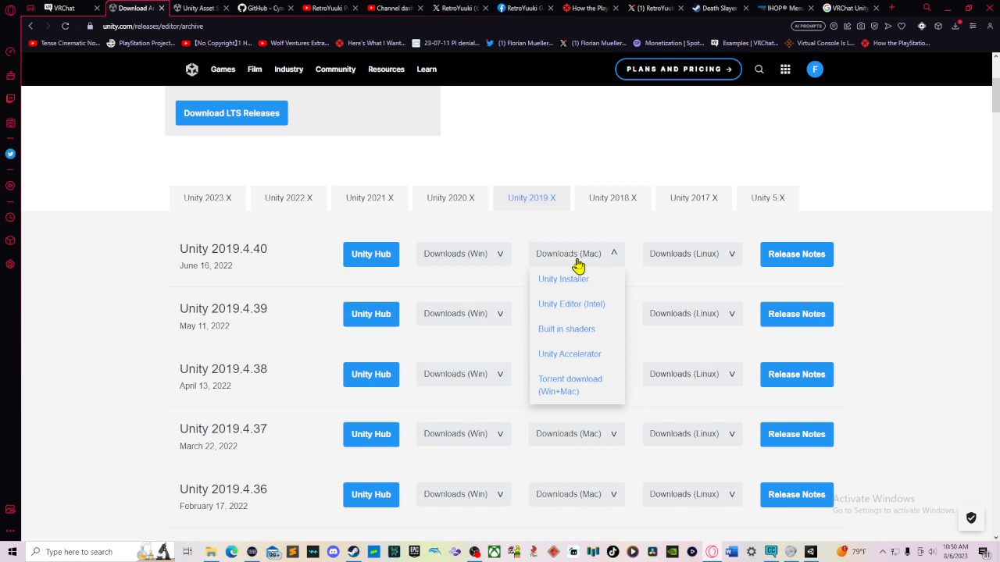
{"action": "left_click", "coordinate": [934, 221]}
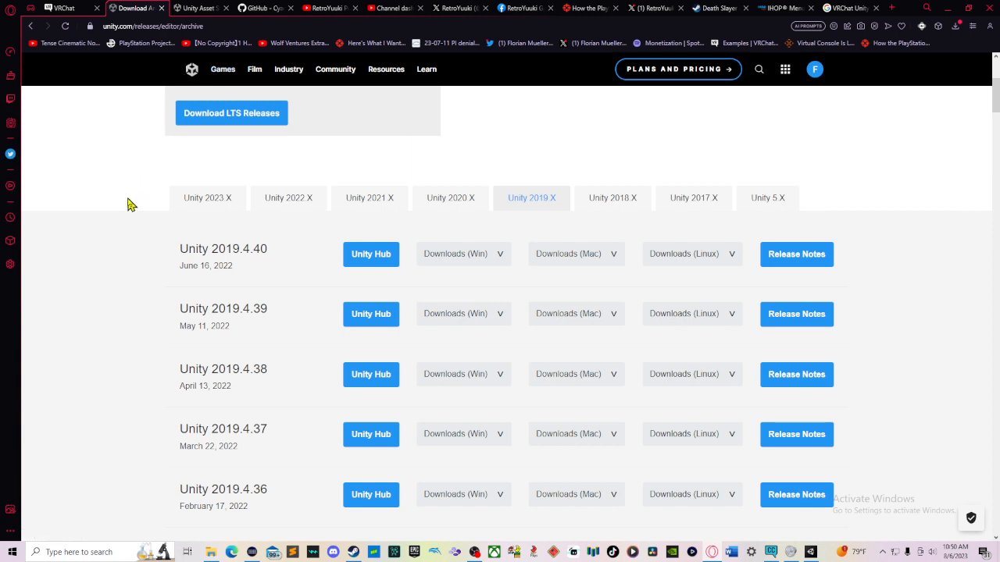
Step: Open the VRChat website's download page with the Creator Companion download
{"action": "left_click", "coordinate": [770, 552]}
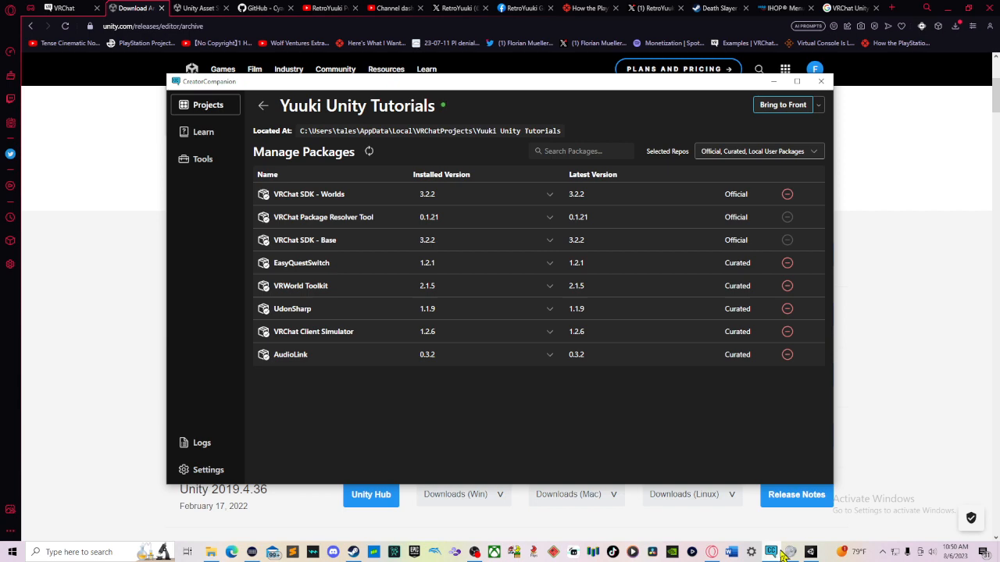
{"action": "left_click", "coordinate": [781, 551]}
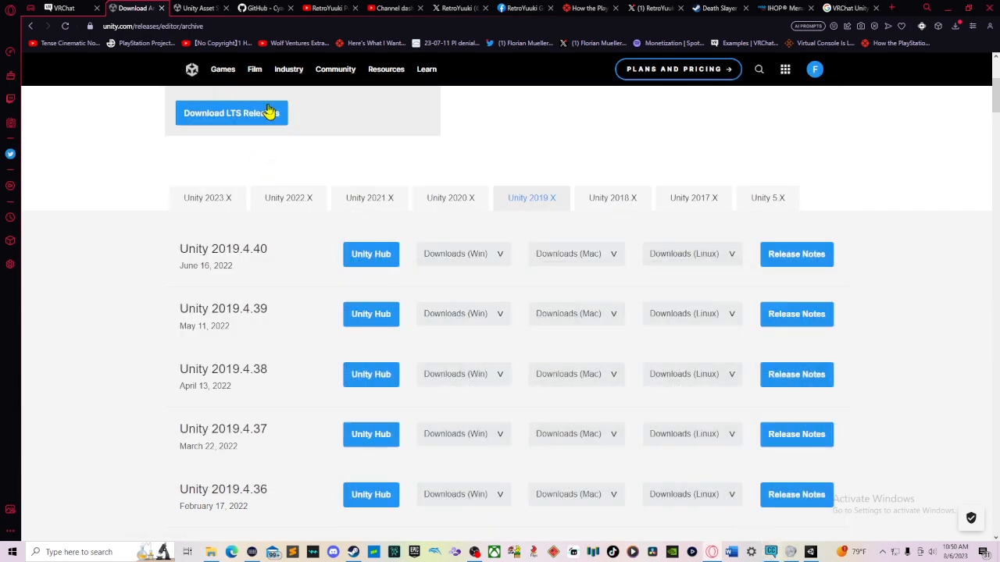
{"action": "left_click", "coordinate": [64, 9]}
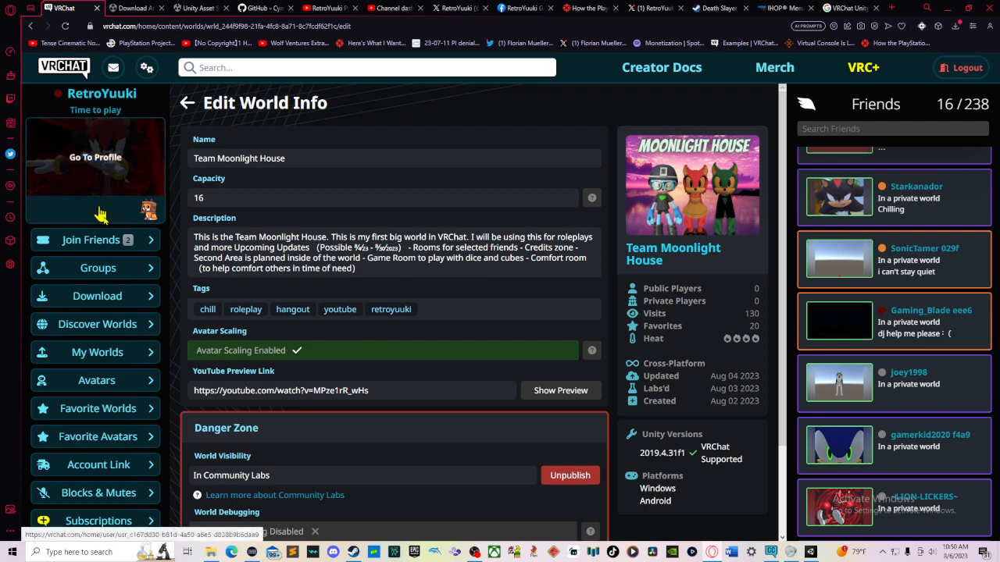
{"action": "left_click", "coordinate": [119, 296]}
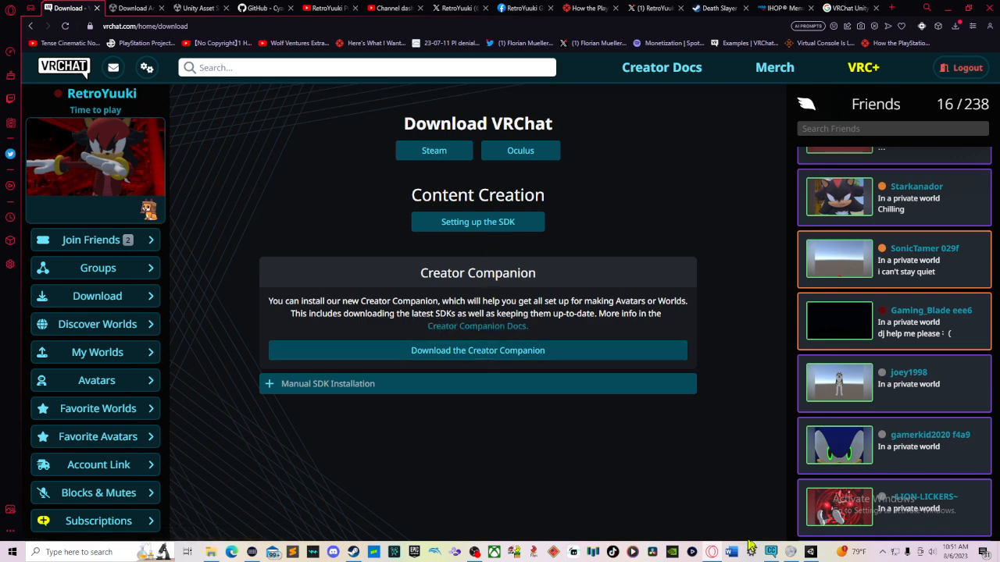
Step: In Creator Companion, review the projects list and the new World project form without creating a project
{"action": "left_click", "coordinate": [770, 552]}
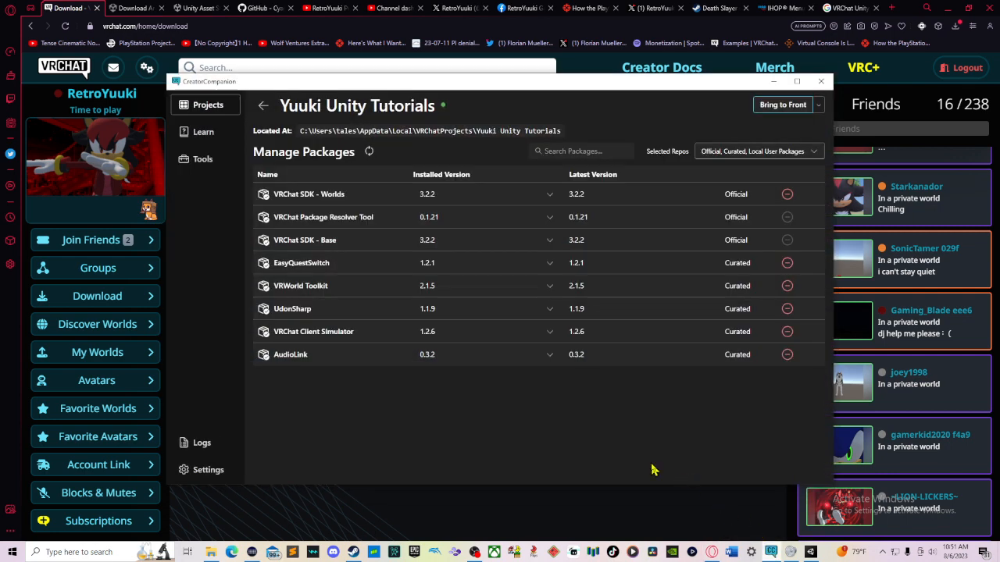
{"action": "left_click", "coordinate": [263, 105]}
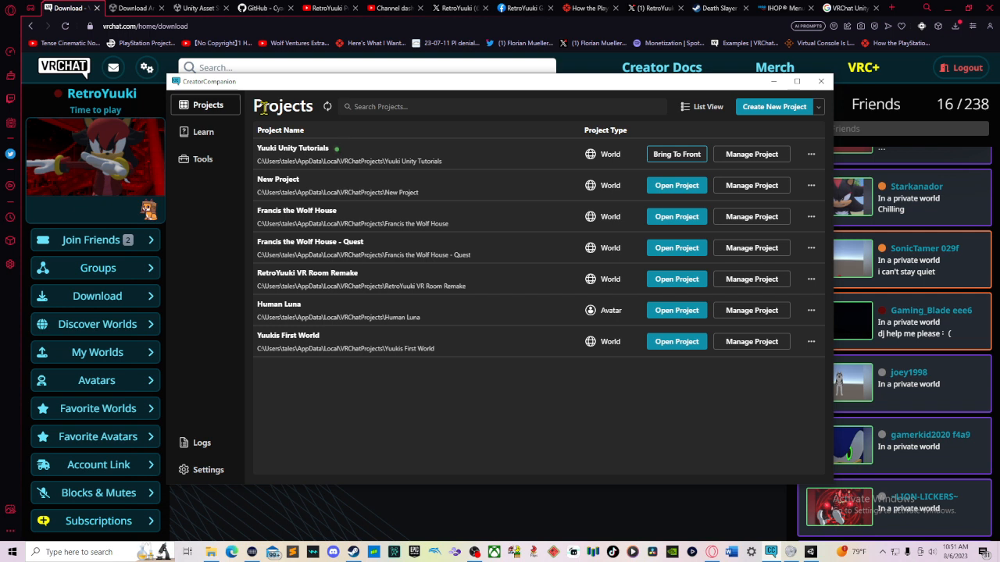
{"action": "left_click", "coordinate": [784, 118]}
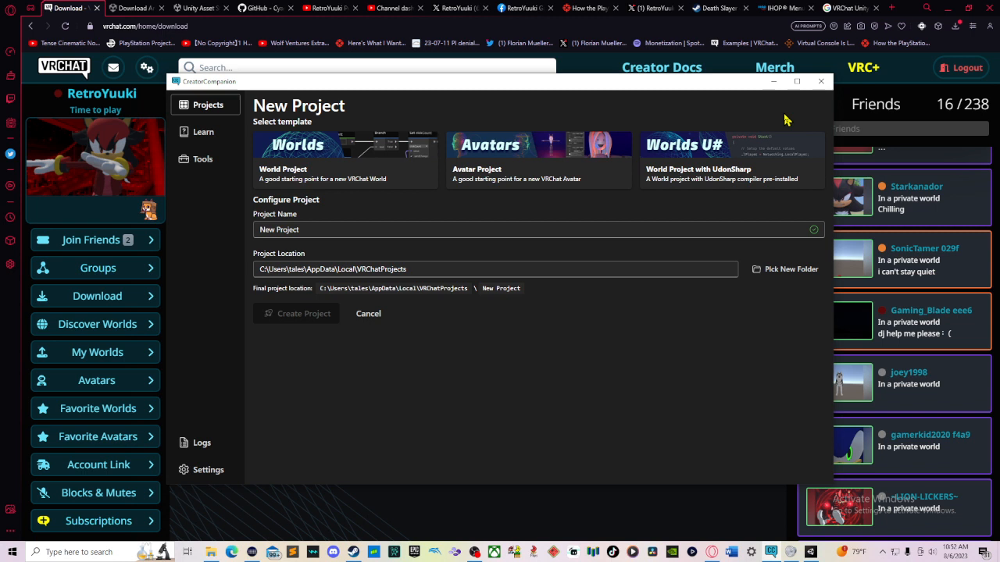
{"action": "left_click", "coordinate": [360, 152]}
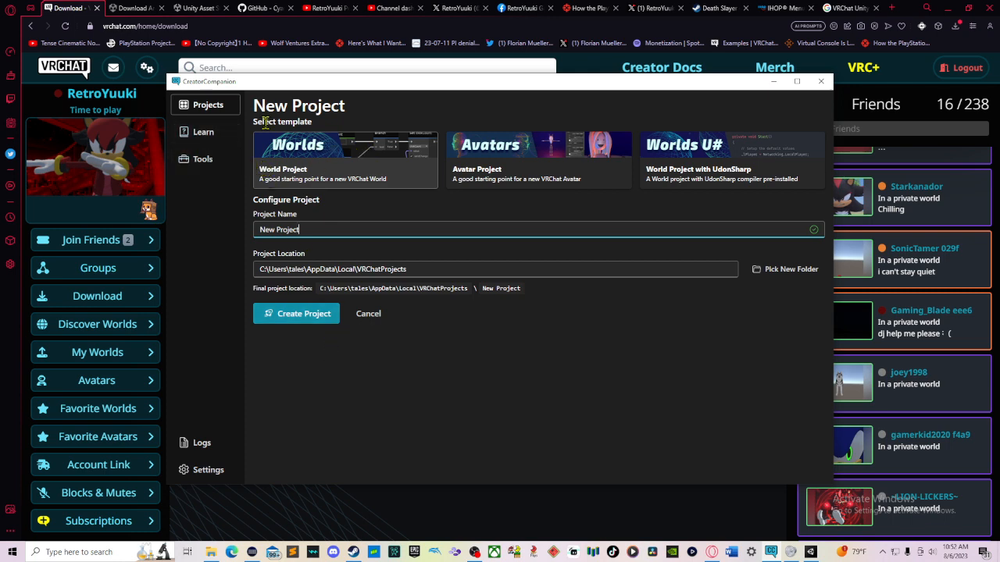
{"action": "left_click", "coordinate": [229, 112]}
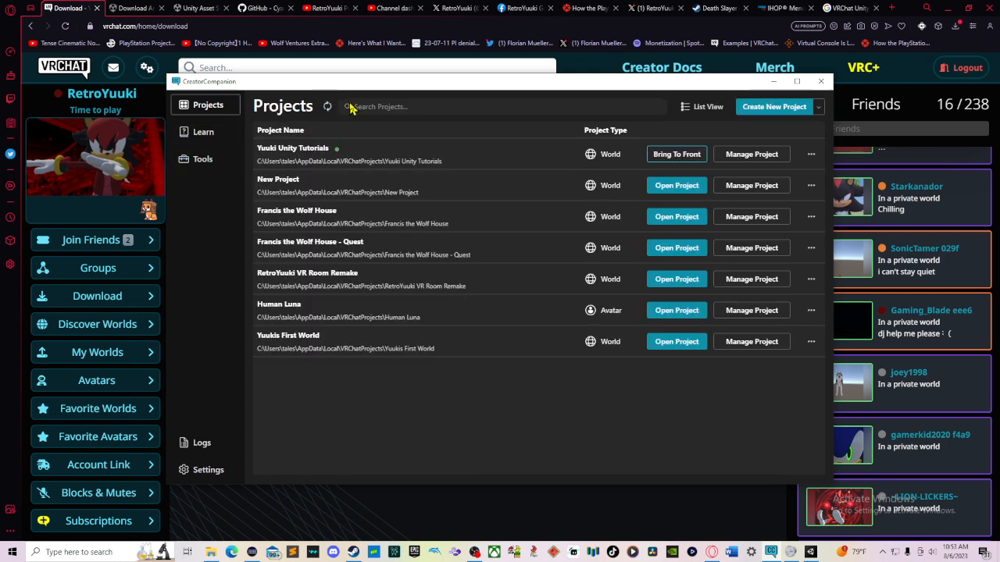
Step: Open the Yuuki Unity Tutorials project's options menu and its package list, then return to projects
{"action": "left_click", "coordinate": [810, 159]}
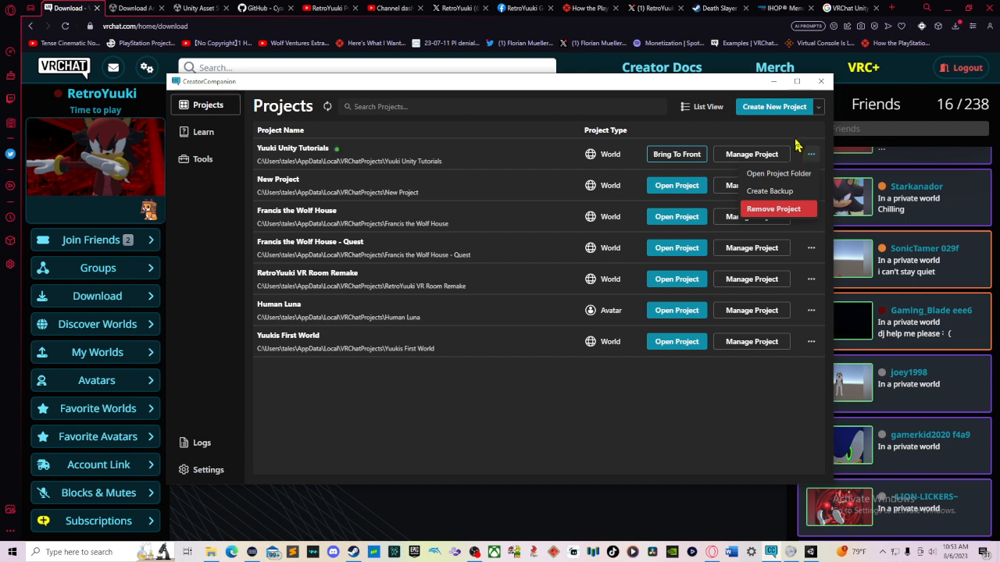
{"action": "left_click", "coordinate": [750, 154]}
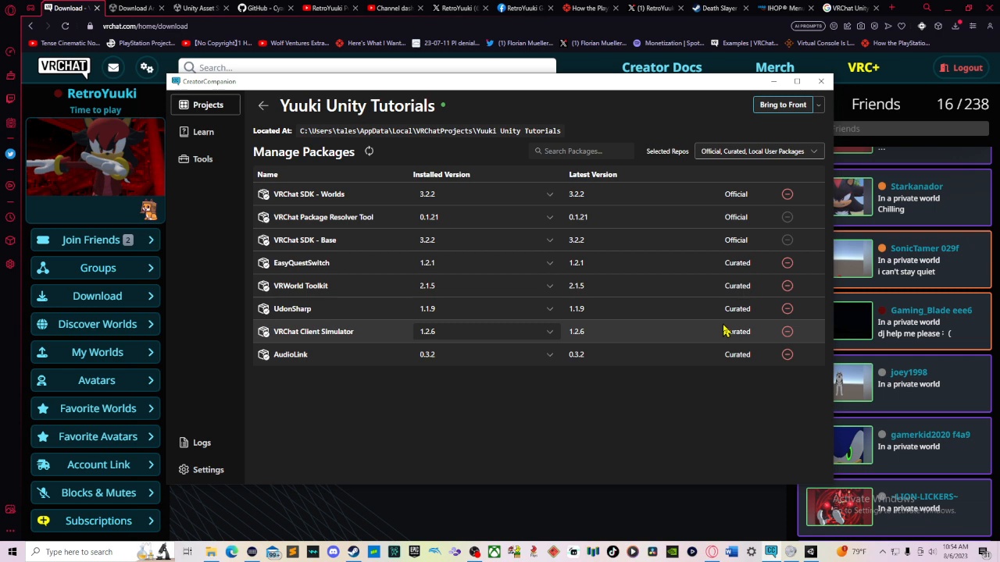
{"action": "left_click", "coordinate": [263, 105]}
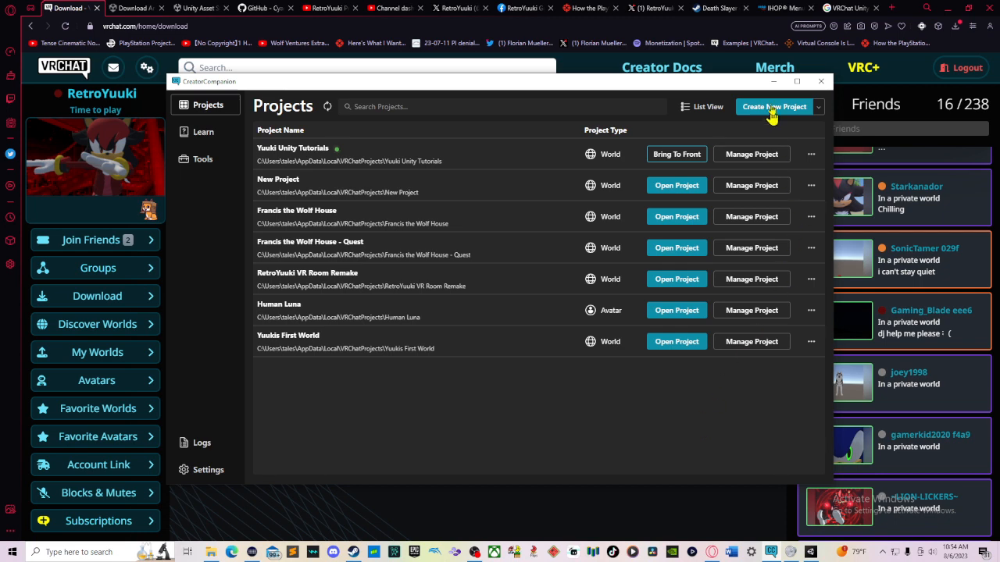
Step: Minimize Creator Companion and browse the Unity Asset Store and CyanEmu GitHub repository tabs
{"action": "left_click", "coordinate": [773, 82]}
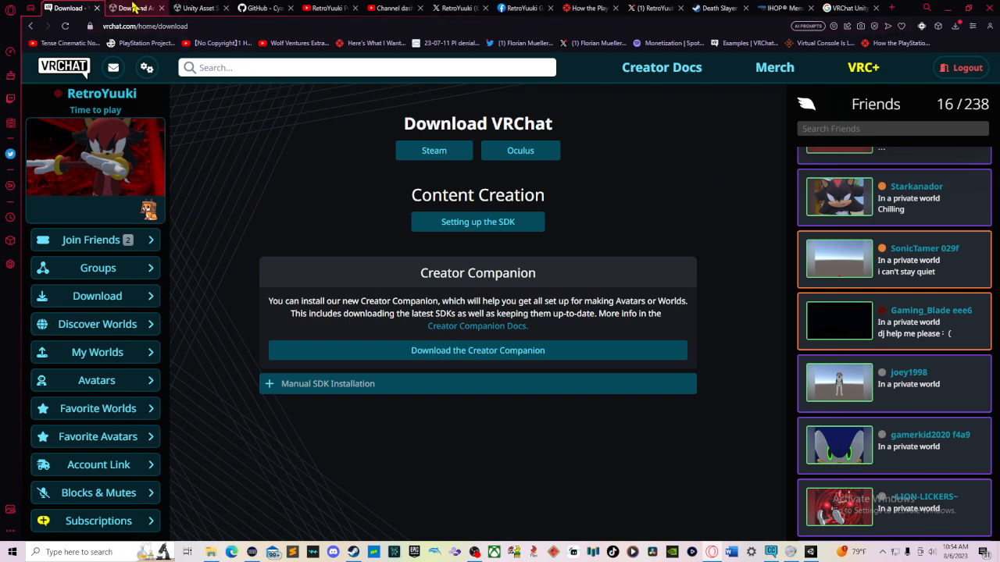
{"action": "left_click", "coordinate": [135, 8]}
{"action": "left_click", "coordinate": [201, 8]}
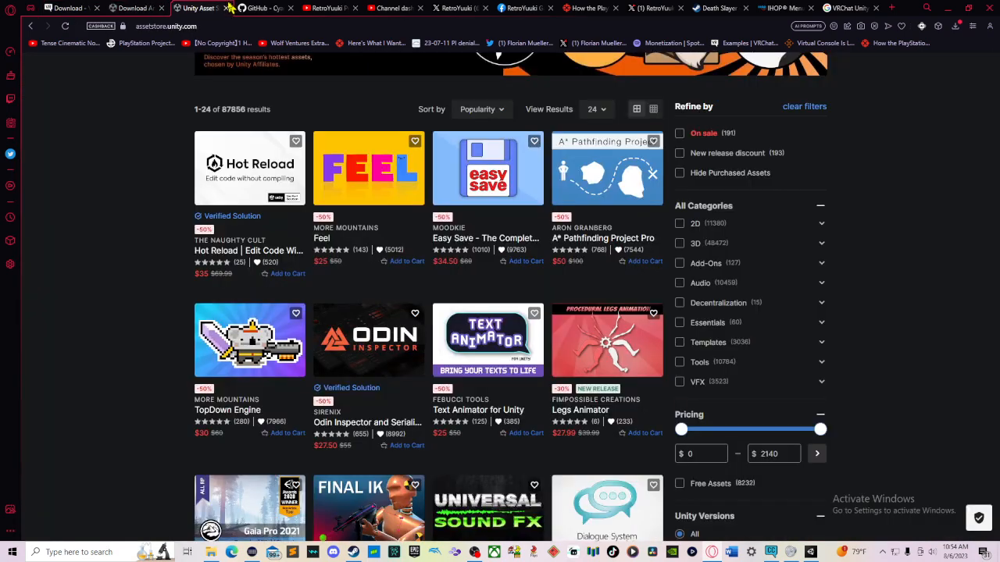
{"action": "left_click", "coordinate": [254, 8]}
{"action": "scroll", "coordinate": [569, 197], "scroll_direction": "up", "scroll_amount": 5}
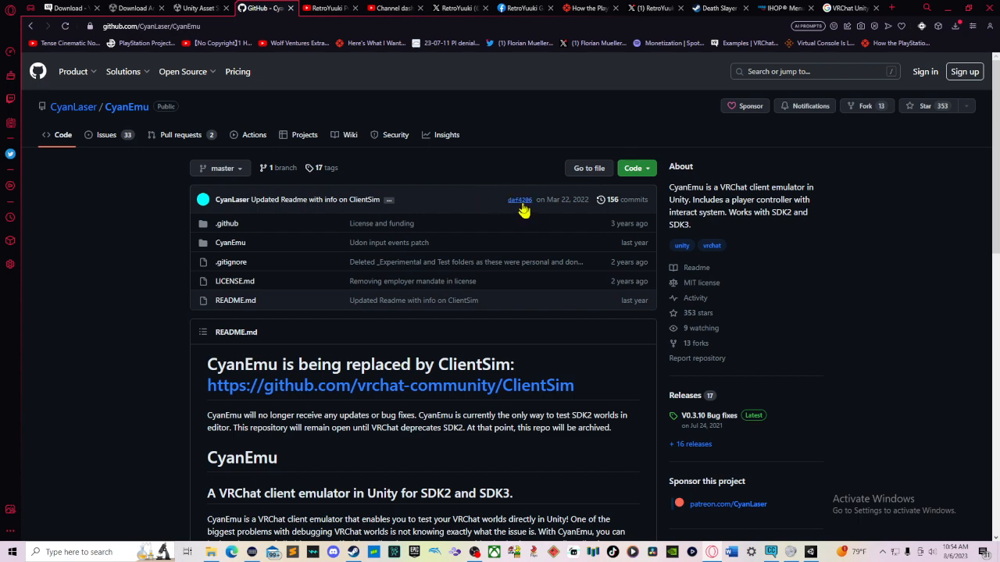
{"action": "scroll", "coordinate": [520, 209], "scroll_direction": "down", "scroll_amount": 2}
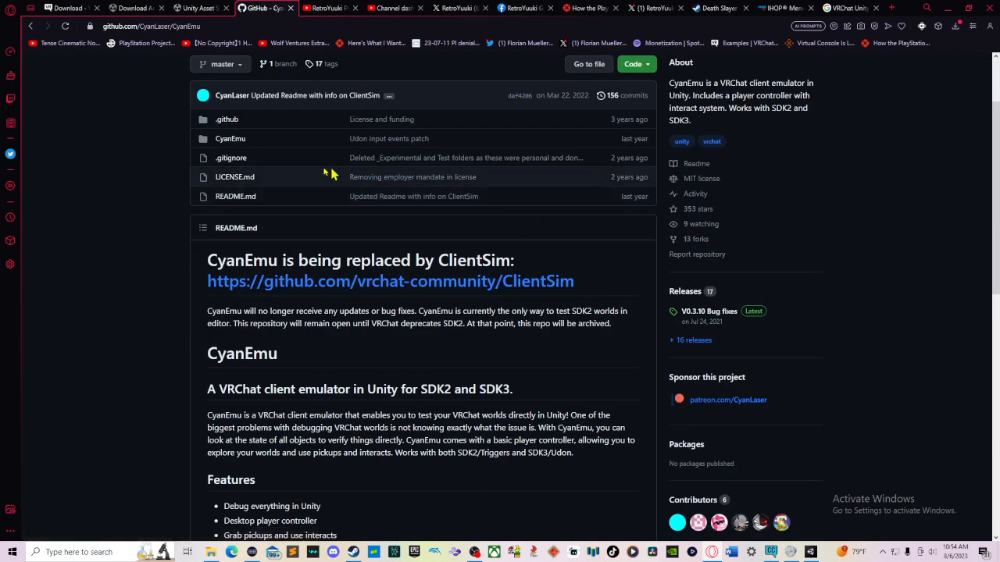
Step: Download the CyanEmu repository as a ZIP and open the downloaded CyanEmu-master archive
{"action": "scroll", "coordinate": [370, 234], "scroll_direction": "up", "scroll_amount": 2}
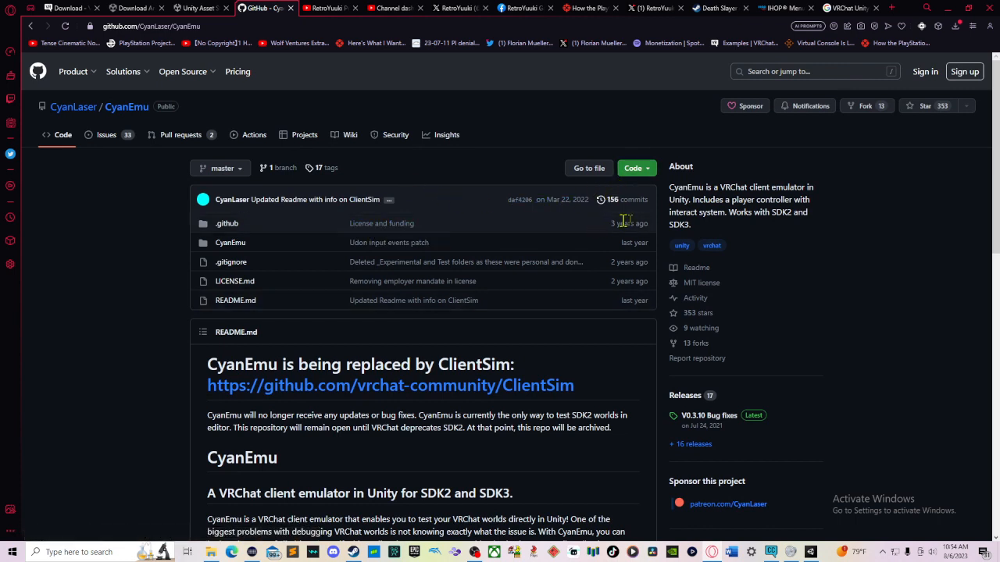
{"action": "left_click", "coordinate": [631, 170]}
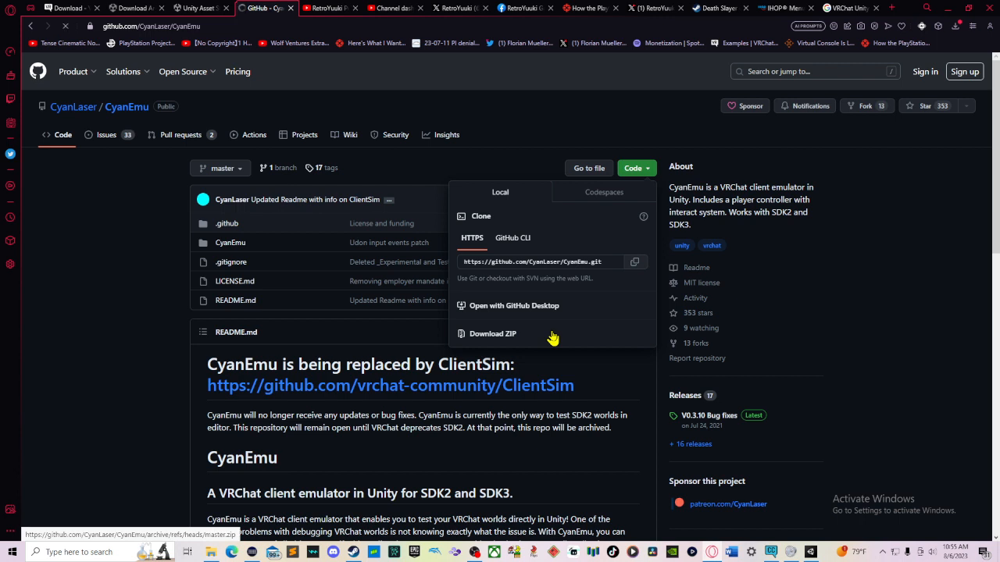
{"action": "left_click", "coordinate": [552, 337]}
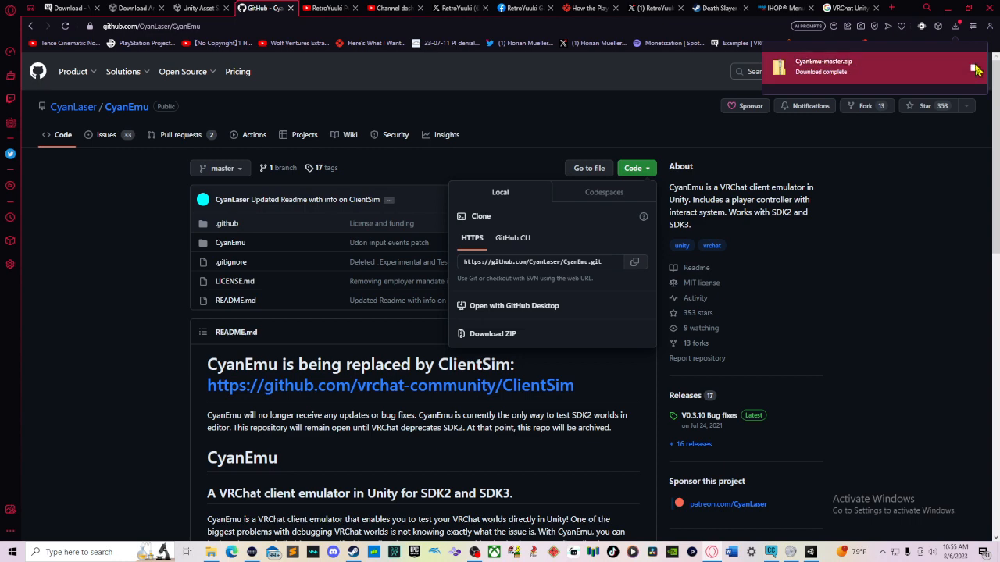
{"action": "left_click", "coordinate": [974, 70]}
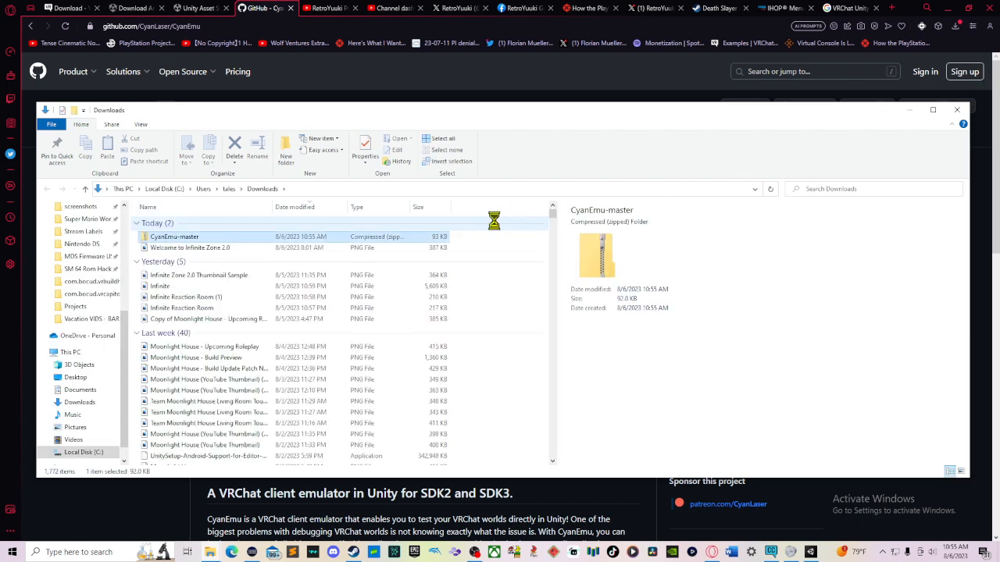
{"action": "double_click", "coordinate": [406, 238]}
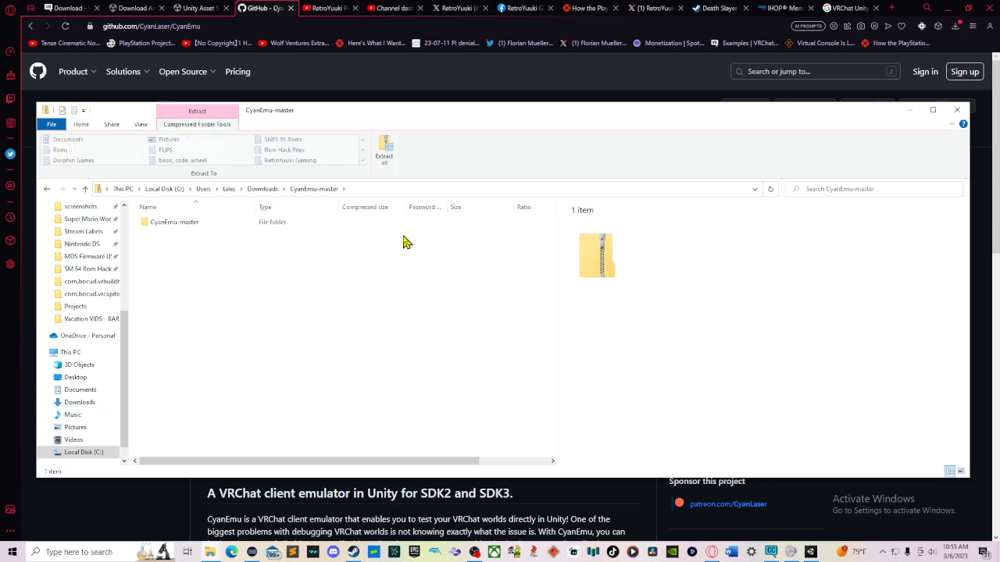
Step: Browse the archive's CyanEmu, Scripts and VRCSDK3 folders and navigate back up
{"action": "left_click", "coordinate": [331, 228]}
{"action": "double_click", "coordinate": [330, 225]}
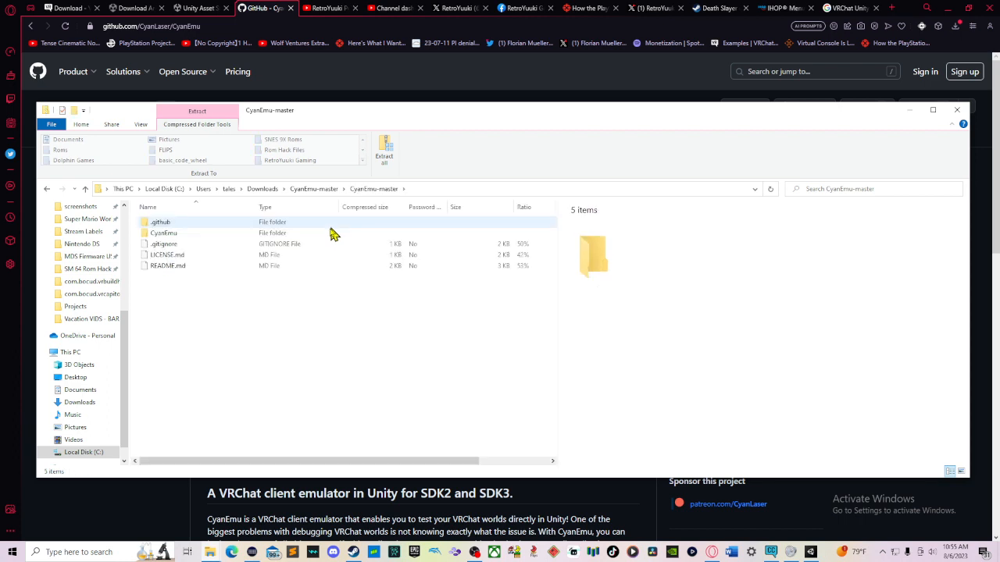
{"action": "double_click", "coordinate": [328, 236]}
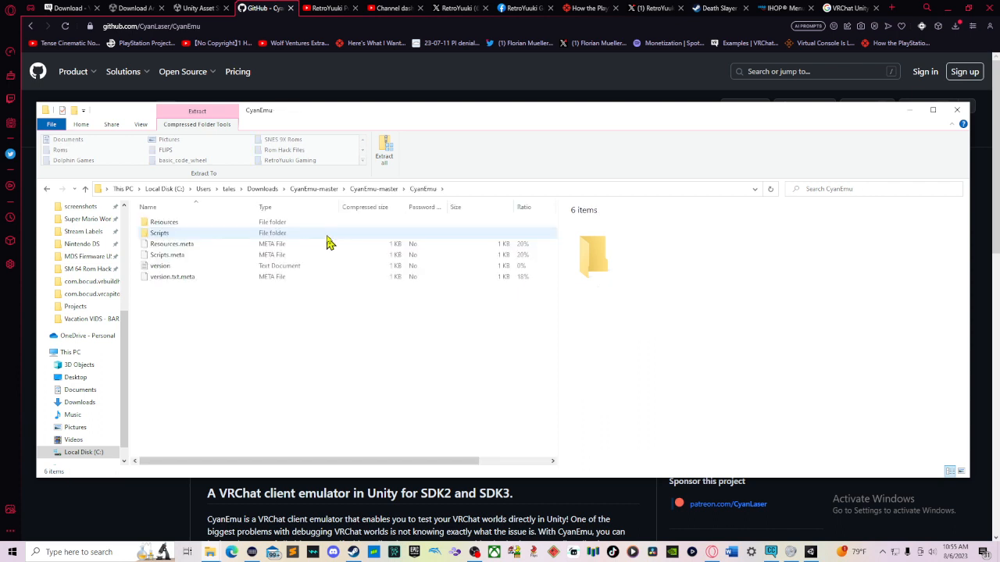
{"action": "double_click", "coordinate": [316, 234]}
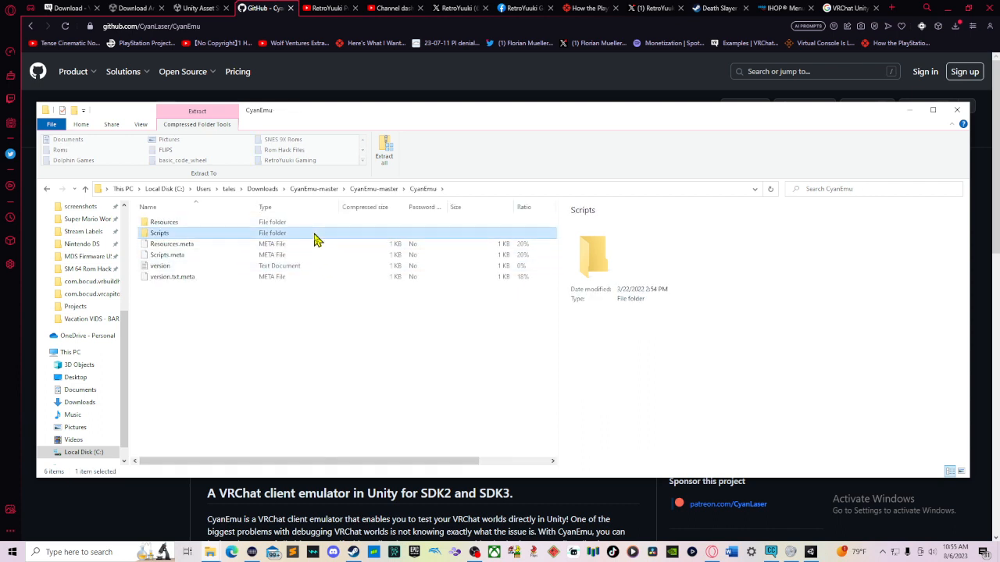
{"action": "scroll", "coordinate": [320, 285], "scroll_direction": "down", "scroll_amount": 5}
{"action": "scroll", "coordinate": [320, 285], "scroll_direction": "up", "scroll_amount": 4}
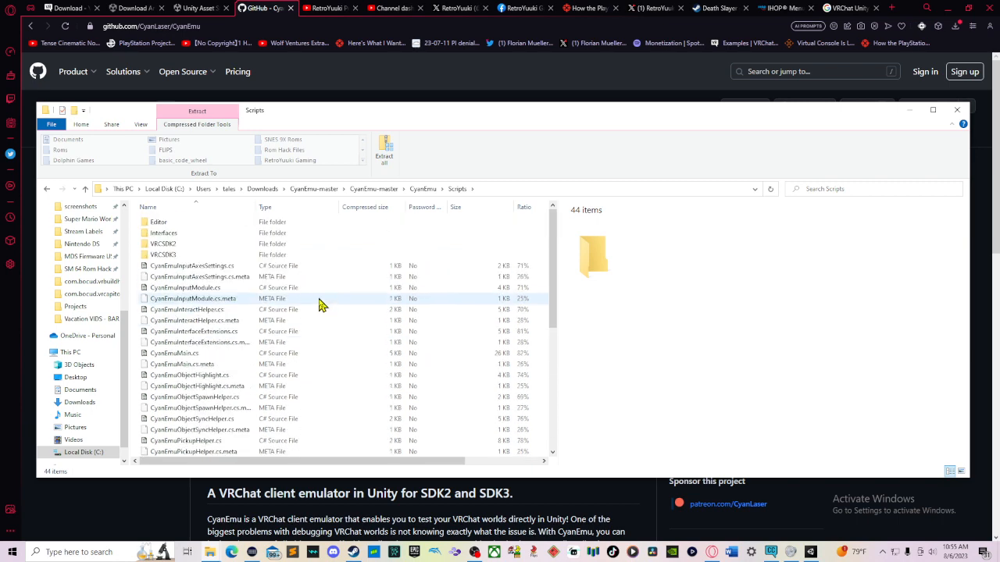
{"action": "double_click", "coordinate": [224, 255]}
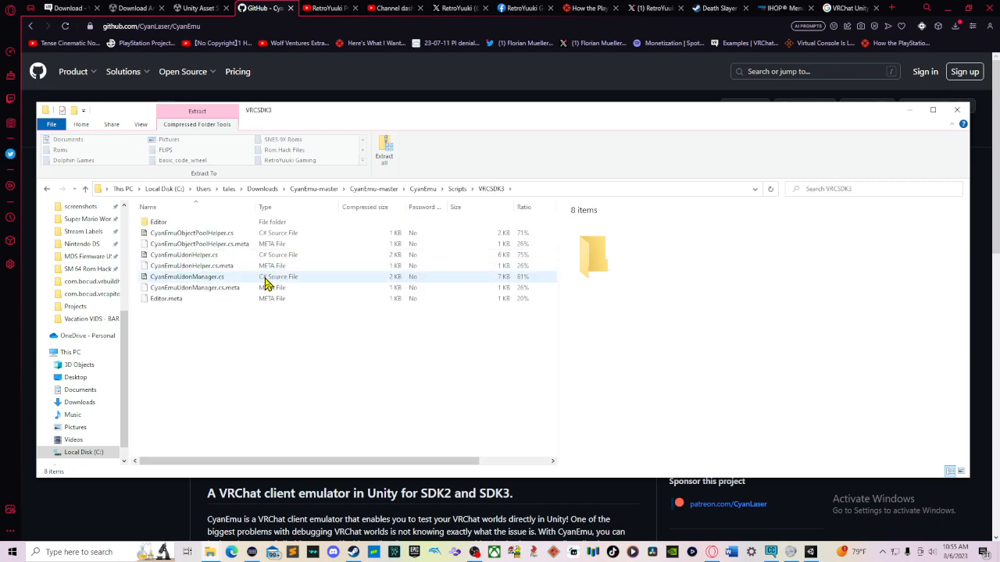
{"action": "key", "text": "BackSpace"}
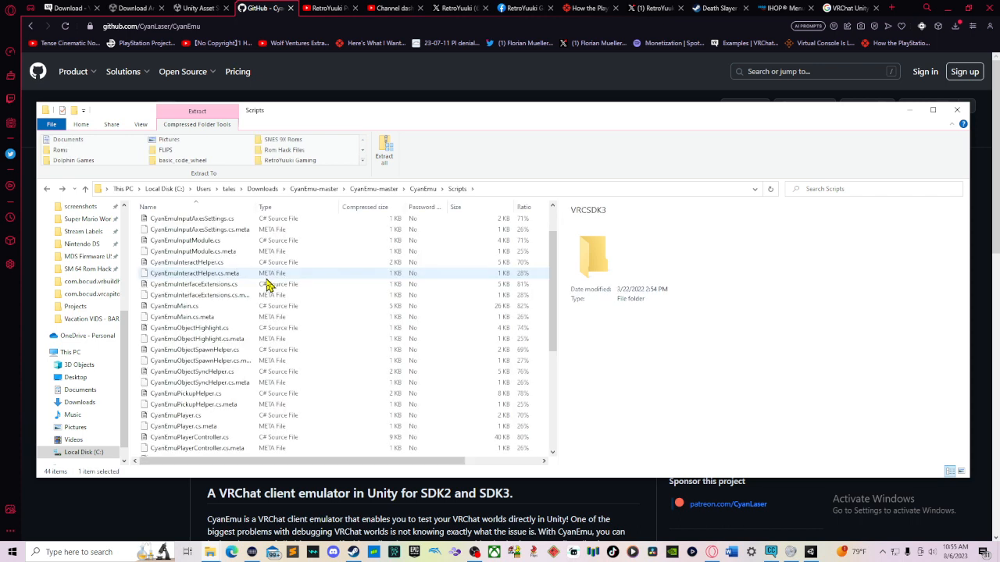
{"action": "key", "text": "BackSpace"}
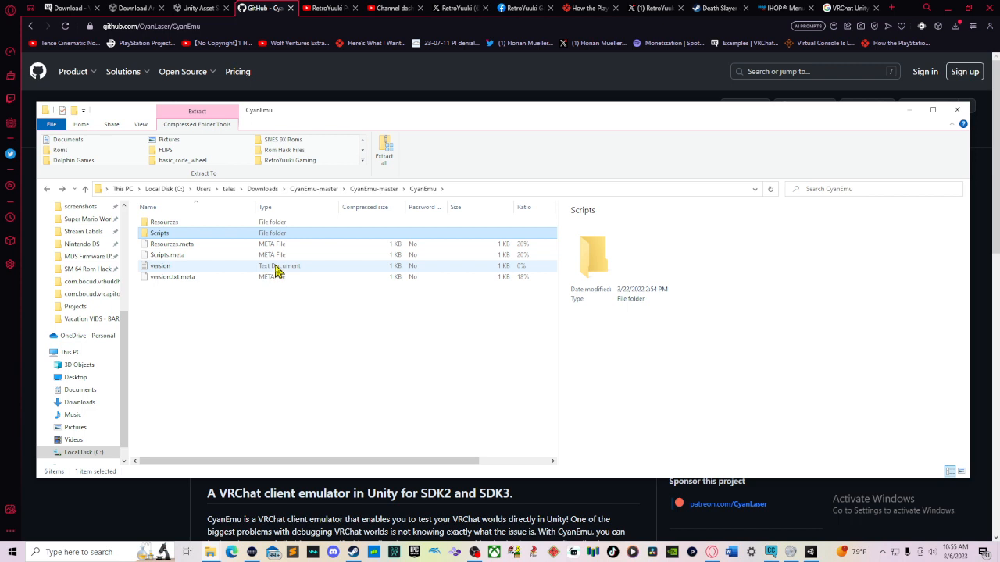
{"action": "key", "text": "BackSpace"}
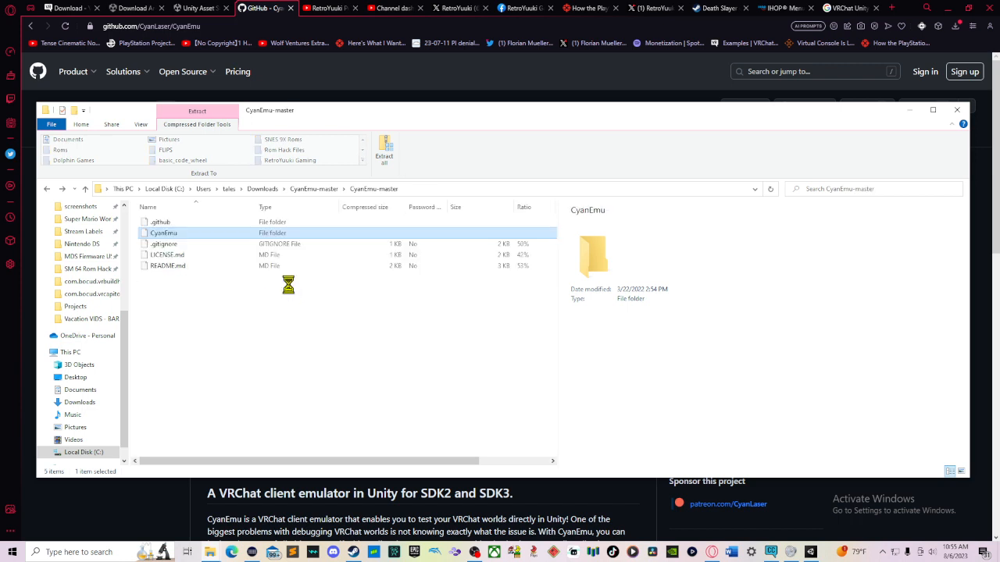
Step: Browse the archive's .github, Resources and VRCSDK3 Editor folders, then return to the archive's top level
{"action": "double_click", "coordinate": [213, 226]}
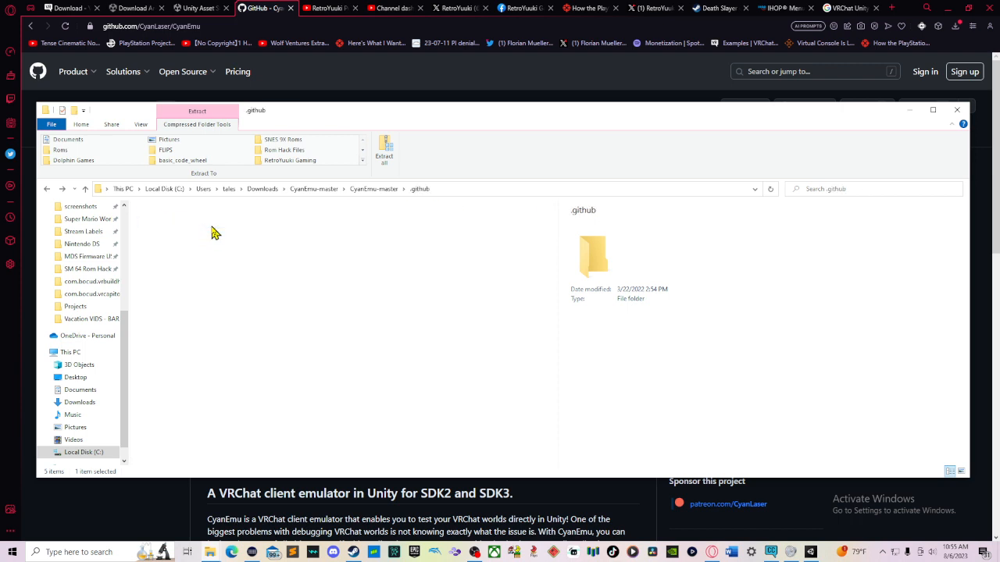
{"action": "key", "text": "BackSpace"}
{"action": "double_click", "coordinate": [218, 236]}
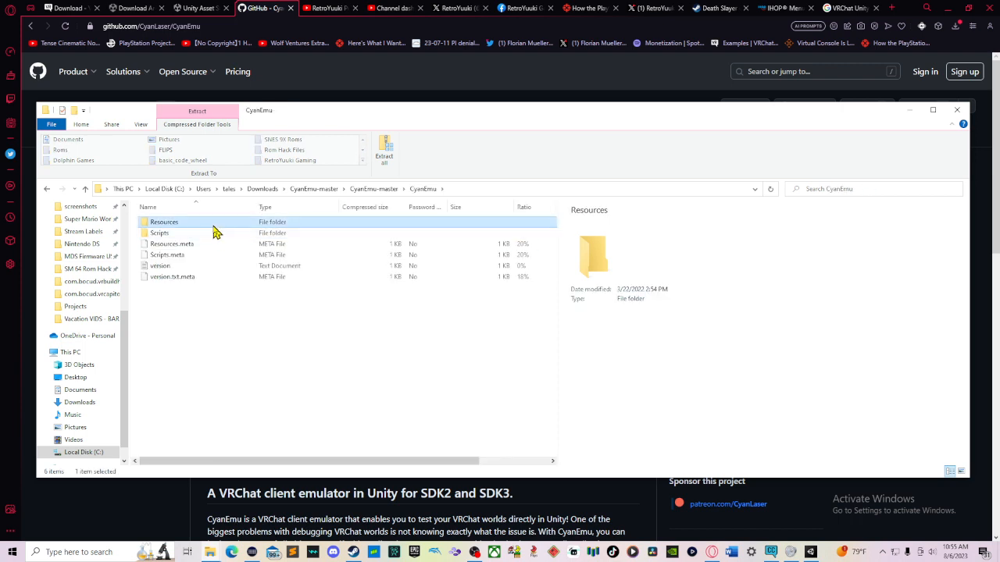
{"action": "double_click", "coordinate": [212, 225]}
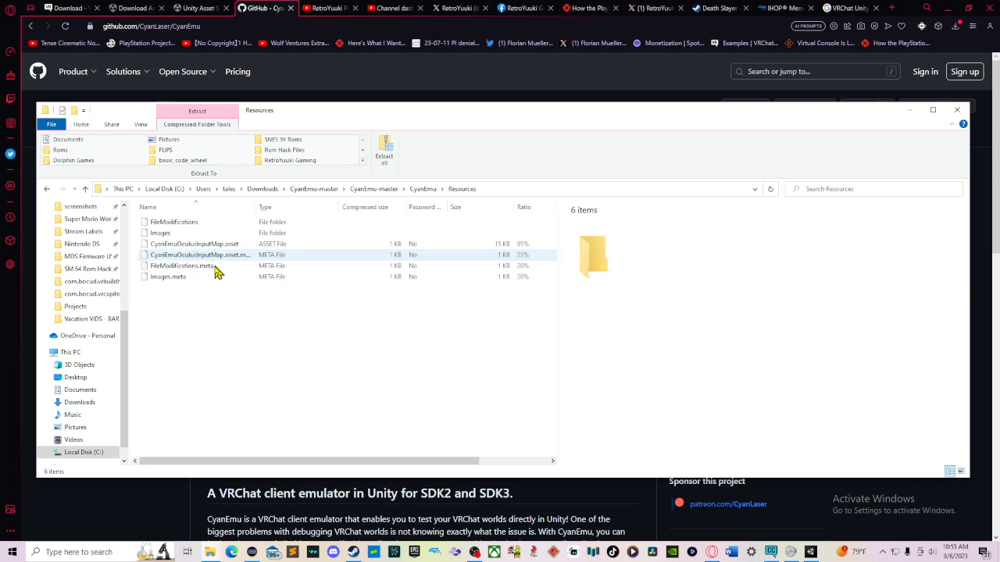
{"action": "double_click", "coordinate": [210, 223]}
{"action": "key", "text": "alt+Left"}
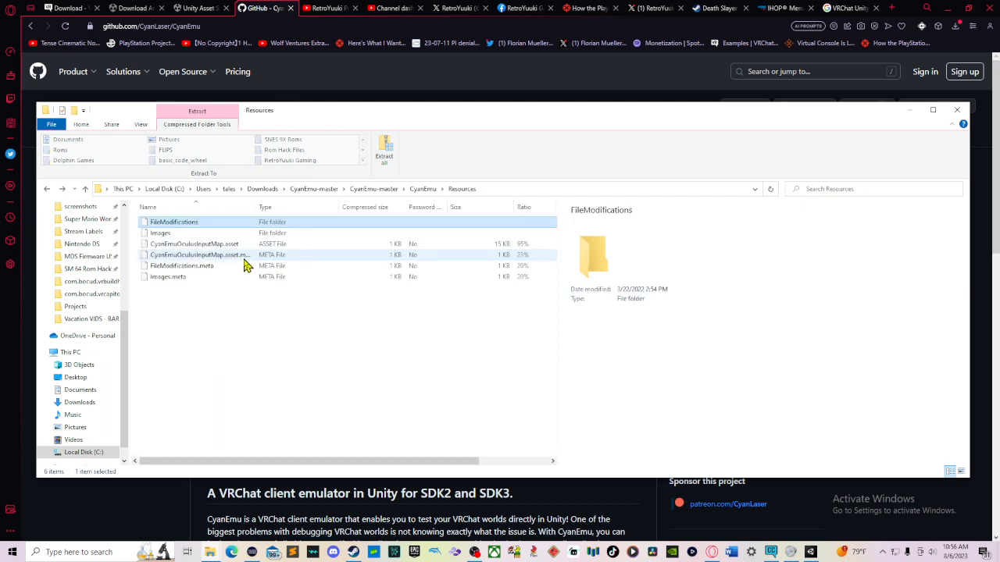
{"action": "key", "text": "alt+Left"}
{"action": "key", "text": "Down"}
{"action": "double_click", "coordinate": [220, 237]}
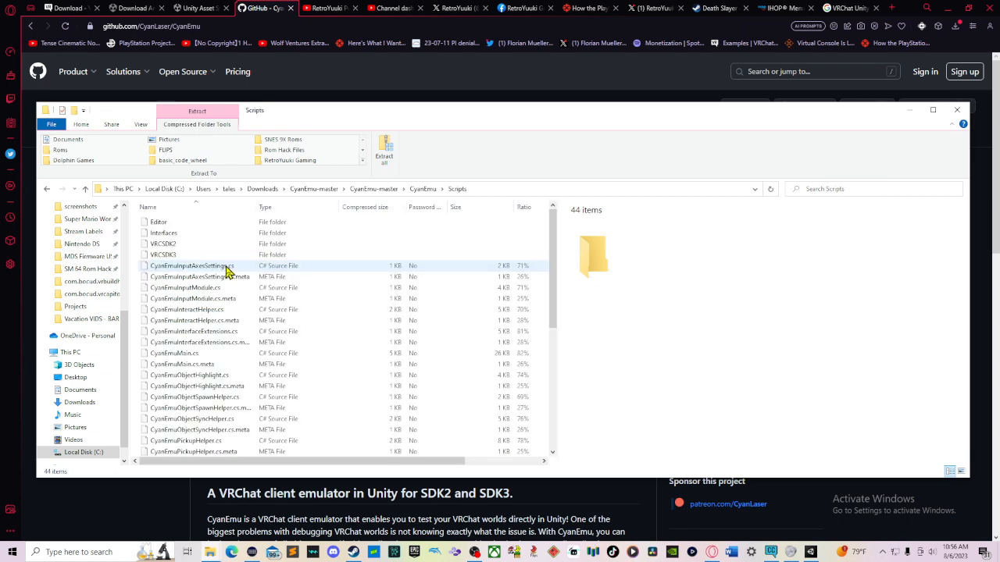
{"action": "scroll", "coordinate": [226, 262], "scroll_direction": "down", "scroll_amount": 1}
{"action": "scroll", "coordinate": [224, 260], "scroll_direction": "up", "scroll_amount": 1}
{"action": "scroll", "coordinate": [223, 260], "scroll_direction": "down", "scroll_amount": 1}
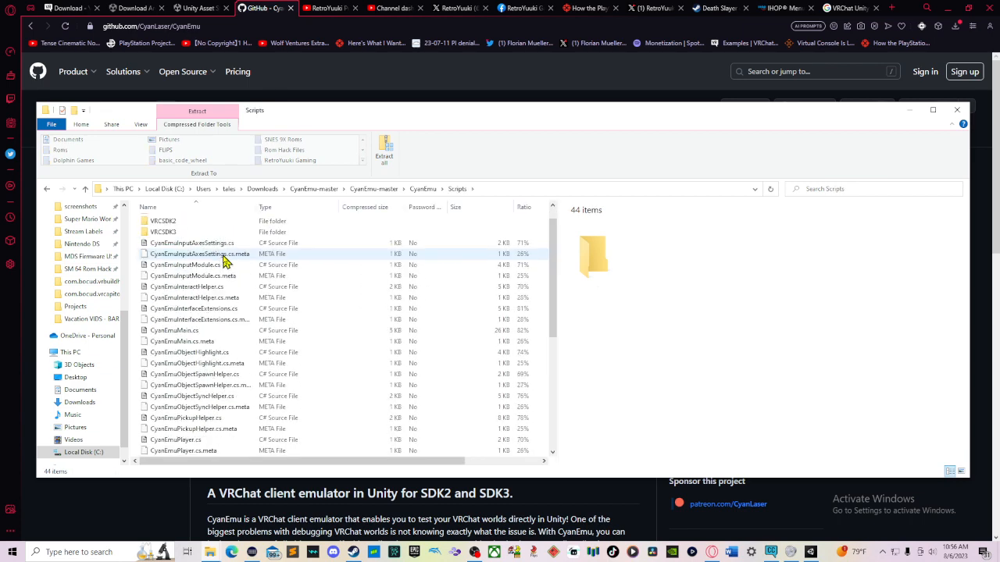
{"action": "scroll", "coordinate": [223, 260], "scroll_direction": "up", "scroll_amount": 1}
{"action": "left_click", "coordinate": [221, 257]}
{"action": "double_click", "coordinate": [221, 257]}
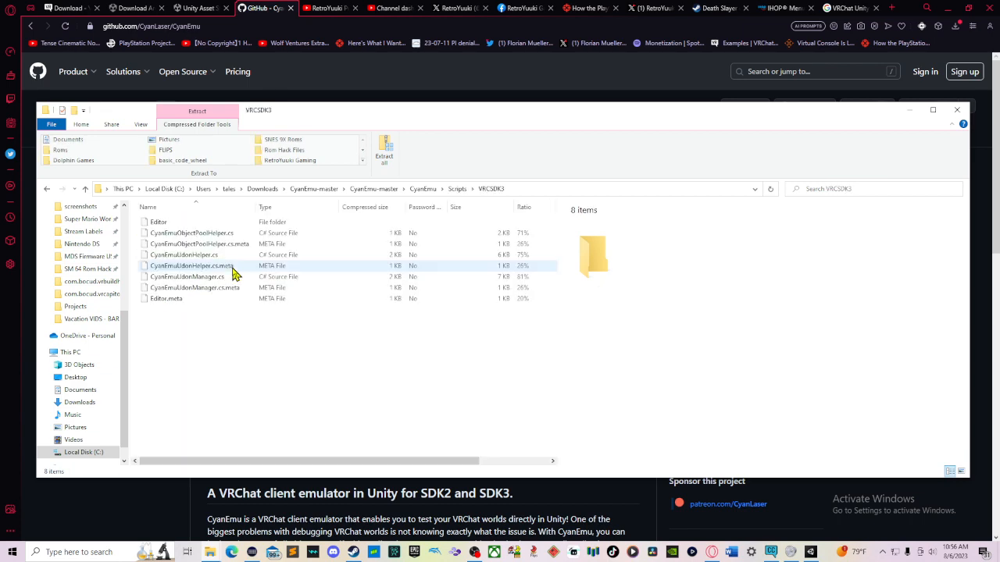
{"action": "double_click", "coordinate": [201, 225]}
{"action": "key", "text": "alt+Left"}
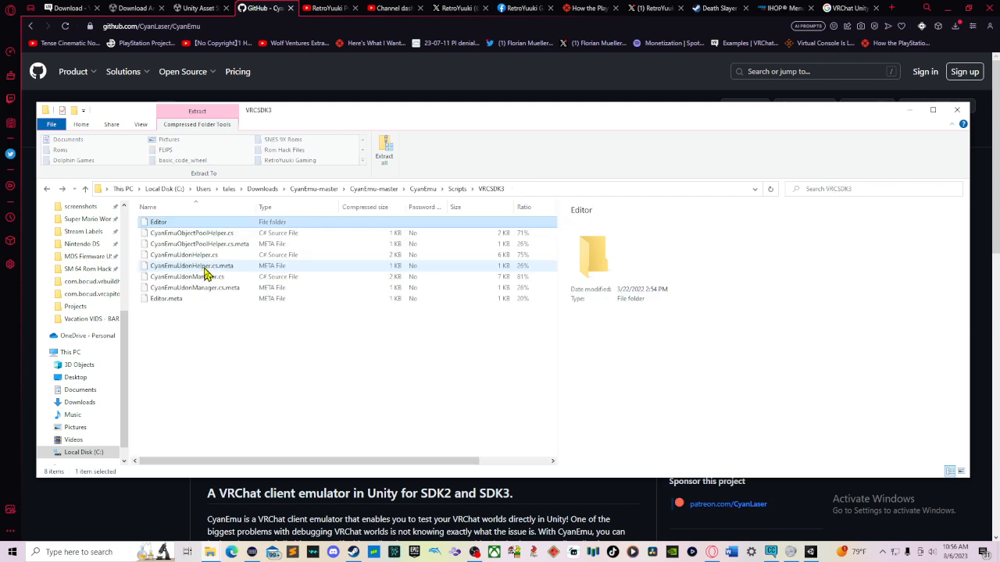
{"action": "key", "text": "alt+Left"}
{"action": "key", "text": "alt+Left"}
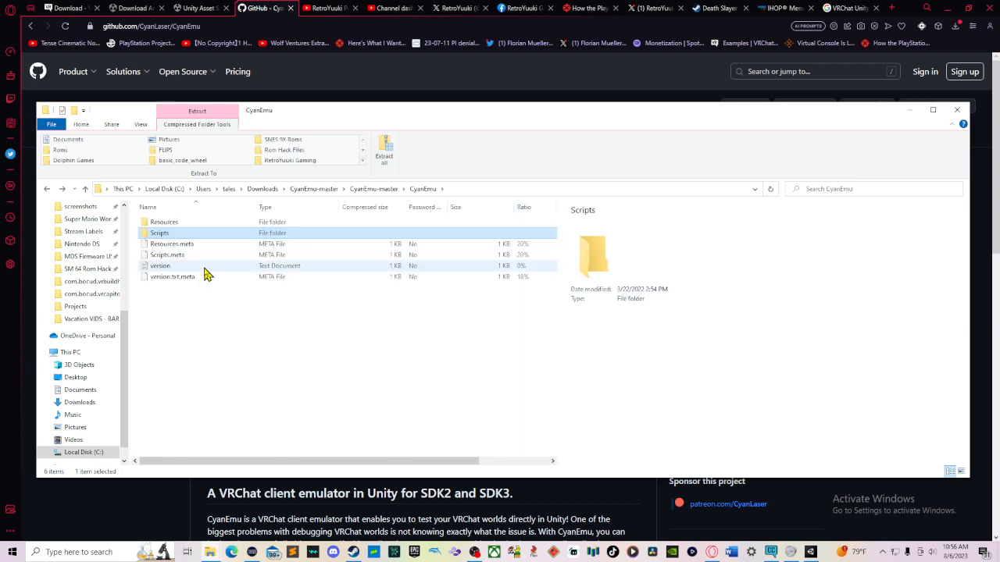
{"action": "key", "text": "alt+Left"}
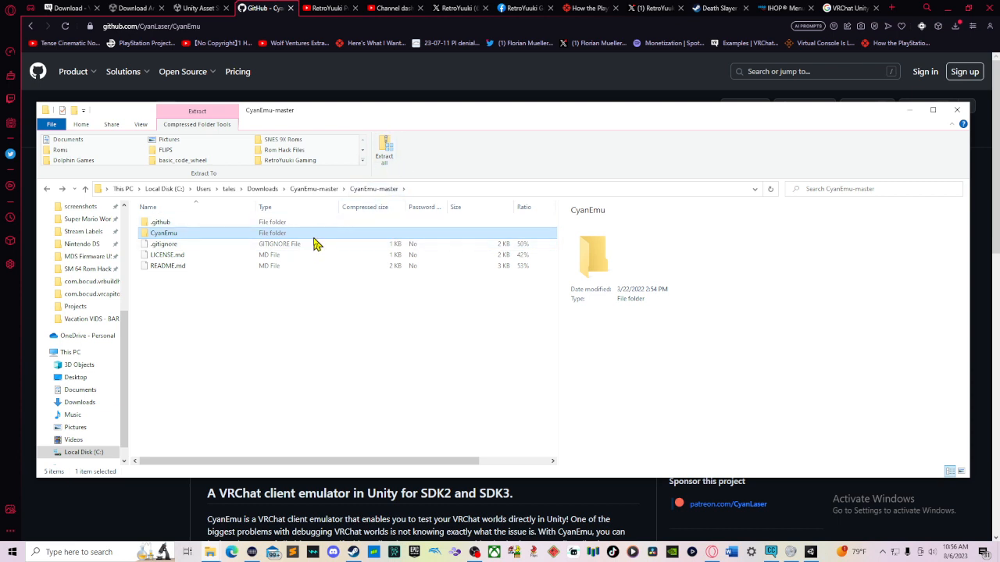
{"action": "key", "text": "alt+Left"}
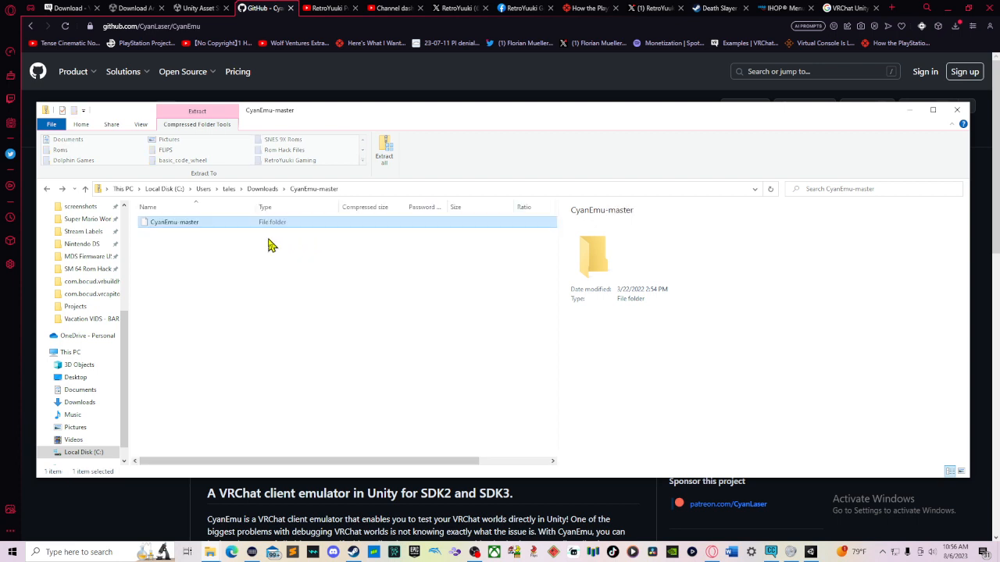
Step: Extract all files of the CyanEmu-master archive to C:\Users\tales\Downloads\CyanEmu-master
{"action": "right_click", "coordinate": [258, 234]}
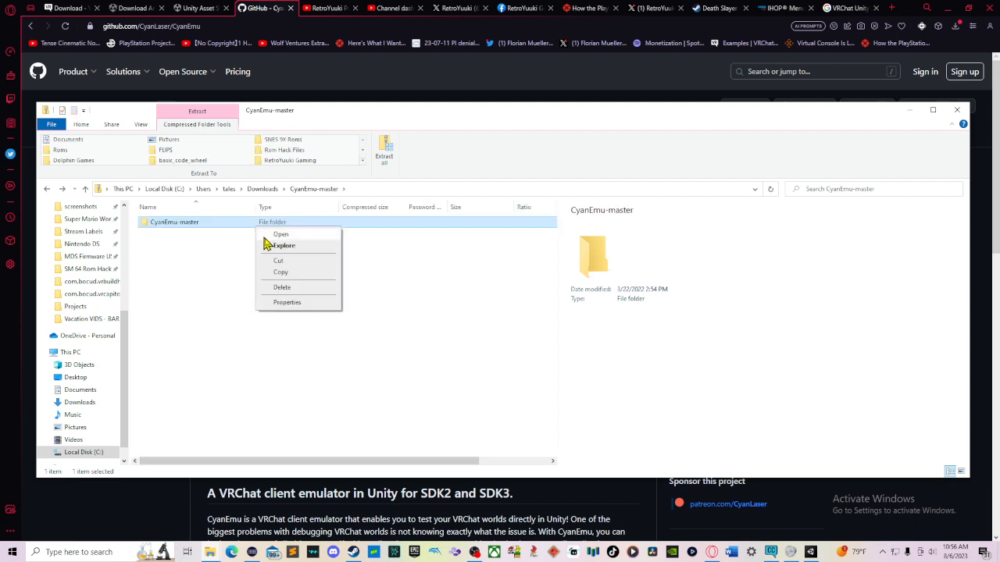
{"action": "left_click", "coordinate": [217, 247]}
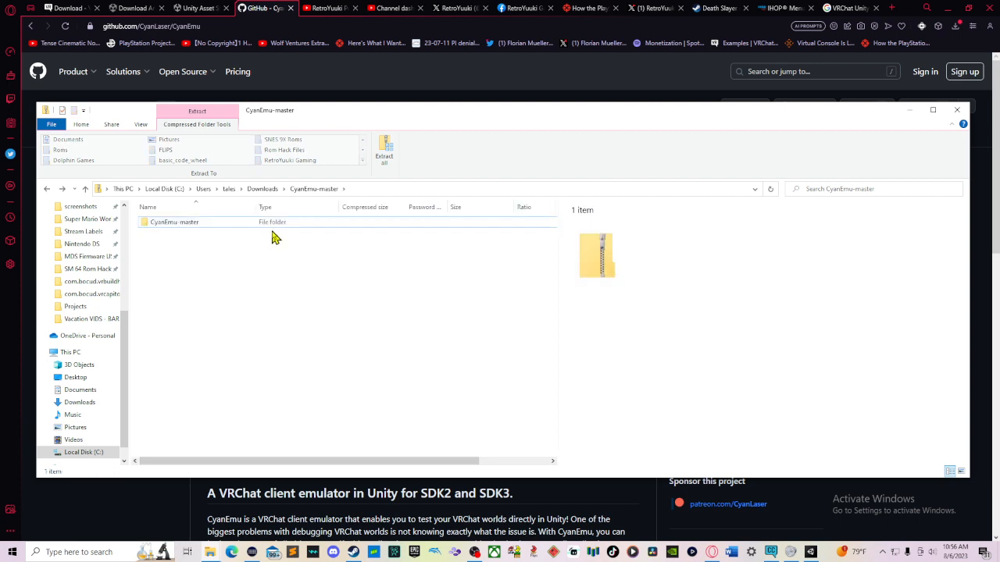
{"action": "left_click", "coordinate": [384, 159]}
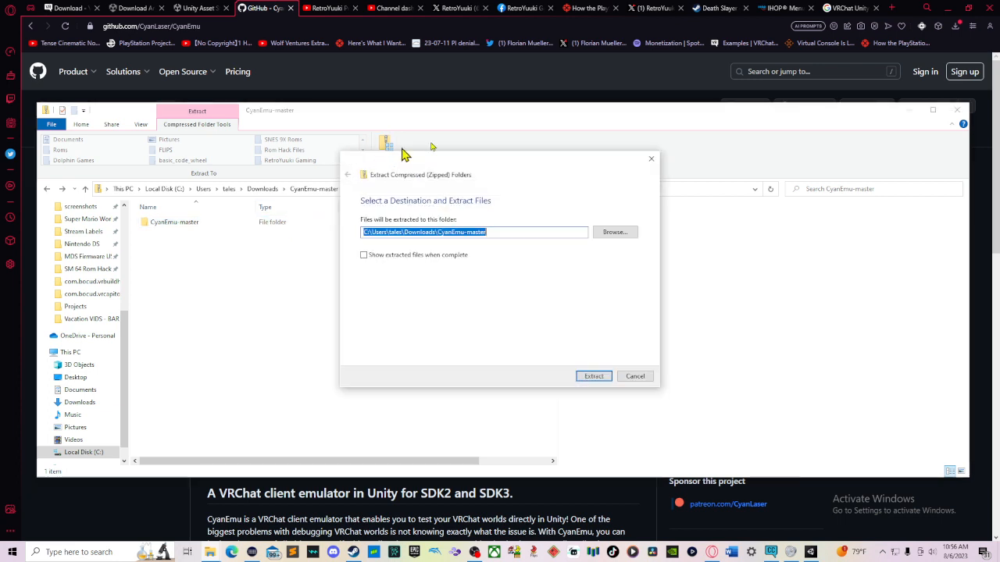
{"action": "left_click", "coordinate": [592, 376]}
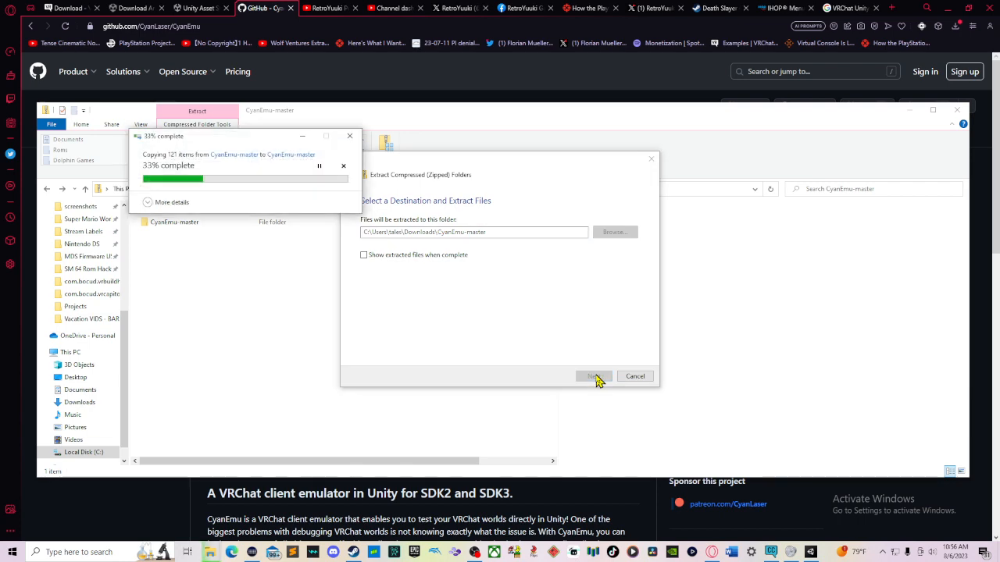
Step: Open the Yuuki Unity Tutorials project folder from Creator Companion
{"action": "left_click", "coordinate": [770, 552]}
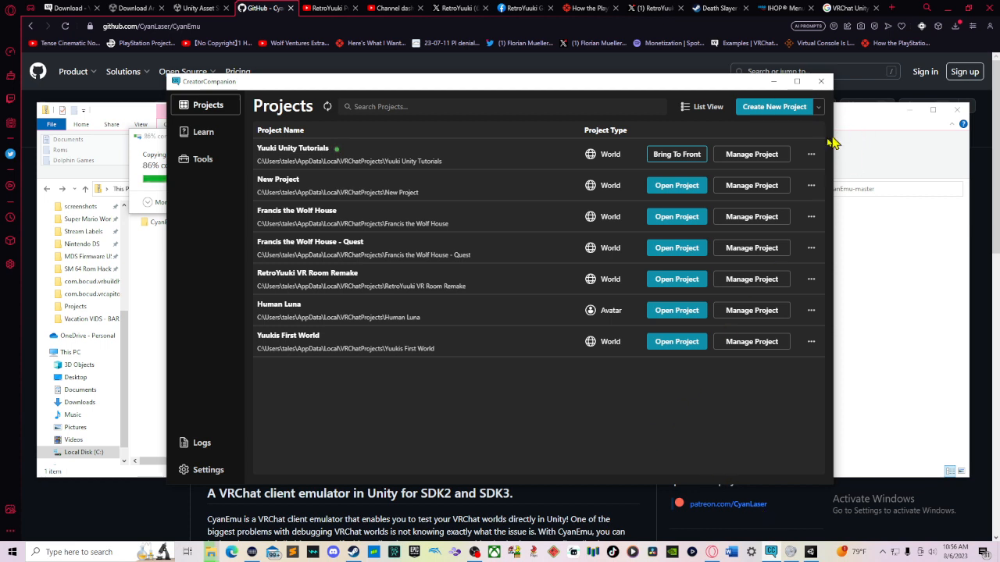
{"action": "left_click", "coordinate": [811, 155]}
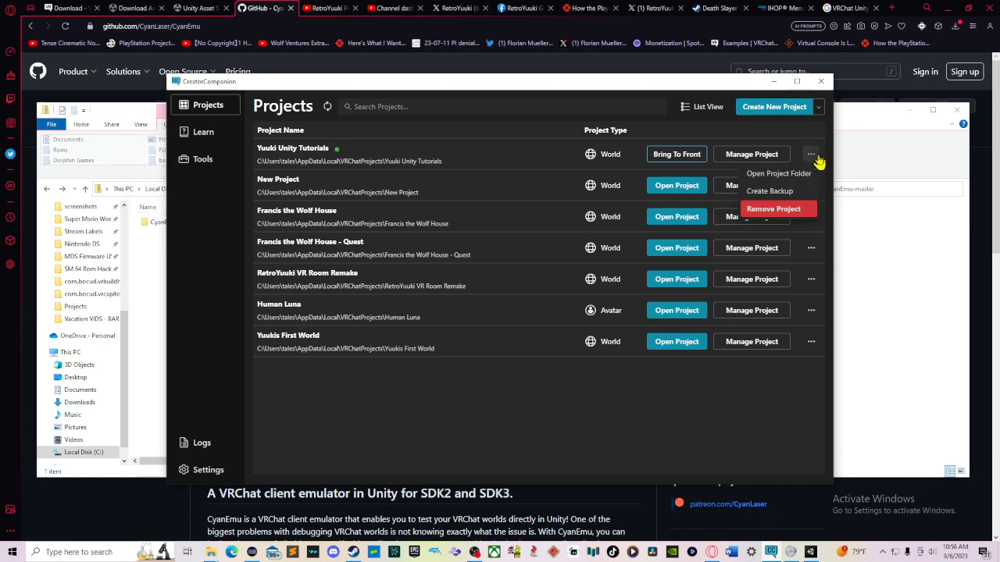
{"action": "left_click", "coordinate": [807, 174]}
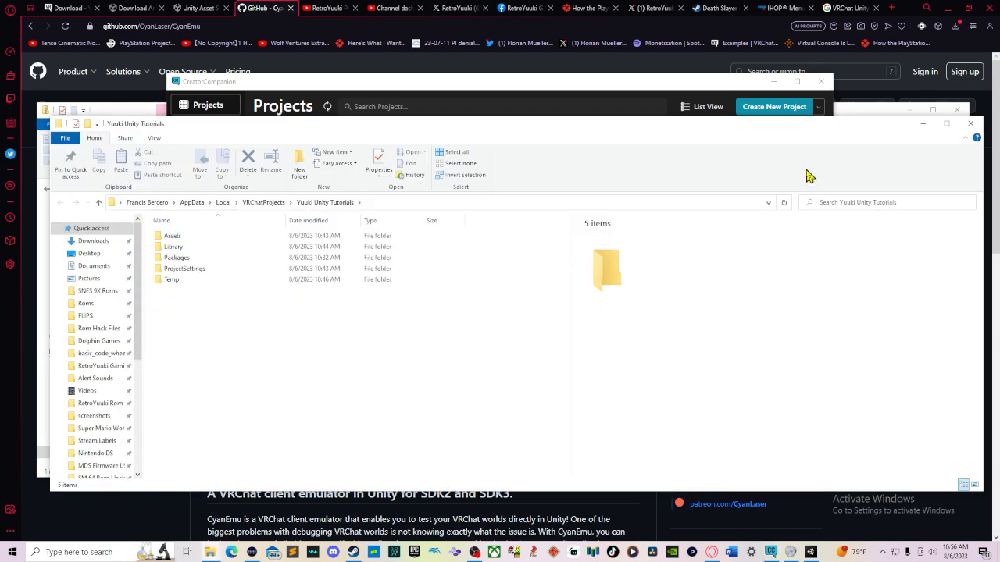
Step: Browse the project's Packages and Assets folders, then switch back to the CyanEmu-master archive window
{"action": "double_click", "coordinate": [209, 259]}
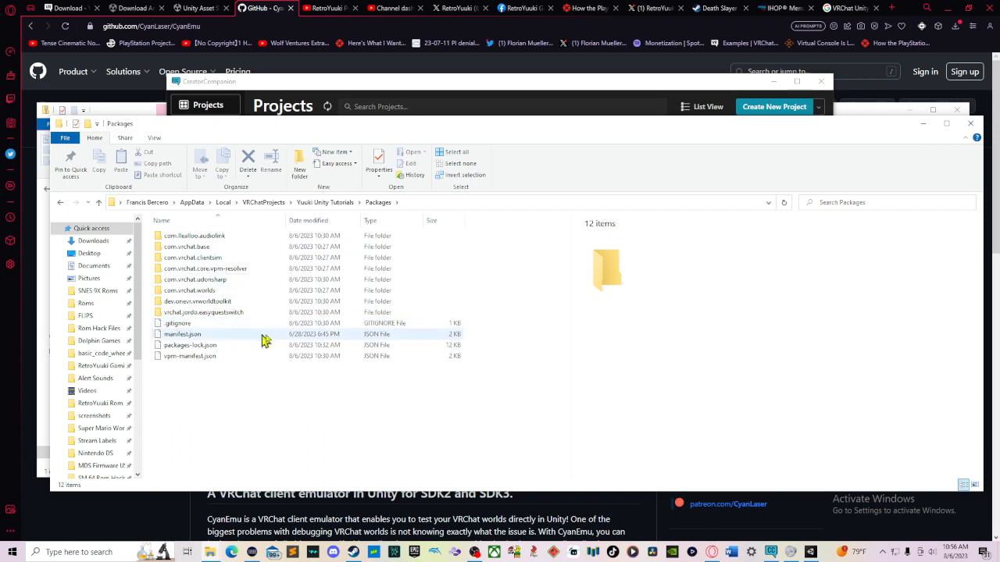
{"action": "key", "text": "alt+Left"}
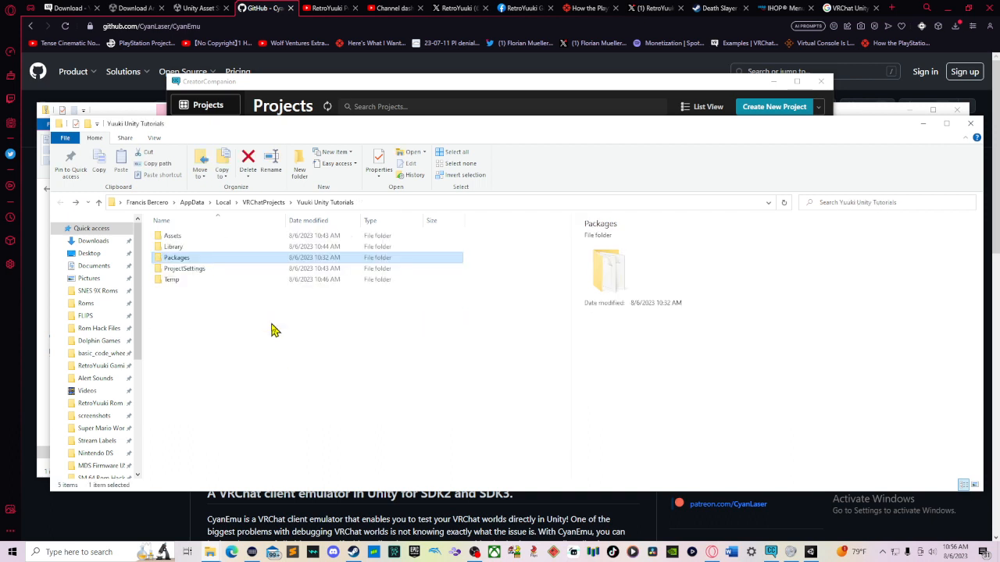
{"action": "double_click", "coordinate": [230, 235]}
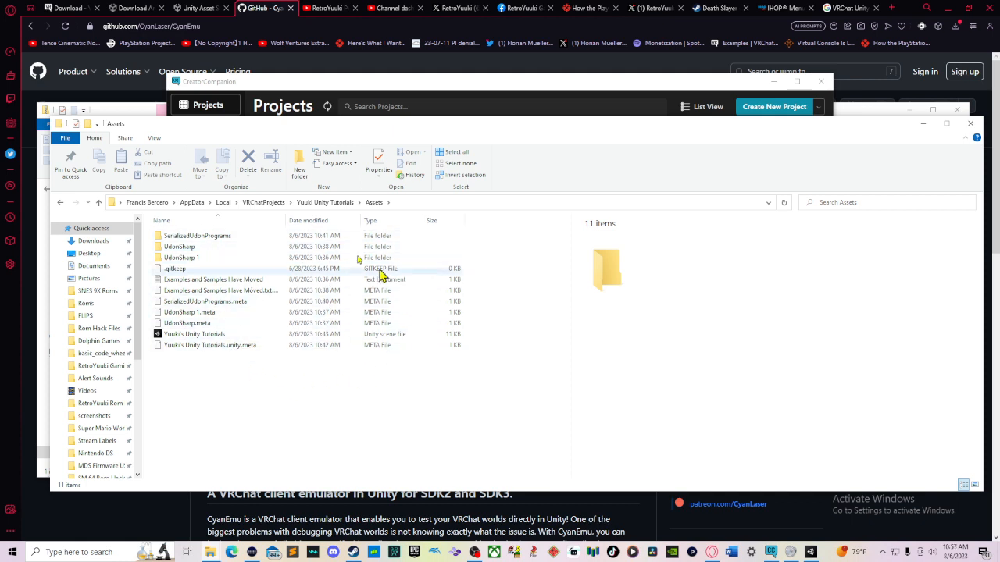
{"action": "left_click_drag", "start_coordinate": [433, 127], "coordinate": [386, 167]}
{"action": "left_click", "coordinate": [137, 117]}
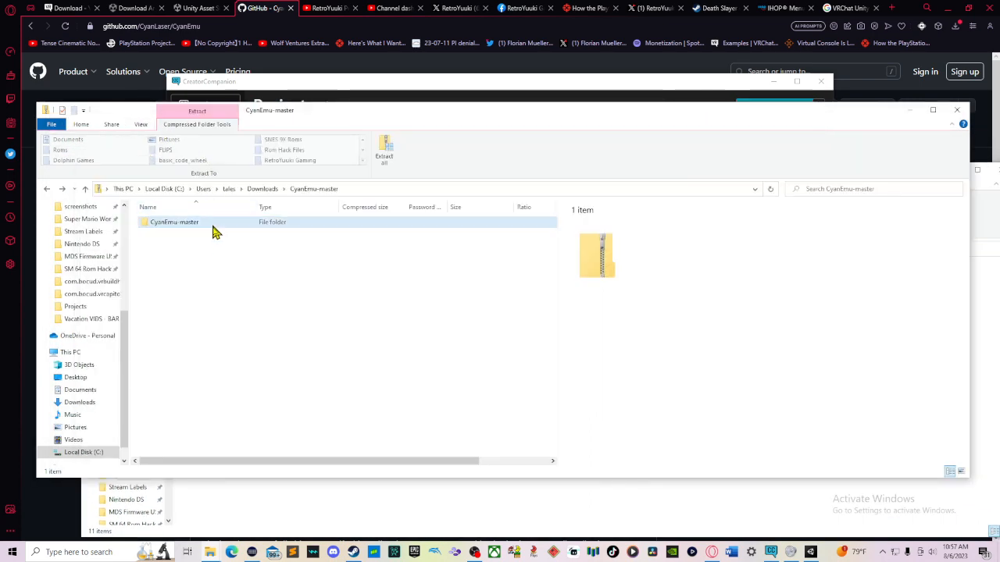
Step: Copy the extracted CyanEmu-master folder from Downloads and paste it into the Yuuki Unity Tutorials project's Assets folder
{"action": "scroll", "coordinate": [78, 250], "scroll_direction": "up", "scroll_amount": 5}
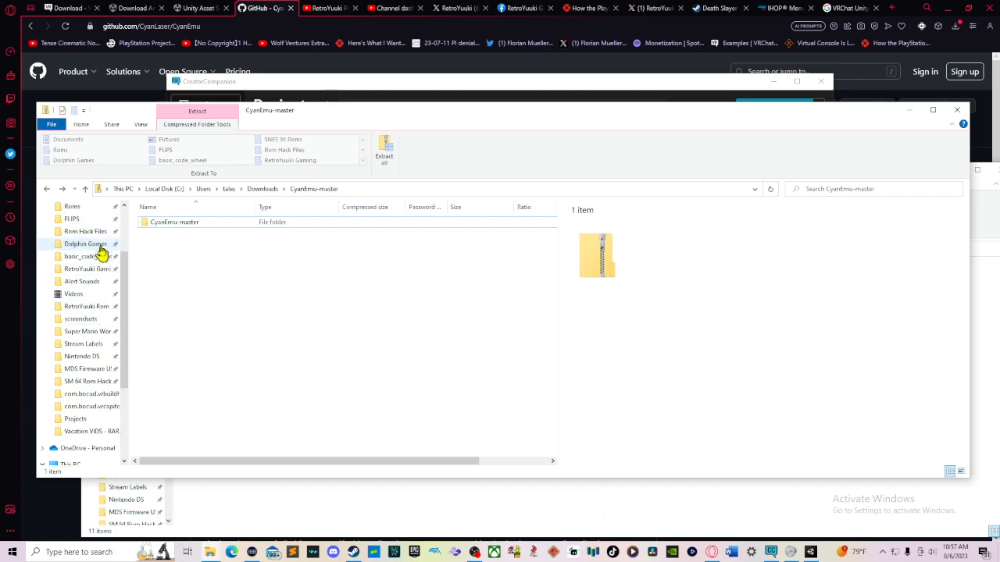
{"action": "left_click", "coordinate": [86, 229]}
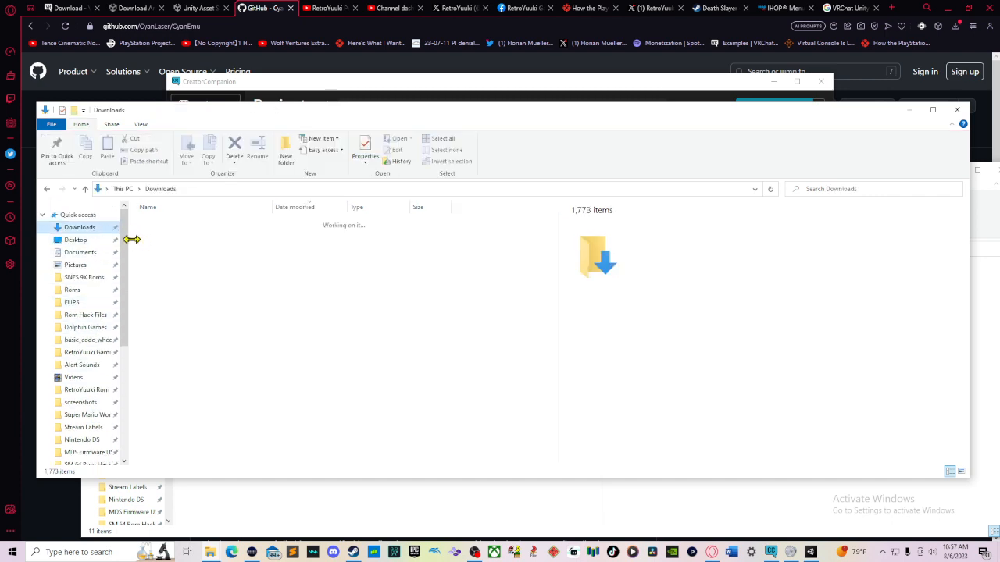
{"action": "left_click", "coordinate": [164, 261]}
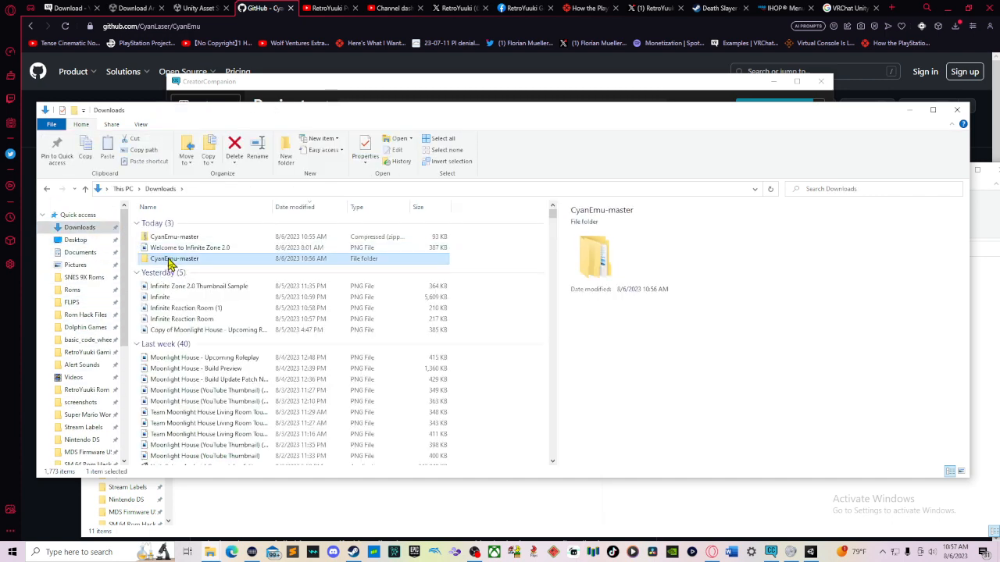
{"action": "left_click", "coordinate": [387, 492]}
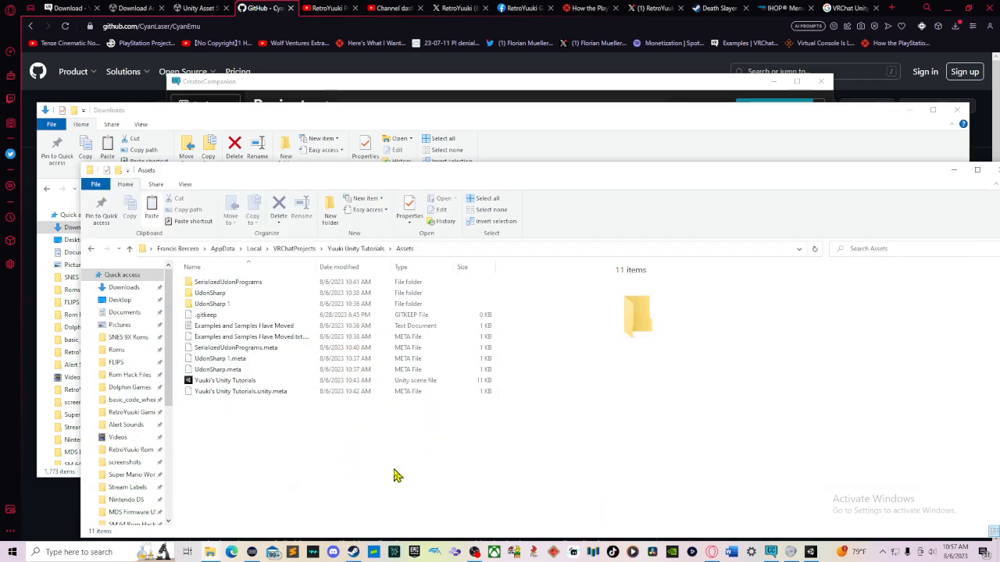
{"action": "key", "text": "ctrl+v"}
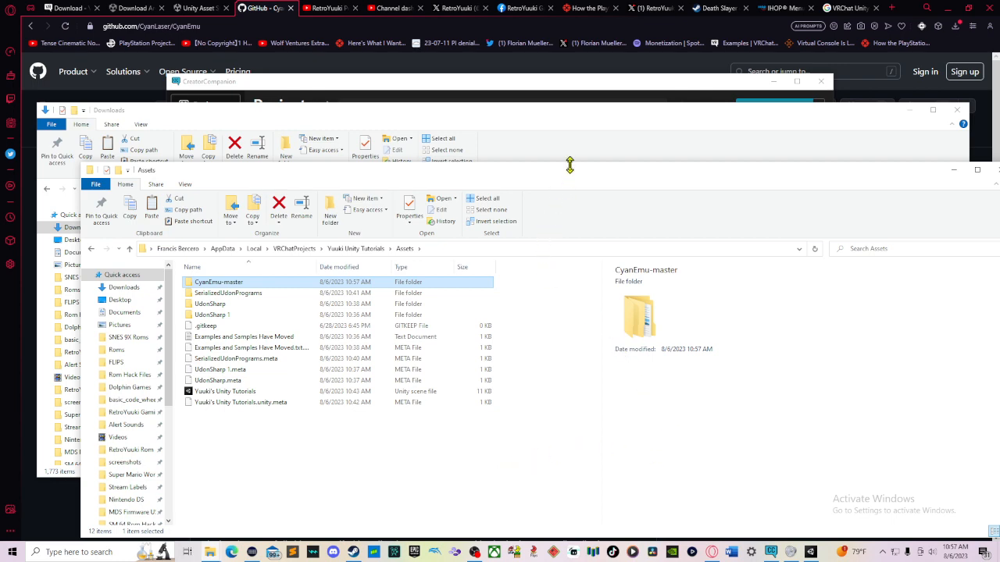
{"action": "left_click_drag", "start_coordinate": [578, 184], "coordinate": [526, 122]}
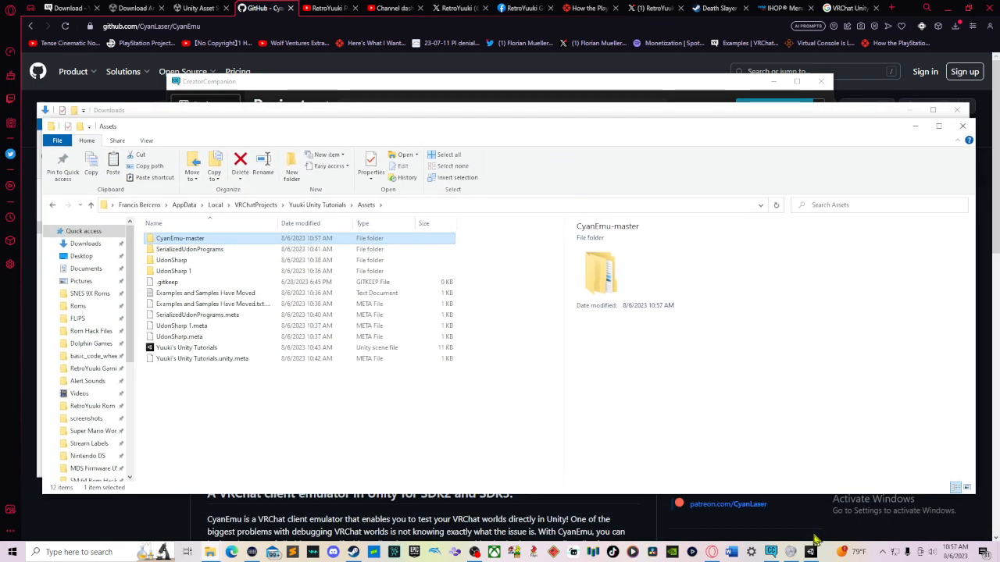
Step: Switch to Unity and dock the CyanEmu Settings window as a tab beside the Inspector
{"action": "left_click", "coordinate": [812, 553]}
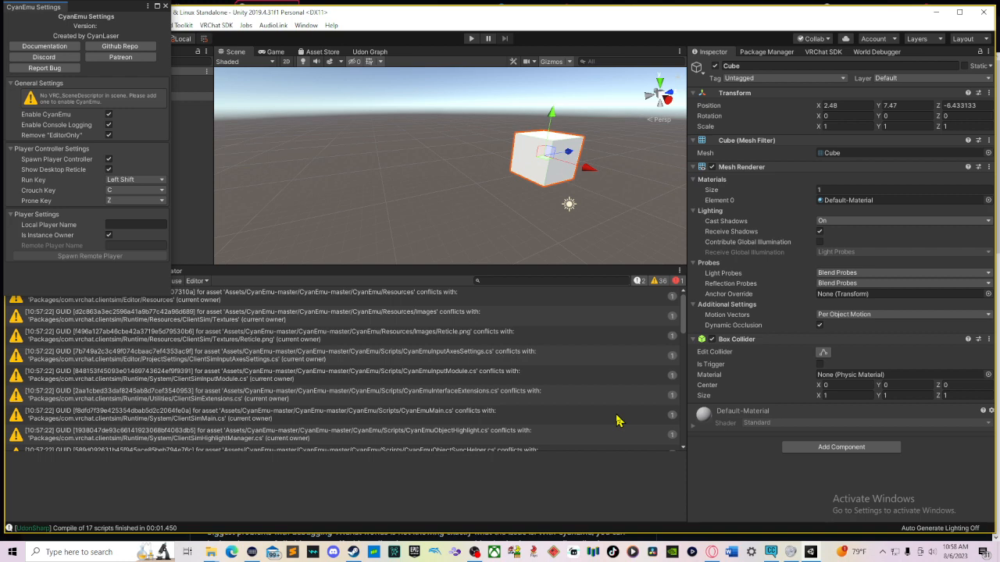
{"action": "left_click_drag", "start_coordinate": [50, 9], "coordinate": [930, 60]}
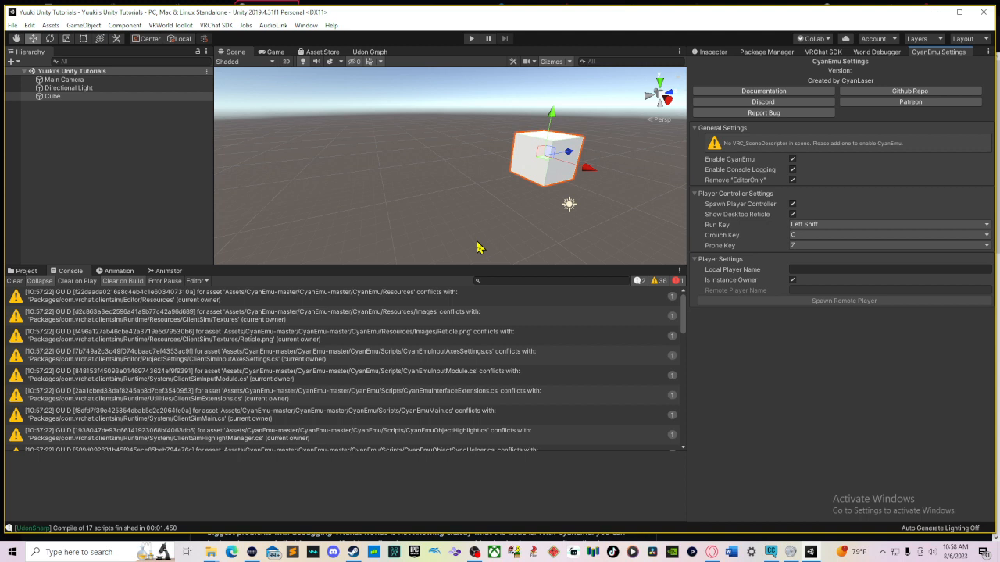
{"action": "left_click", "coordinate": [707, 51]}
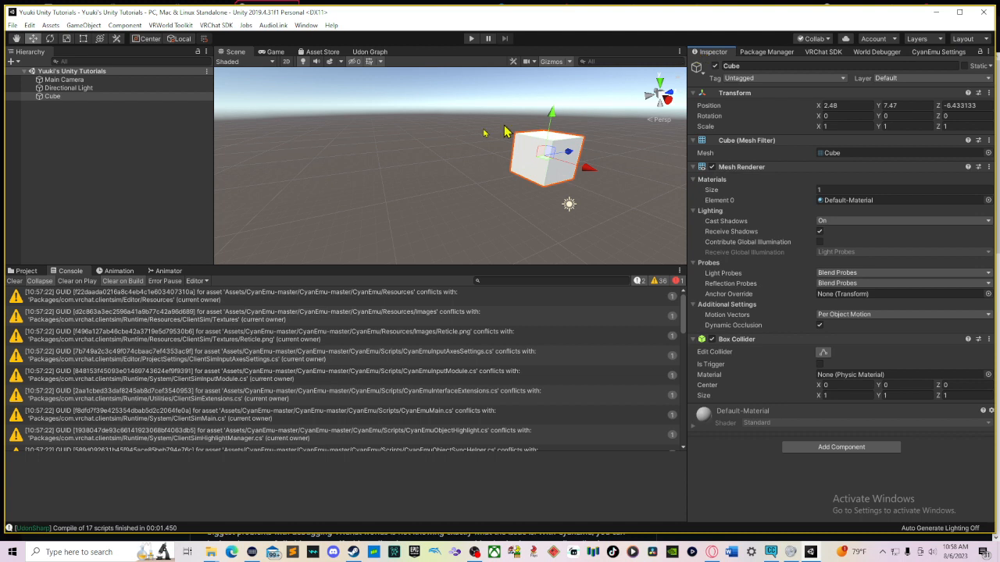
Step: Delete the existing cube from the scene
{"action": "left_click", "coordinate": [378, 177]}
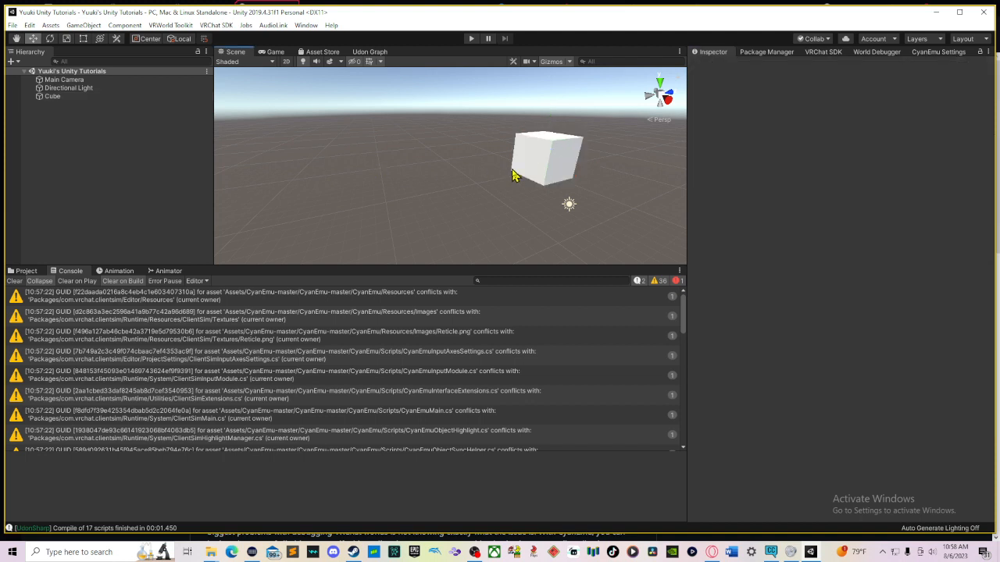
{"action": "left_click", "coordinate": [520, 172]}
{"action": "key", "text": "Delete"}
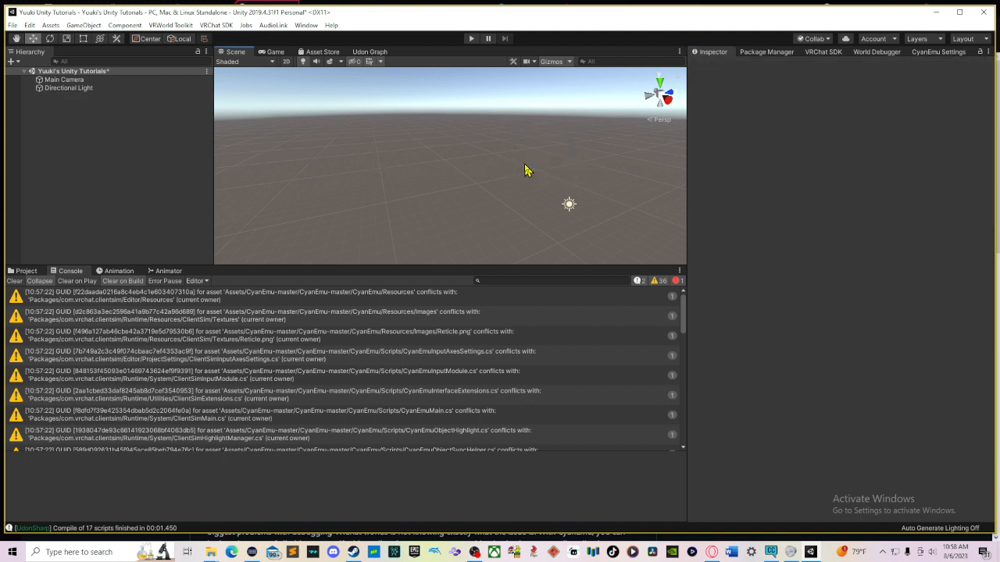
Step: Save the scene
{"action": "right_click_drag", "start_coordinate": [468, 186], "coordinate": [563, 186]}
{"action": "left_click", "coordinate": [153, 150]}
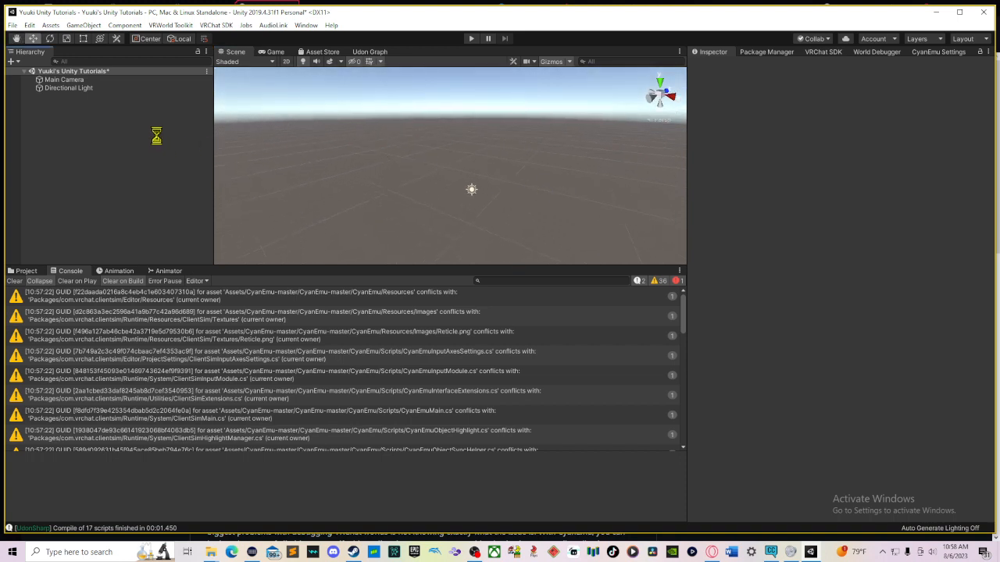
{"action": "key", "text": "ctrl+s"}
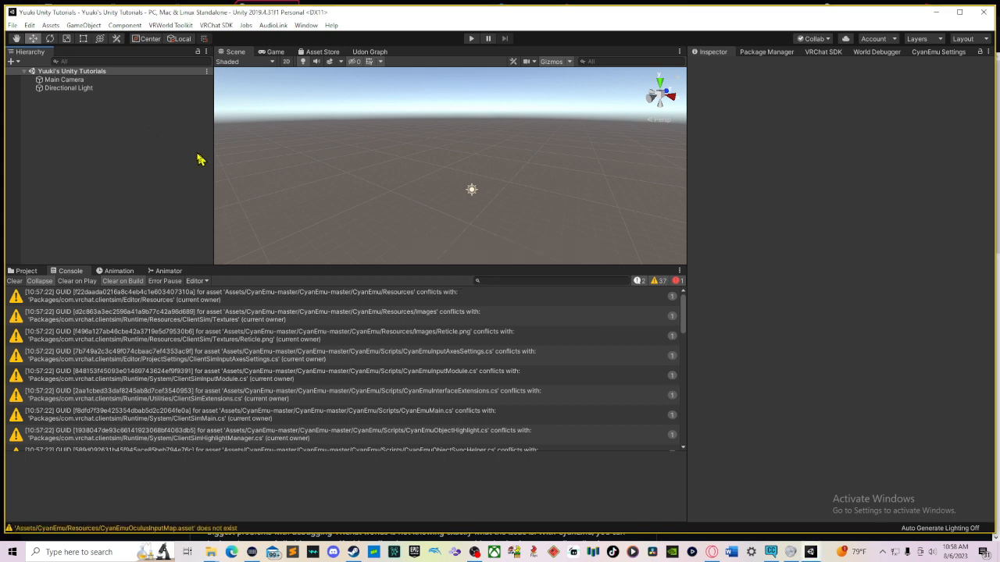
Step: Create a new 3D Object cube in the Hierarchy
{"action": "right_click", "coordinate": [86, 135]}
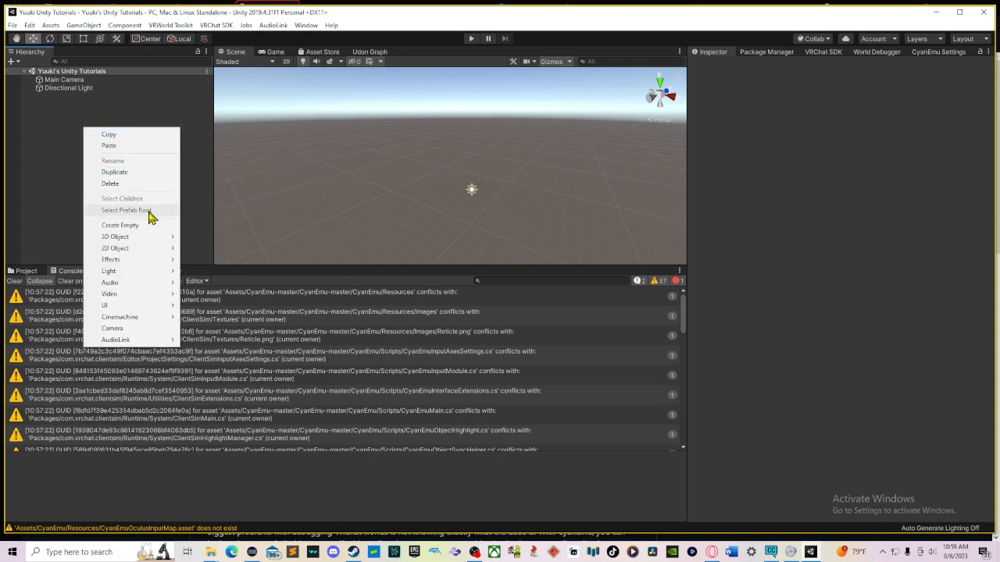
{"action": "mouse_move", "coordinate": [156, 238]}
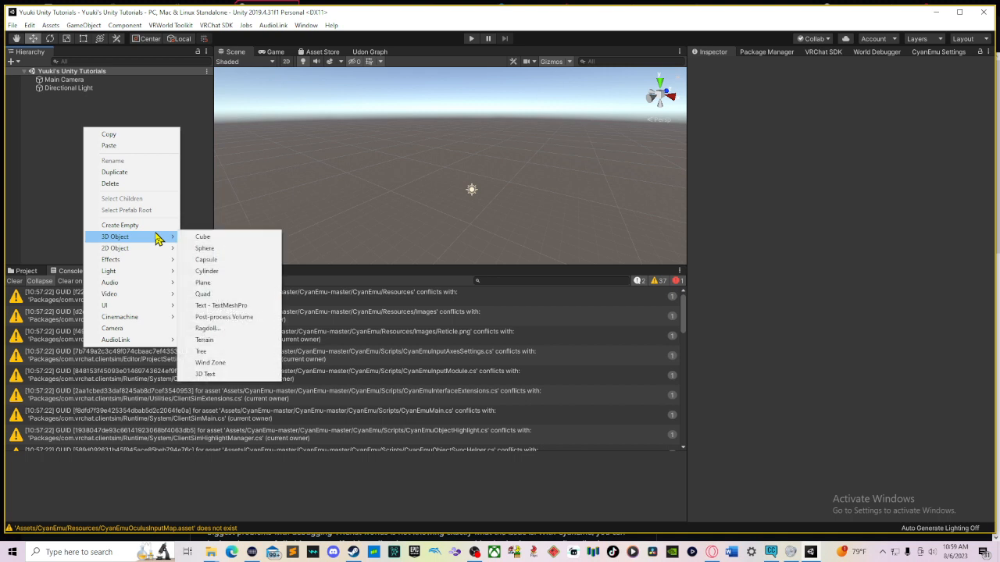
{"action": "left_click", "coordinate": [204, 236]}
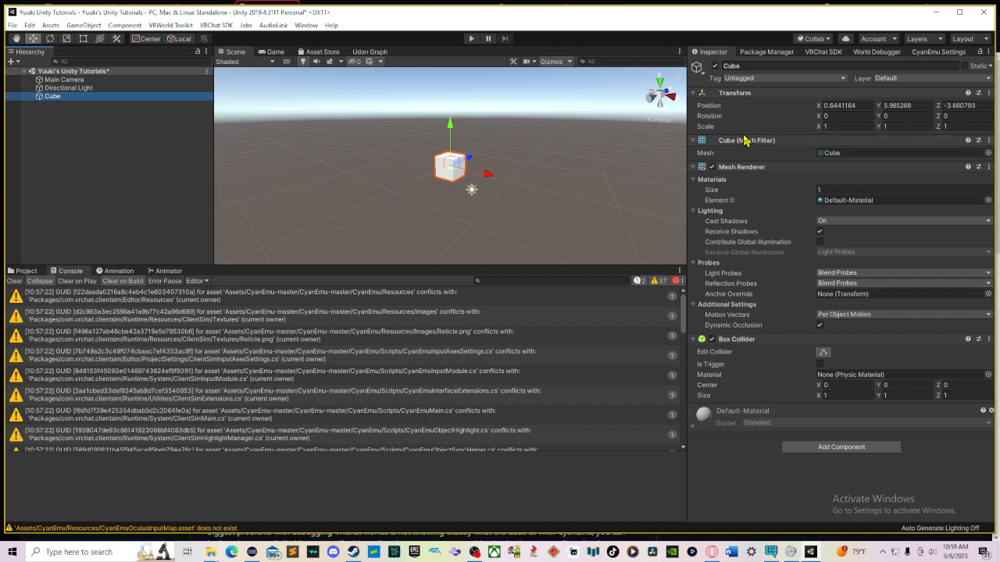
Step: Set the cube's position to 0, 0, 0
{"action": "left_click", "coordinate": [856, 113]}
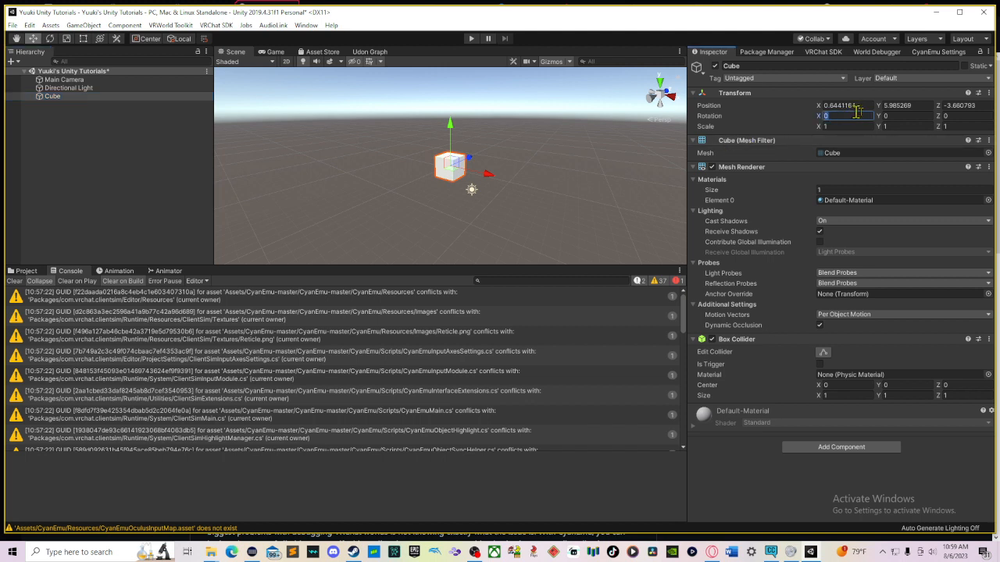
{"action": "left_click", "coordinate": [931, 107]}
{"action": "left_click", "coordinate": [931, 106]}
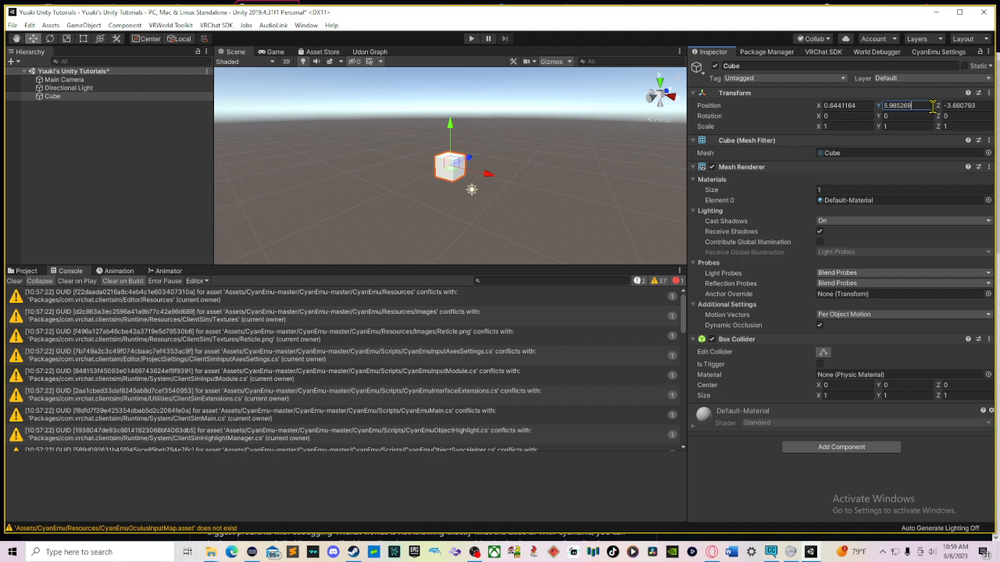
{"action": "left_click", "coordinate": [850, 105]}
{"action": "type", "text": "0"}
{"action": "key", "text": "Tab"}
{"action": "type", "text": "0"}
{"action": "key", "text": "Tab"}
{"action": "type", "text": "0"}
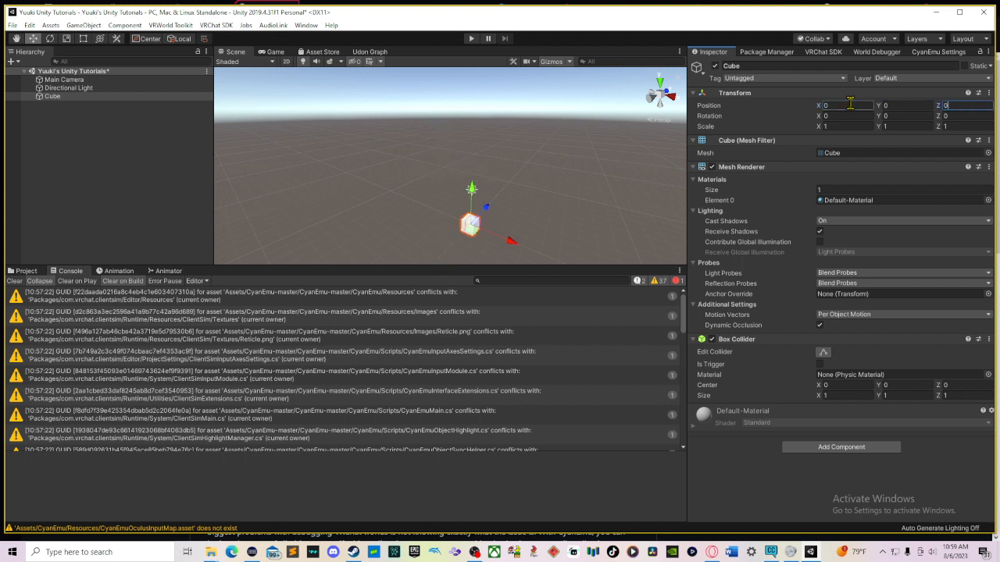
{"action": "scroll", "coordinate": [606, 211], "scroll_direction": "up", "scroll_amount": 4}
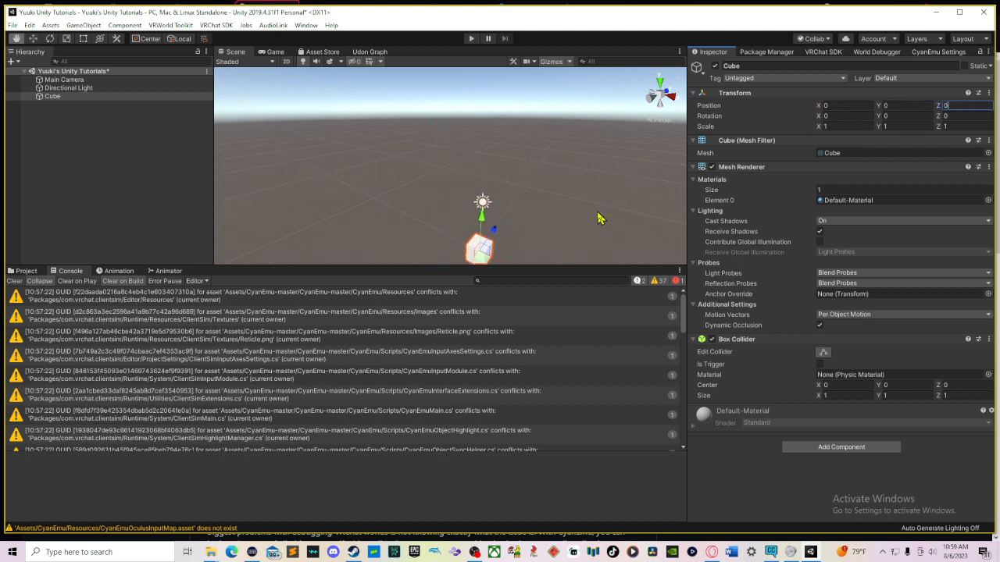
{"action": "middle_click_drag", "start_coordinate": [597, 213], "coordinate": [549, 111]}
{"action": "scroll", "coordinate": [604, 165], "scroll_direction": "up", "scroll_amount": 2}
{"action": "scroll", "coordinate": [560, 155], "scroll_direction": "up", "scroll_amount": 2}
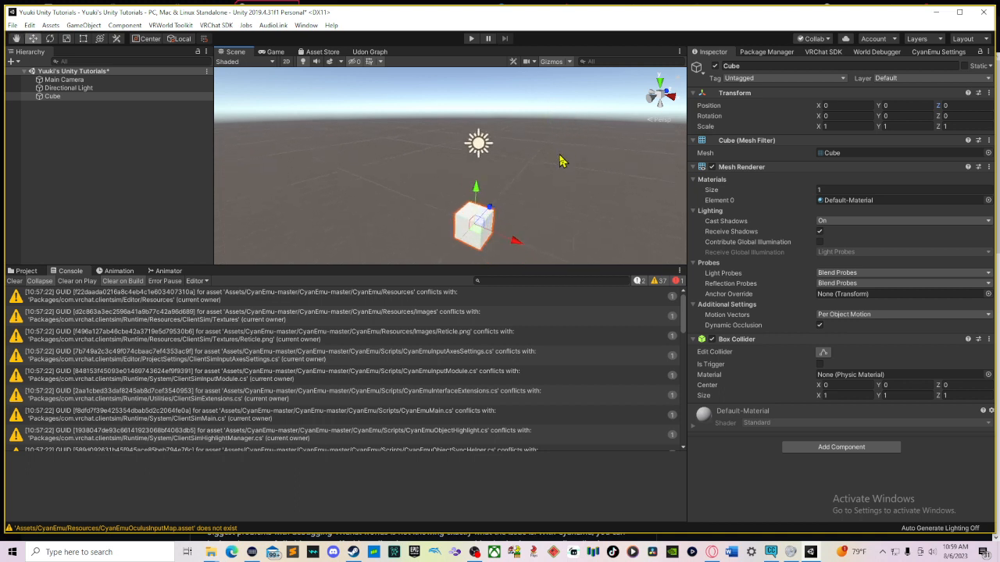
{"action": "middle_click_drag", "start_coordinate": [560, 161], "coordinate": [540, 103]}
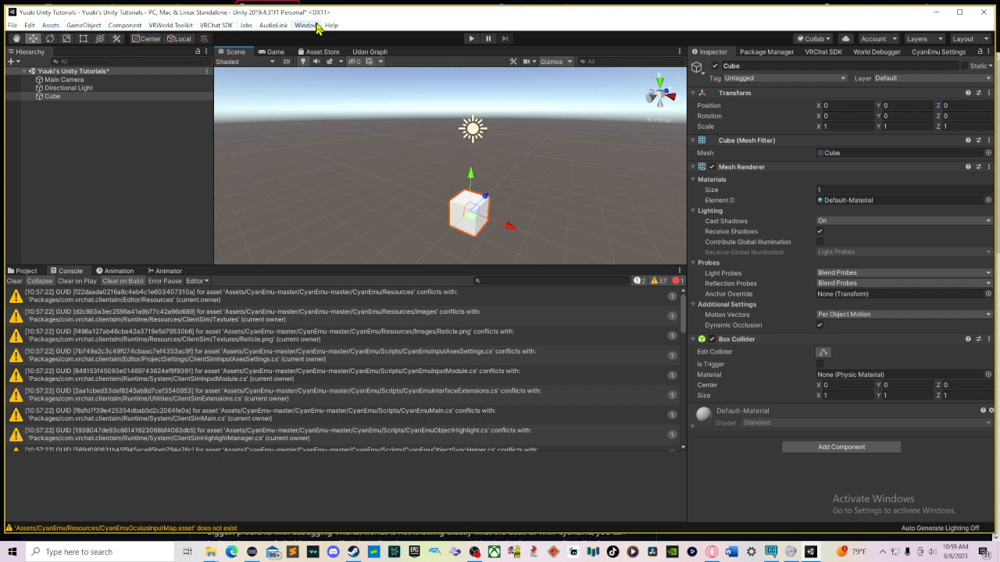
{"action": "left_click", "coordinate": [47, 26]}
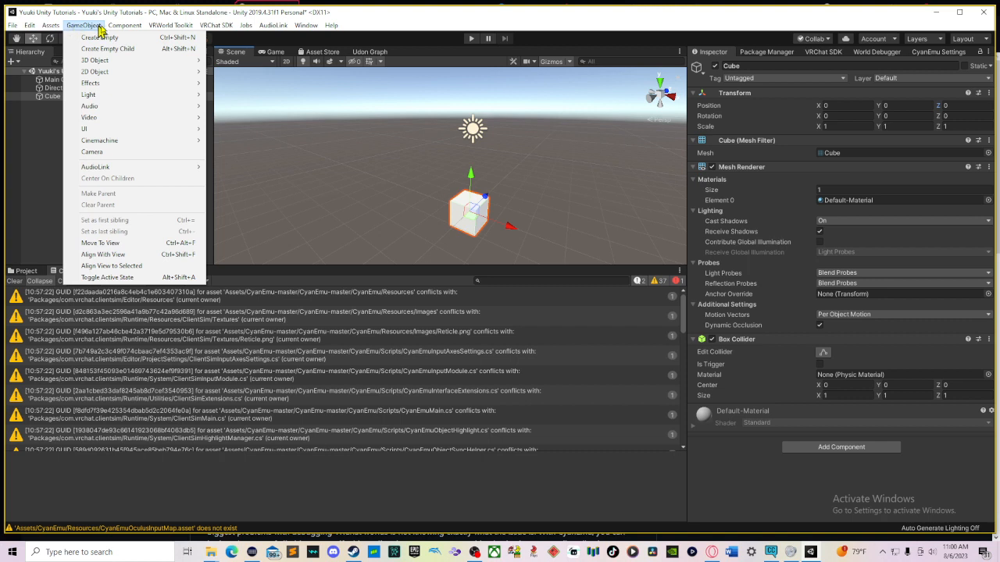
{"action": "mouse_move", "coordinate": [109, 29]}
{"action": "mouse_move", "coordinate": [159, 30]}
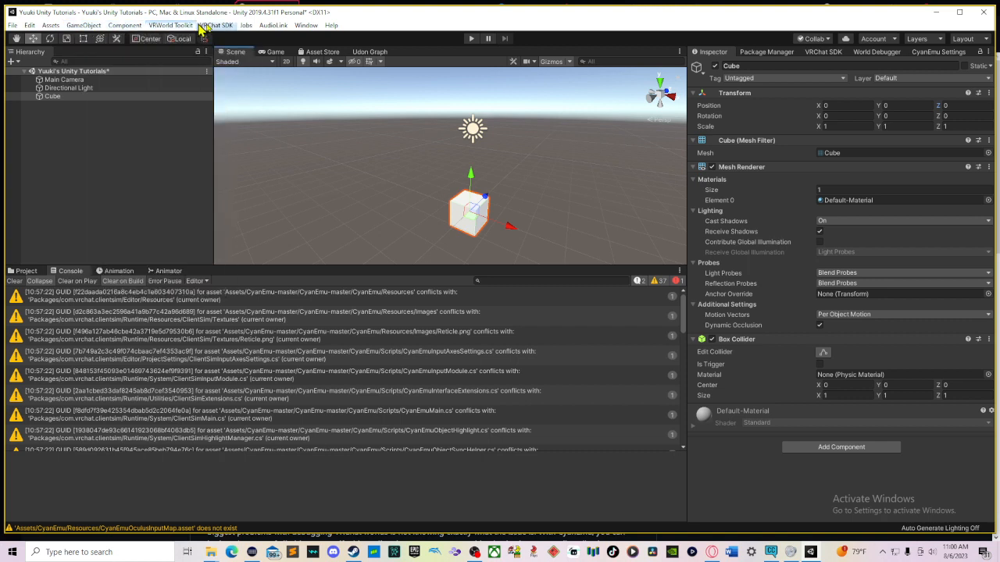
{"action": "mouse_move", "coordinate": [211, 29]}
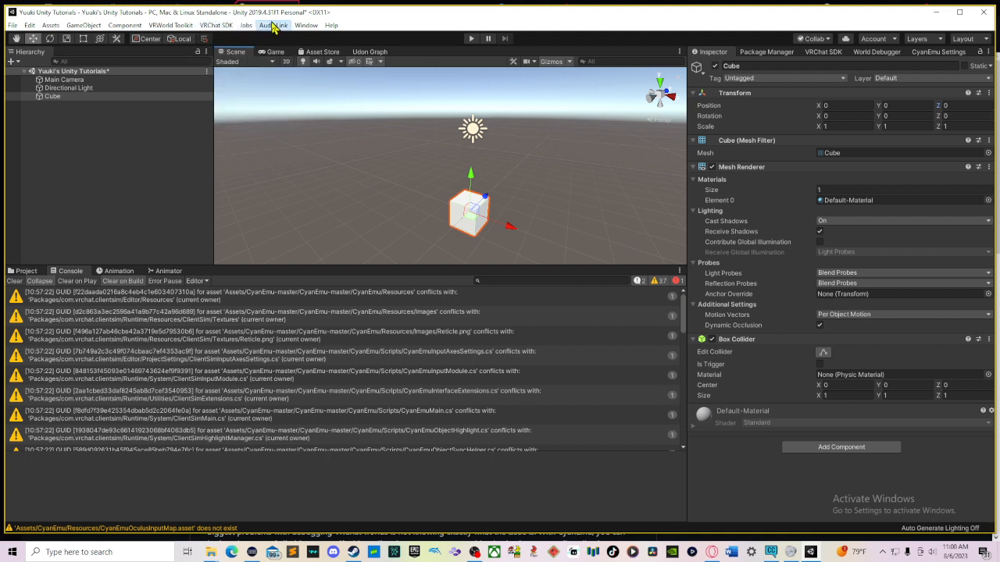
{"action": "mouse_move", "coordinate": [274, 27]}
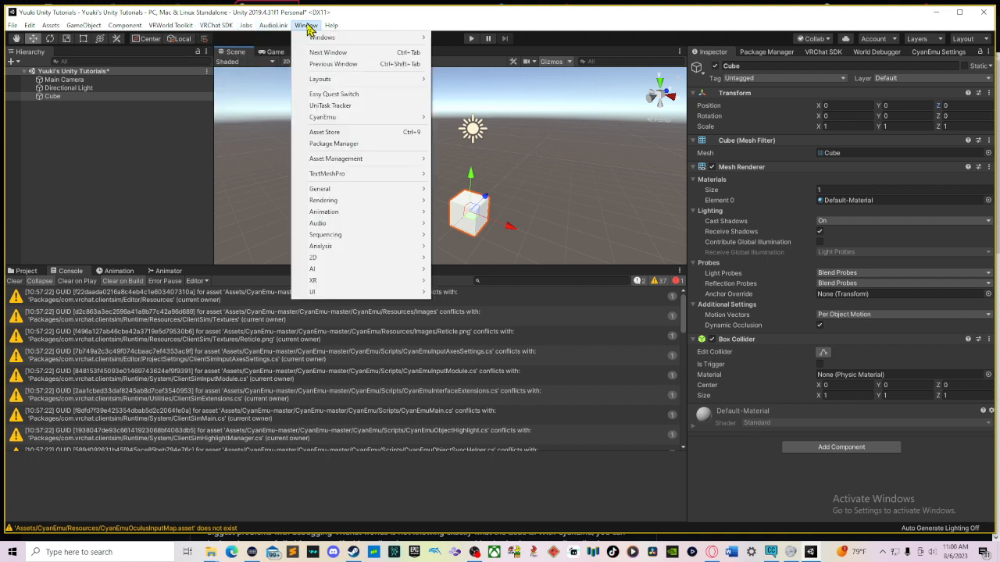
{"action": "mouse_move", "coordinate": [309, 30]}
{"action": "left_click", "coordinate": [113, 157]}
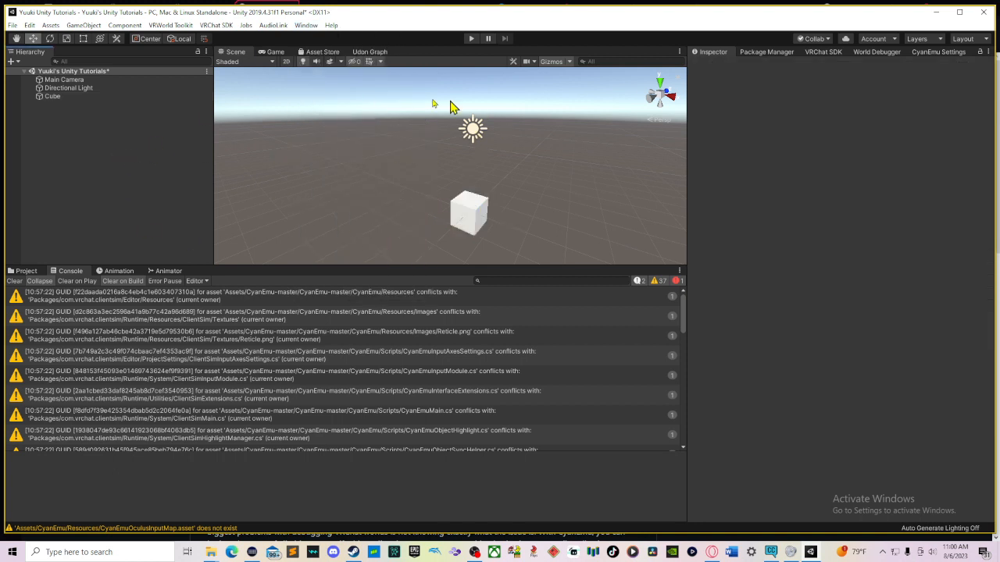
Step: Select the cube and move it with the Move tool to about X -0.57, Y 0.26
{"action": "left_click", "coordinate": [484, 220]}
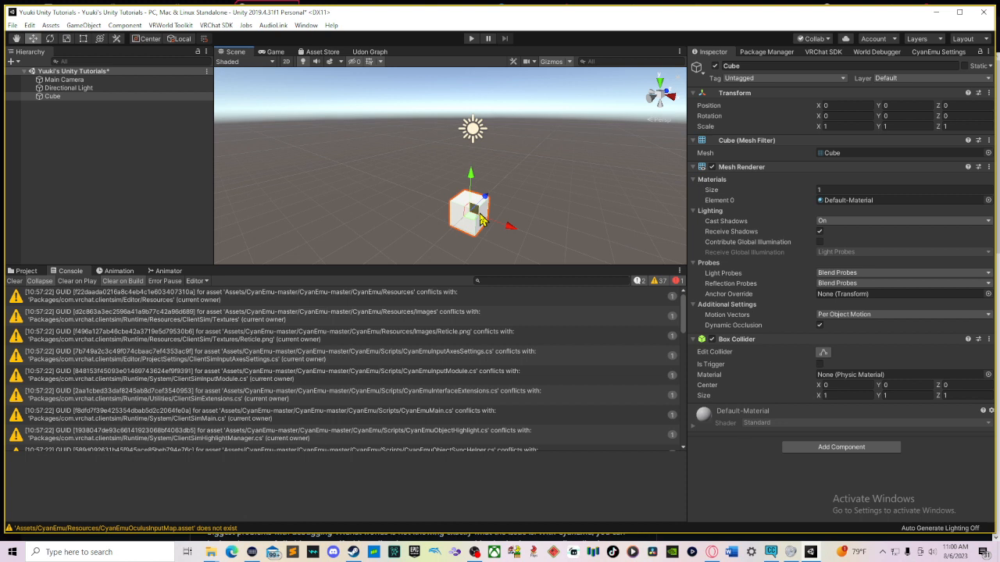
{"action": "scroll", "coordinate": [481, 178], "scroll_direction": "up", "scroll_amount": 5}
{"action": "middle_click_drag", "start_coordinate": [467, 173], "coordinate": [409, 96]}
{"action": "right_click_drag", "start_coordinate": [408, 96], "coordinate": [497, 134]}
{"action": "middle_click_drag", "start_coordinate": [429, 152], "coordinate": [537, 143]}
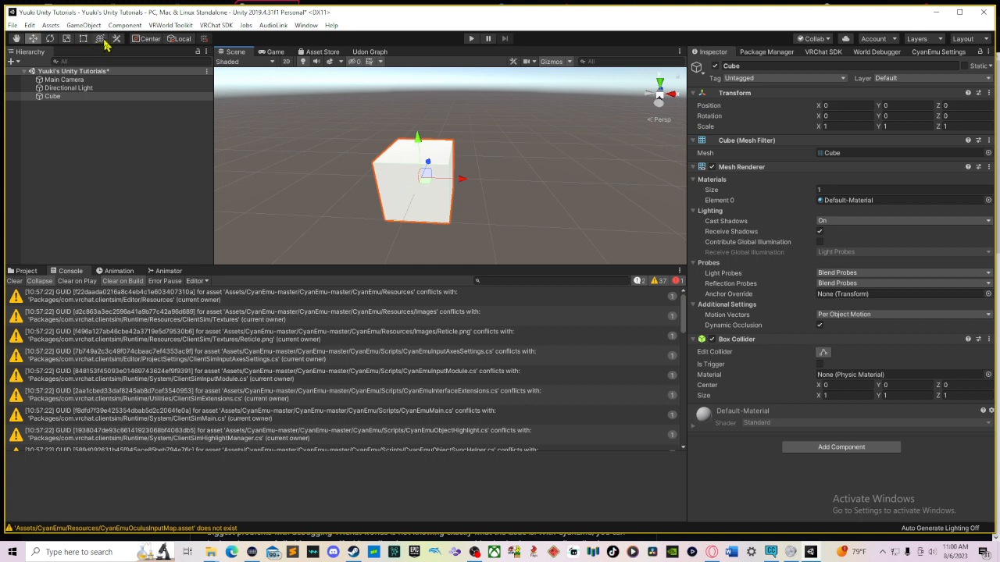
{"action": "left_click", "coordinate": [16, 39]}
{"action": "left_click_drag", "start_coordinate": [385, 116], "coordinate": [471, 122]}
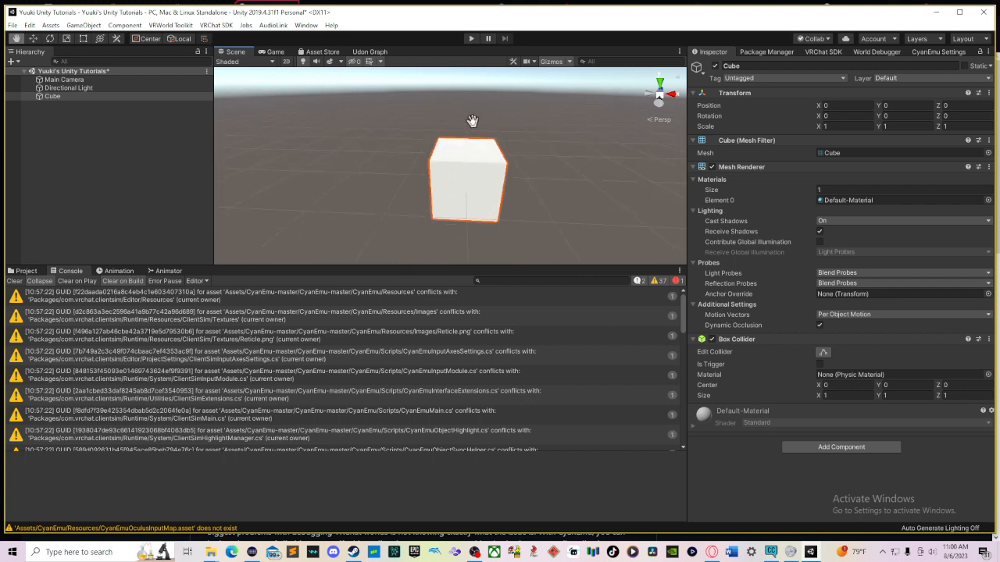
{"action": "left_click", "coordinate": [32, 38]}
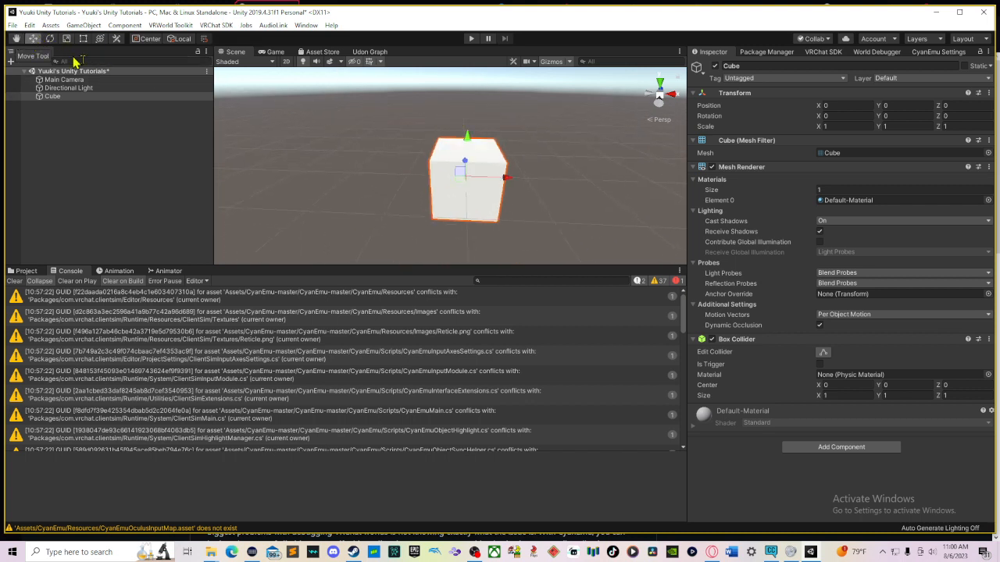
{"action": "left_click_drag", "start_coordinate": [461, 147], "coordinate": [468, 125]}
{"action": "left_click_drag", "start_coordinate": [505, 164], "coordinate": [467, 171]}
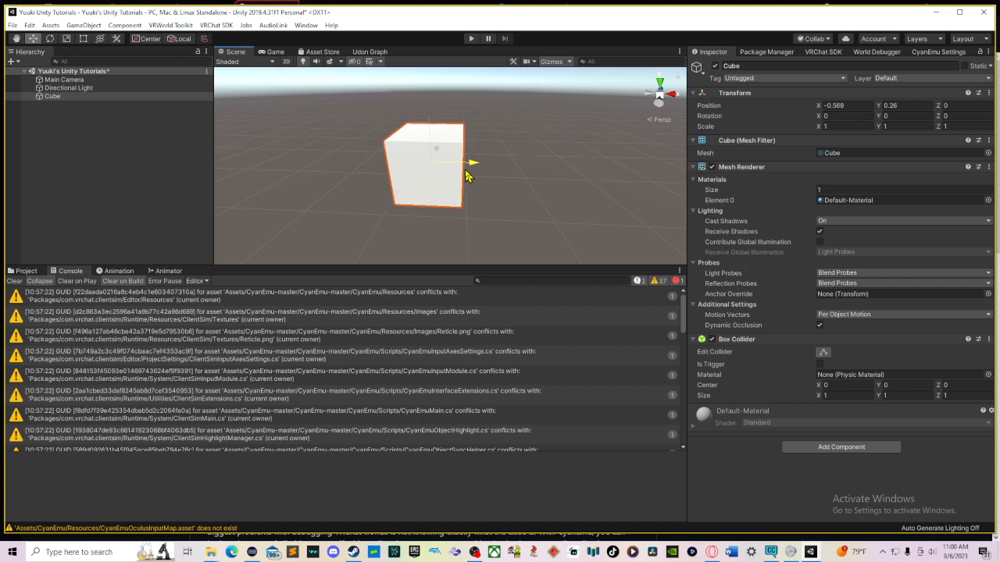
Step: Rotate the cube to about 12, -41, -14 degrees and scale it uniformly to about 1.49
{"action": "left_click", "coordinate": [49, 38]}
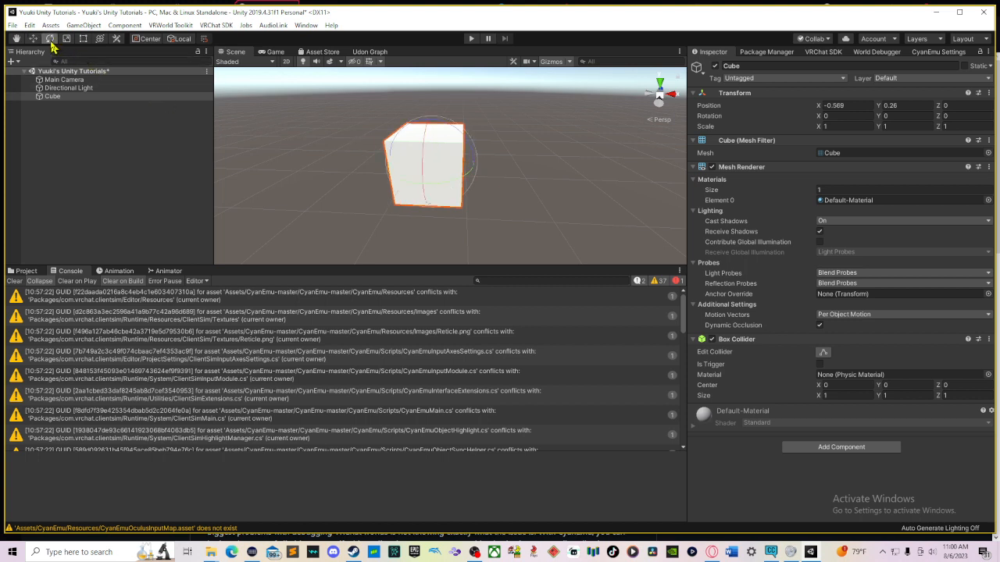
{"action": "left_click_drag", "start_coordinate": [439, 194], "coordinate": [512, 160]}
{"action": "left_click_drag", "start_coordinate": [448, 160], "coordinate": [417, 194]}
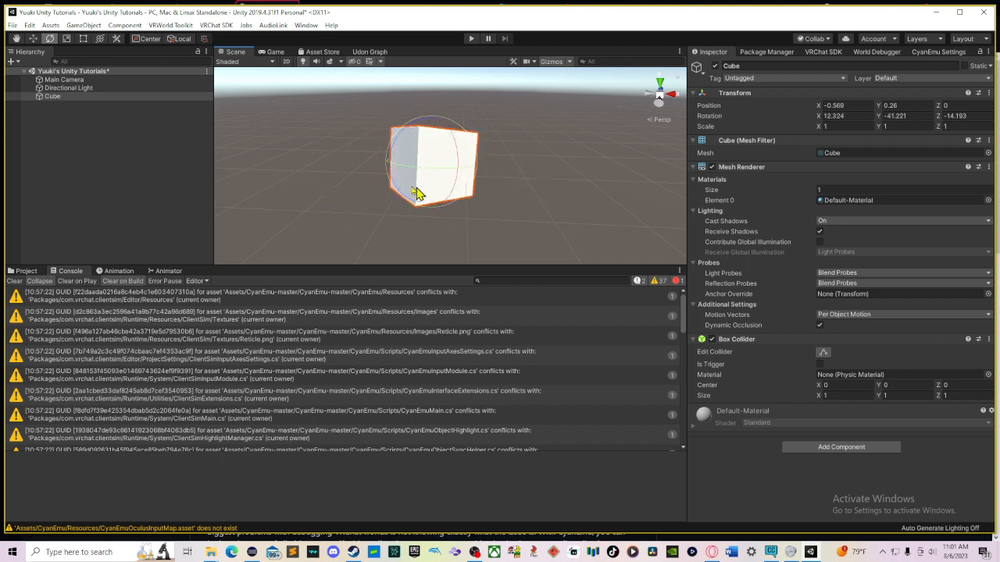
{"action": "left_click", "coordinate": [66, 39]}
{"action": "left_click_drag", "start_coordinate": [438, 173], "coordinate": [407, 161]}
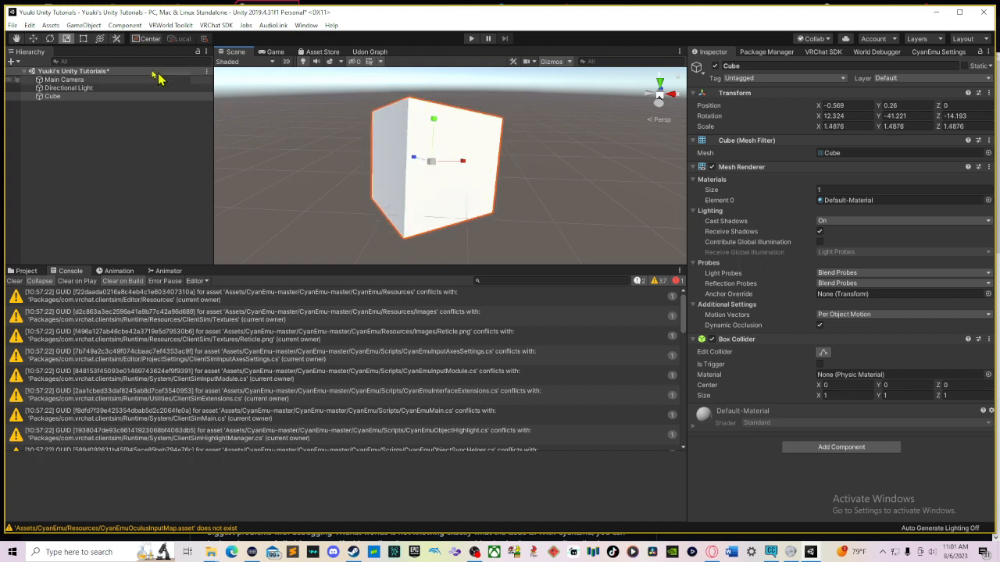
Step: Resize the cube with the Rect tool to about 0.19 × 1.85 × 1.49 and rotate it with the Transform tool to about 8, -56, -17 degrees
{"action": "left_click", "coordinate": [83, 39]}
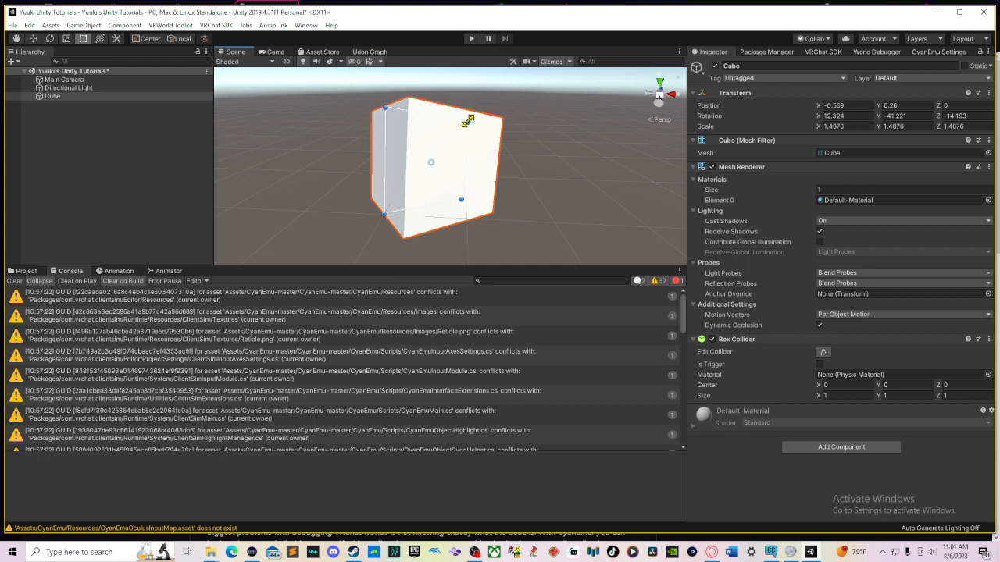
{"action": "left_click_drag", "start_coordinate": [466, 125], "coordinate": [390, 98]}
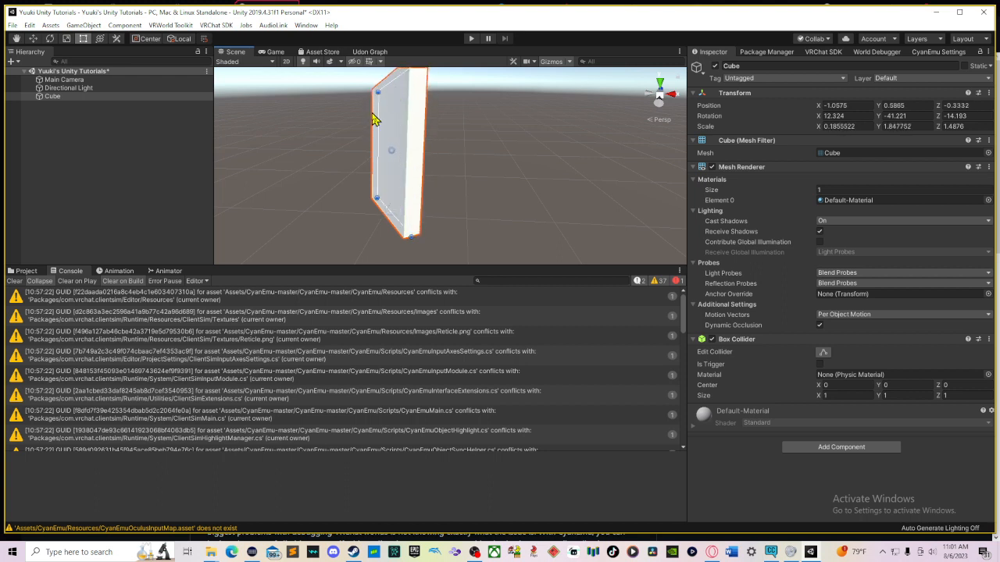
{"action": "left_click", "coordinate": [100, 40]}
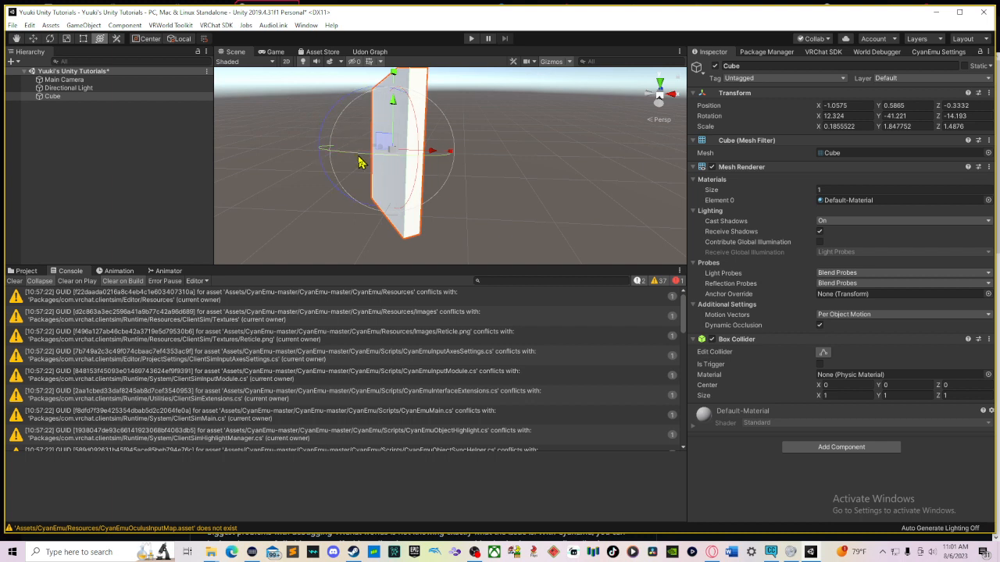
{"action": "left_click_drag", "start_coordinate": [364, 161], "coordinate": [422, 167]}
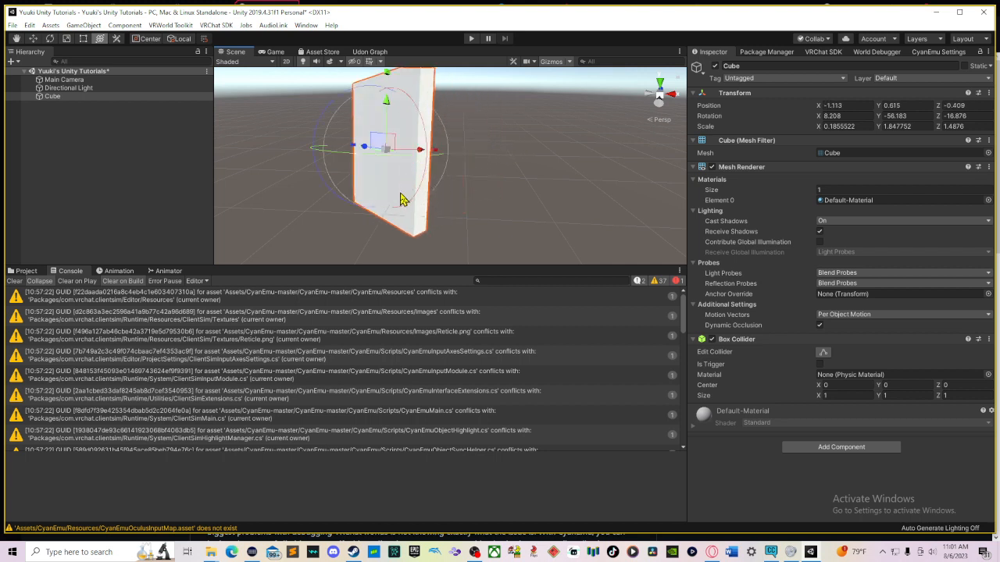
Step: Switch to the Edit Box Collider custom editor tool for the cube
{"action": "left_click", "coordinate": [118, 42]}
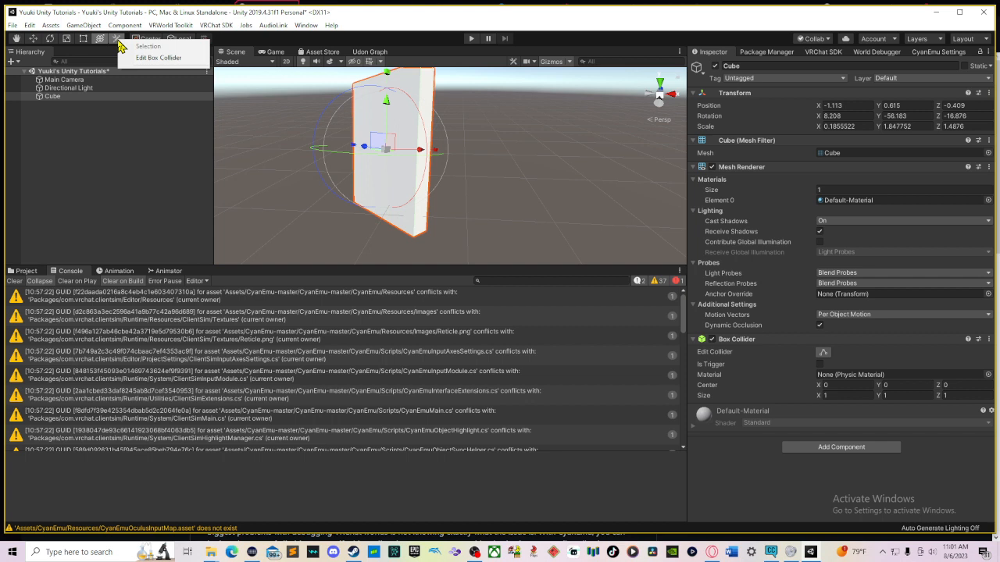
{"action": "left_click", "coordinate": [148, 58]}
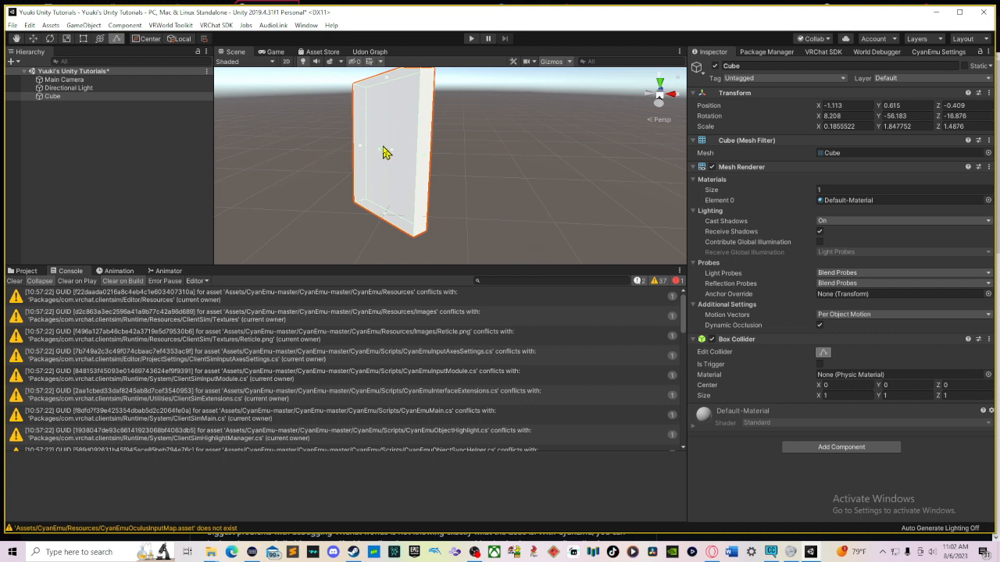
{"action": "left_click_drag", "start_coordinate": [585, 211], "coordinate": [567, 128], "text": "alt"}
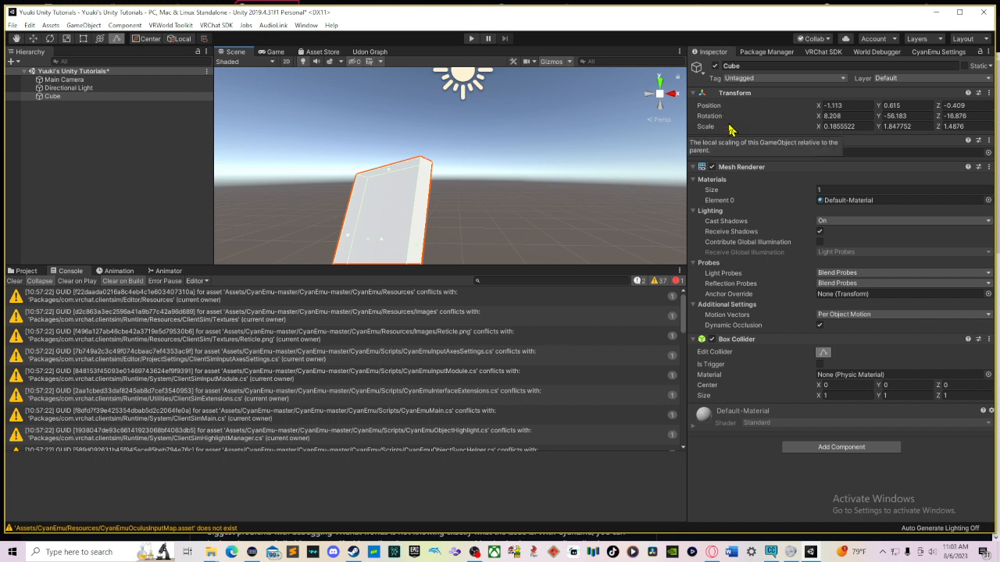
Step: Set the cube's position to 0, 0, 0
{"action": "left_click", "coordinate": [834, 106]}
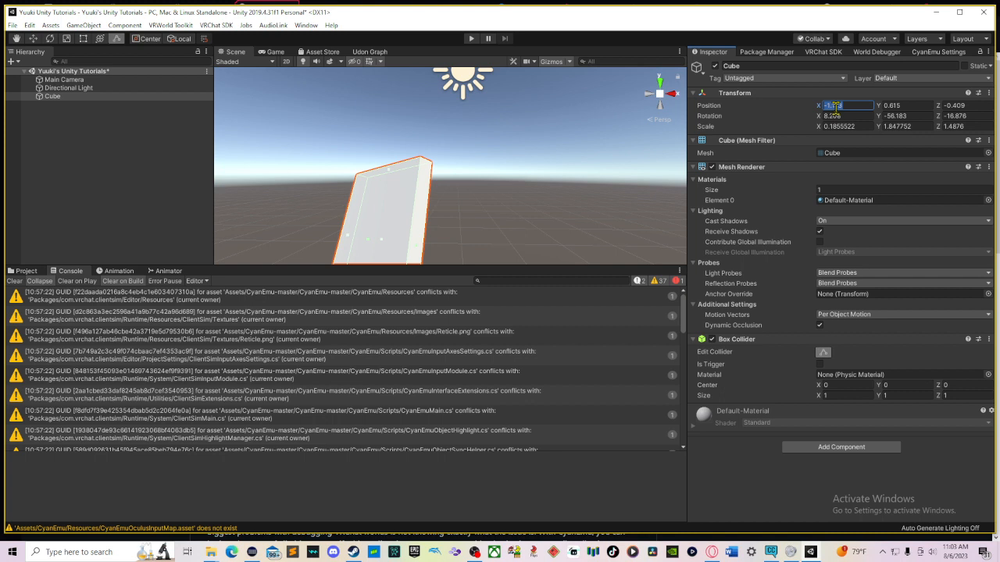
{"action": "type", "text": "0"}
{"action": "key", "text": "Tab"}
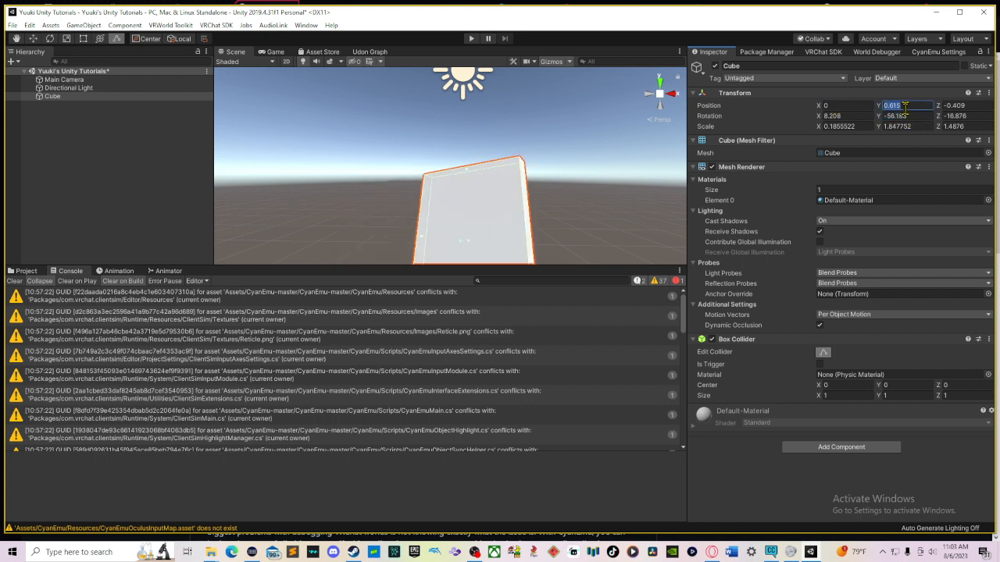
{"action": "type", "text": "0"}
{"action": "key", "text": "Tab"}
{"action": "type", "text": "0"}
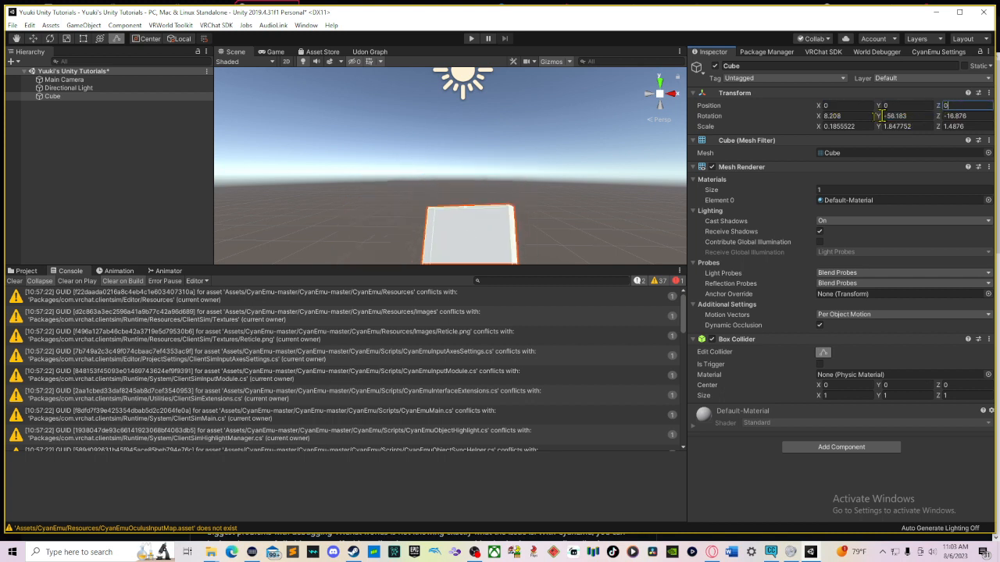
Step: Set the cube's rotation to 0, 0, 0
{"action": "scroll", "coordinate": [589, 181], "scroll_direction": "down", "scroll_amount": 8}
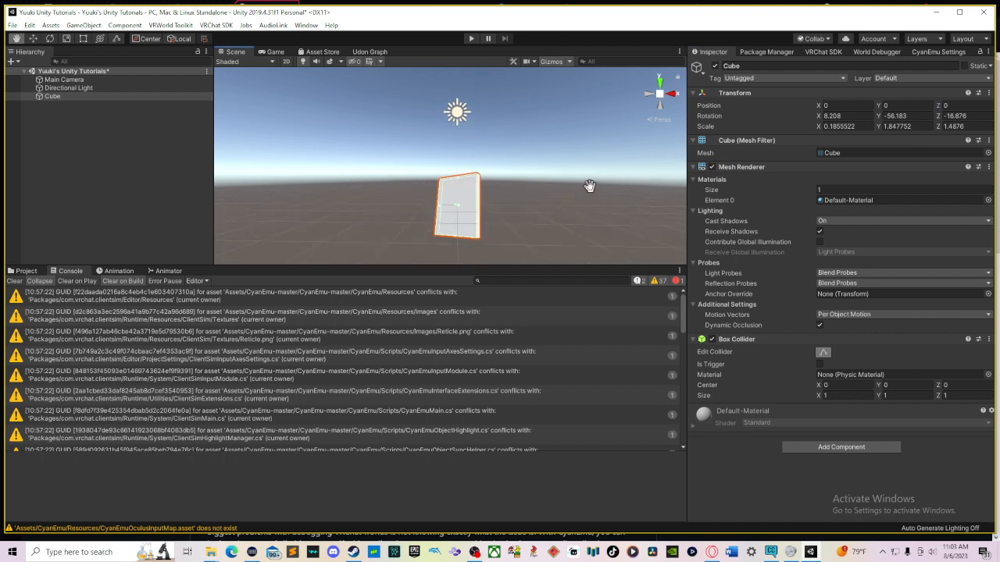
{"action": "right_click_drag", "start_coordinate": [576, 172], "coordinate": [490, 192]}
{"action": "middle_click_drag", "start_coordinate": [545, 193], "coordinate": [476, 230]}
{"action": "left_click", "coordinate": [834, 116]}
{"action": "type", "text": "0"}
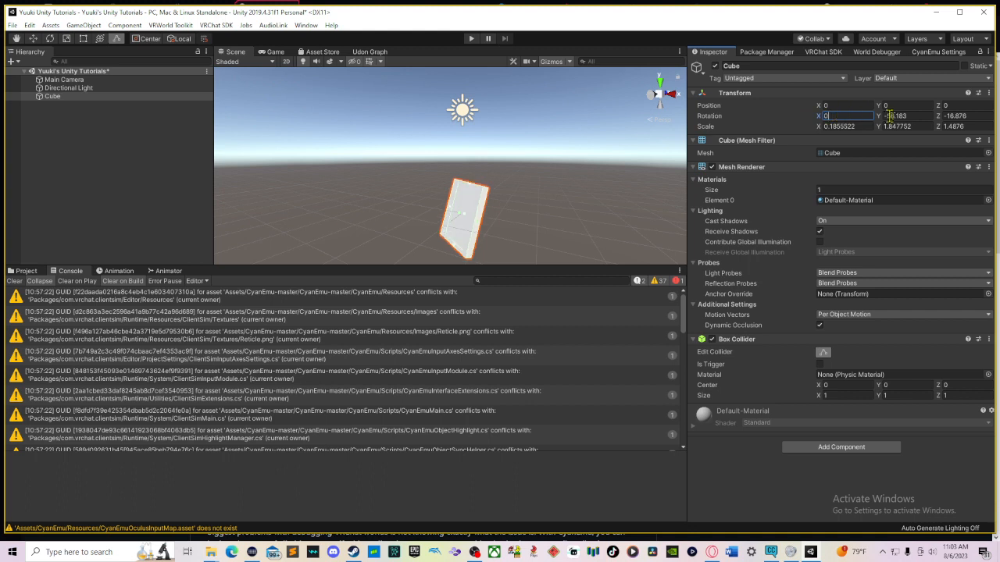
{"action": "left_click", "coordinate": [894, 117]}
{"action": "type", "text": "0"}
{"action": "left_click", "coordinate": [954, 116]}
{"action": "type", "text": "0"}
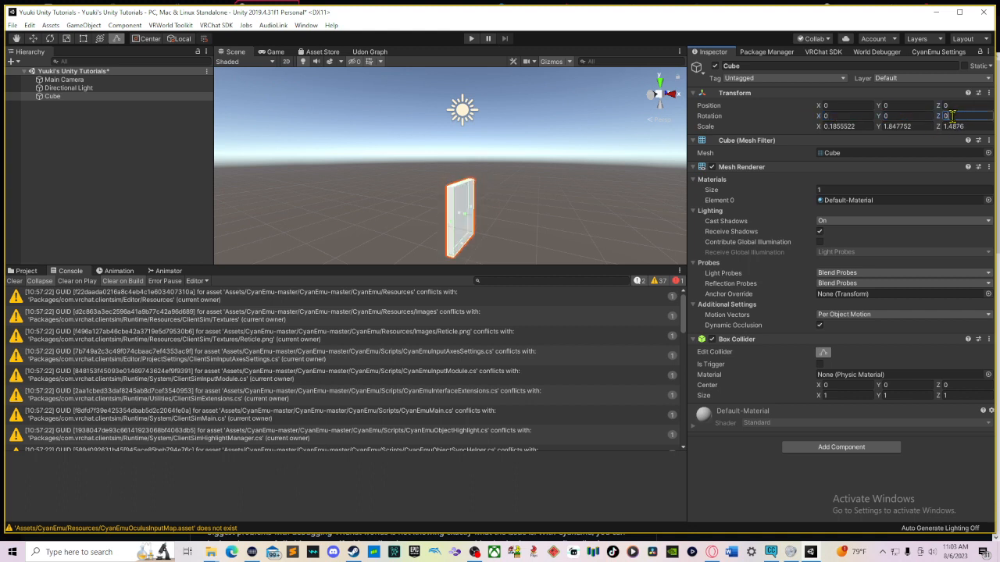
Step: Set the cube's scale to 1, 1, 1
{"action": "right_click_drag", "start_coordinate": [573, 200], "coordinate": [568, 234]}
{"action": "middle_click_drag", "start_coordinate": [579, 217], "coordinate": [534, 147]}
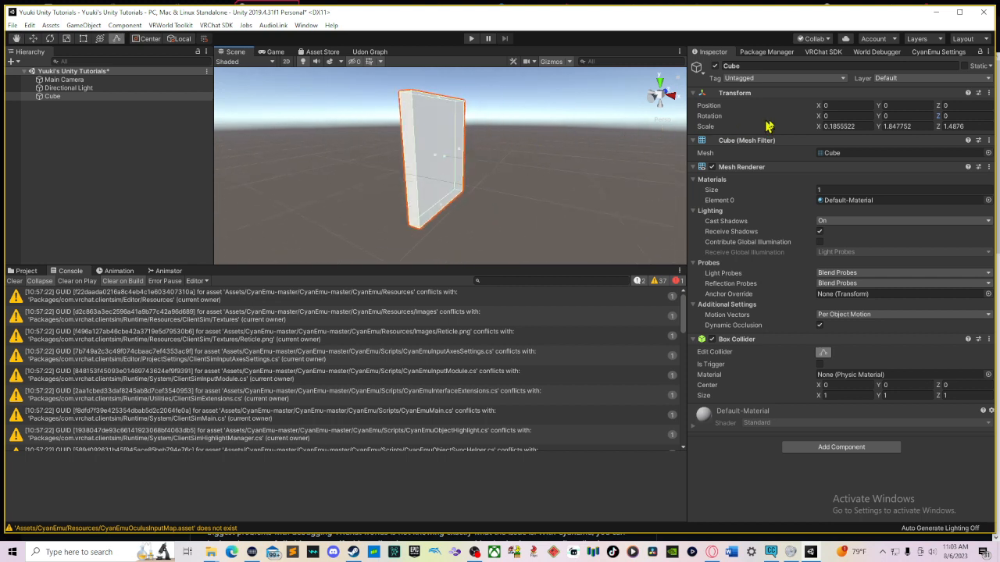
{"action": "left_click", "coordinate": [835, 126]}
{"action": "type", "text": "0"}
{"action": "key", "text": "Tab"}
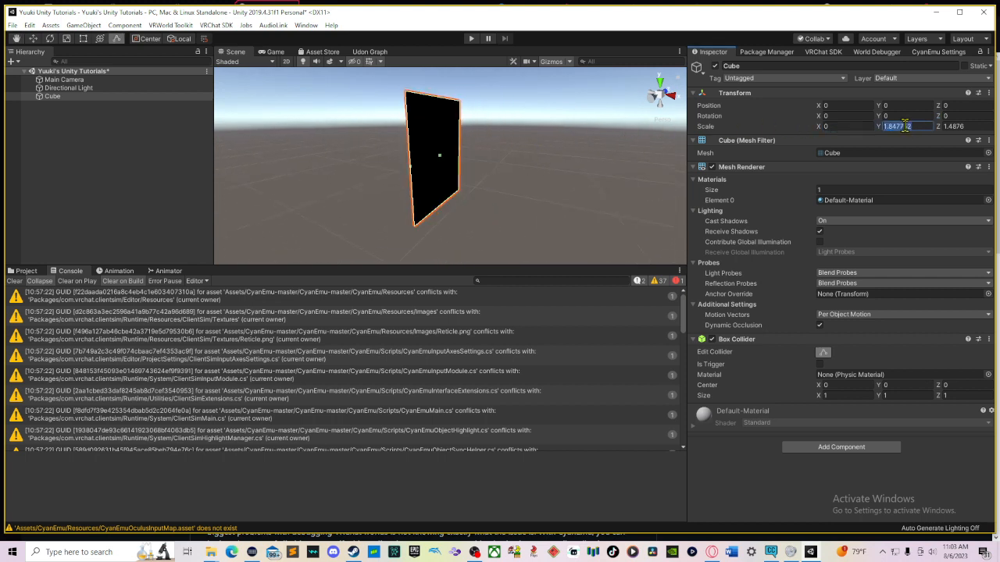
{"action": "type", "text": "0"}
{"action": "left_click", "coordinate": [838, 126]}
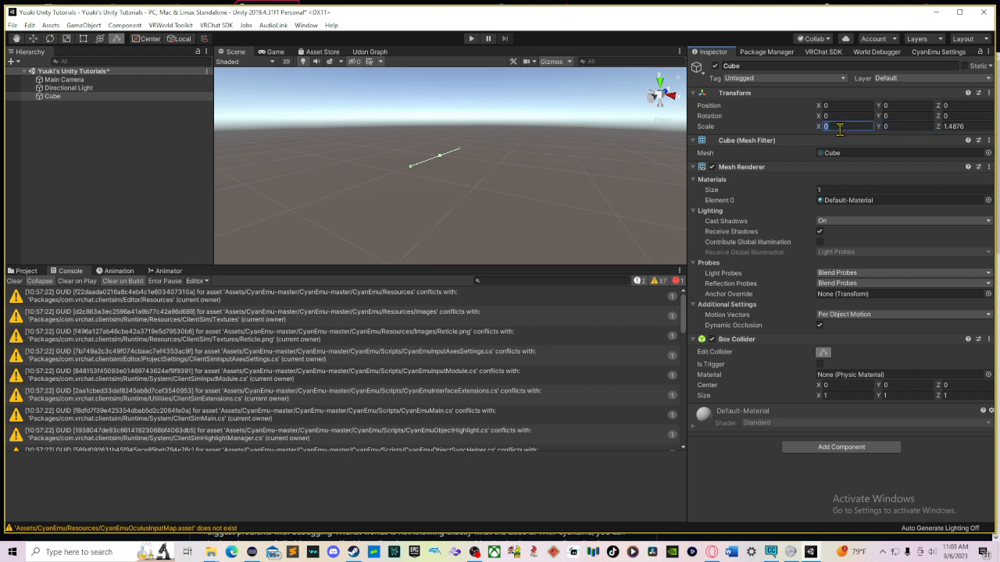
{"action": "type", "text": "1"}
{"action": "left_click", "coordinate": [889, 127]}
{"action": "type", "text": "1"}
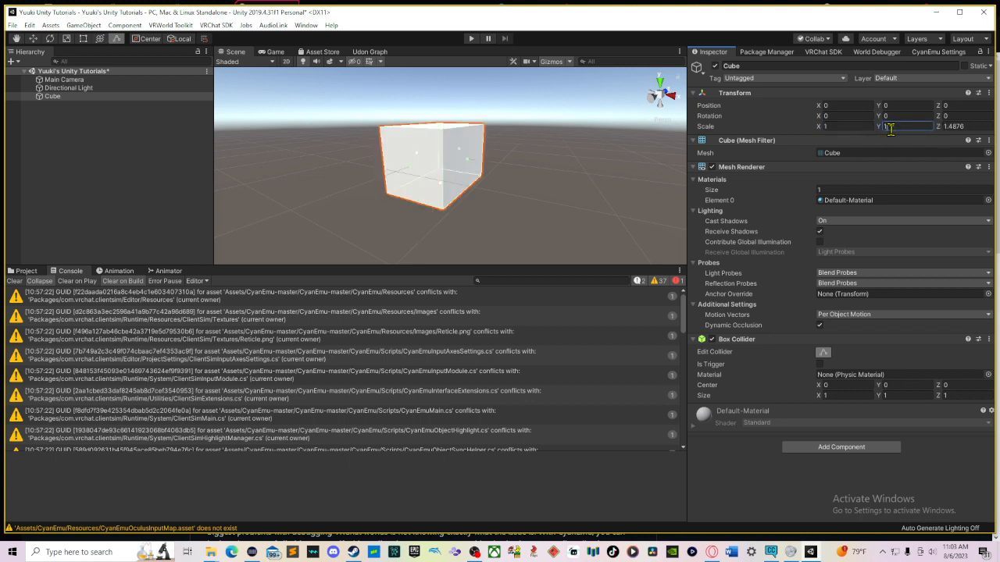
{"action": "left_click", "coordinate": [949, 126]}
{"action": "type", "text": "1"}
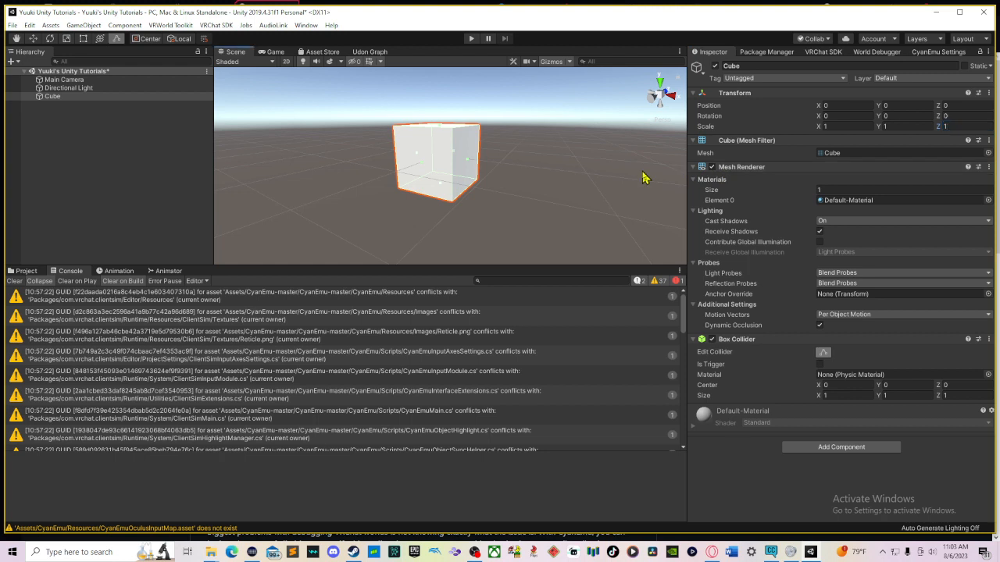
Step: Select the cube and set its scale to 0, 0, 0
{"action": "left_click", "coordinate": [645, 174]}
{"action": "left_click", "coordinate": [458, 144]}
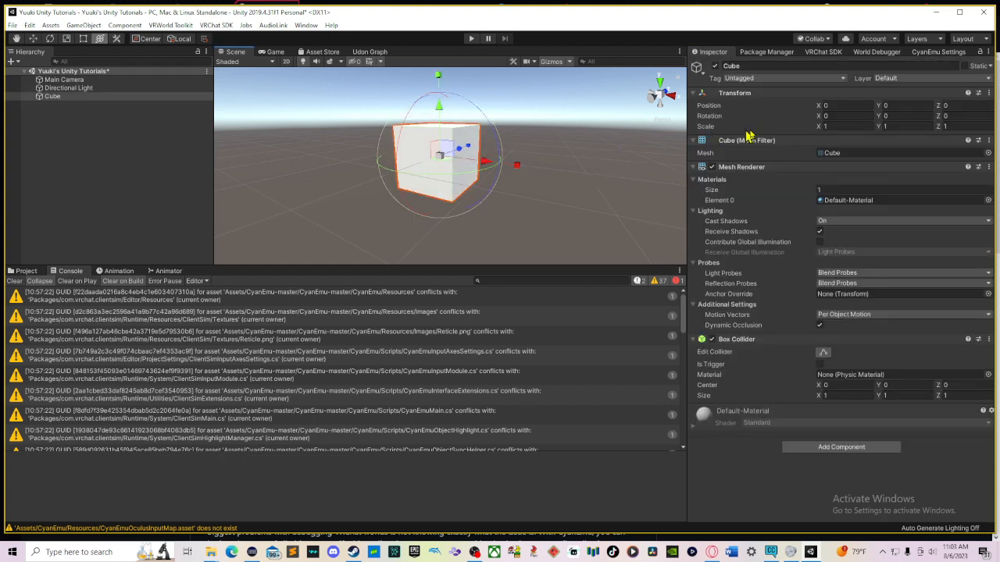
{"action": "left_click", "coordinate": [832, 125]}
{"action": "type", "text": "0"}
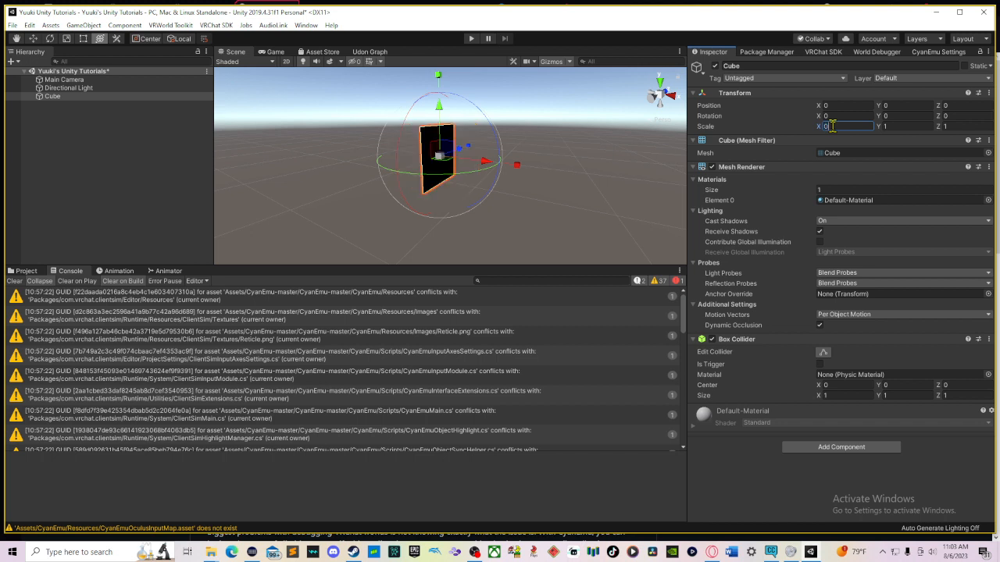
{"action": "left_click", "coordinate": [895, 126]}
{"action": "type", "text": "0"}
{"action": "left_click", "coordinate": [956, 126]}
{"action": "type", "text": "0"}
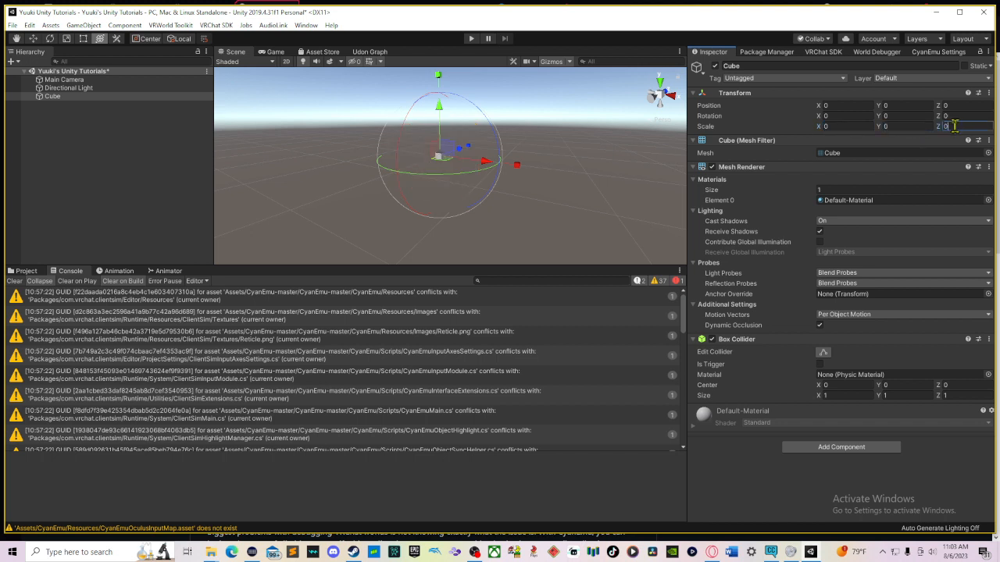
Step: Frame the cube and restore its scale to 1, 1, 1
{"action": "middle_click_drag", "start_coordinate": [562, 184], "coordinate": [564, 232]}
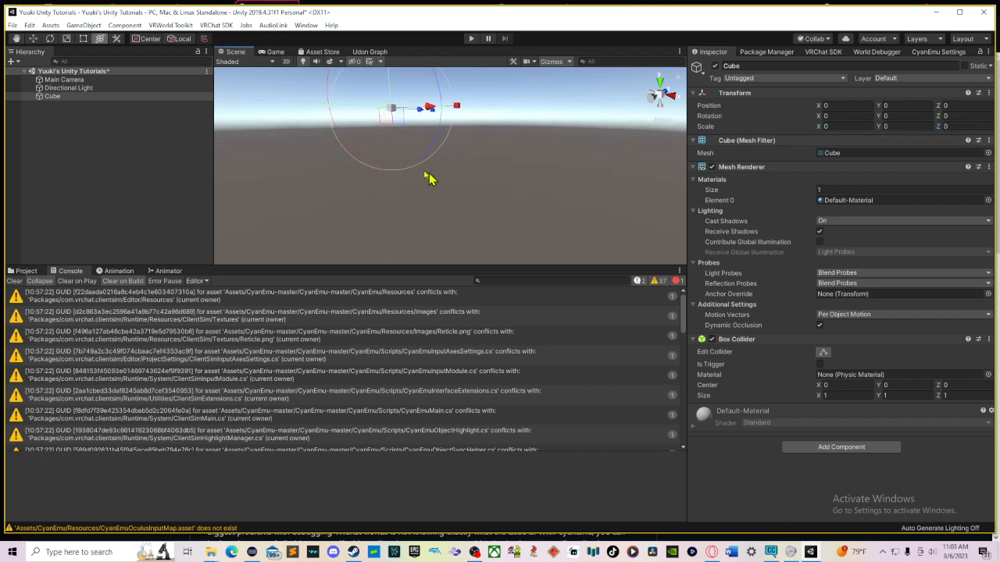
{"action": "key", "text": "f"}
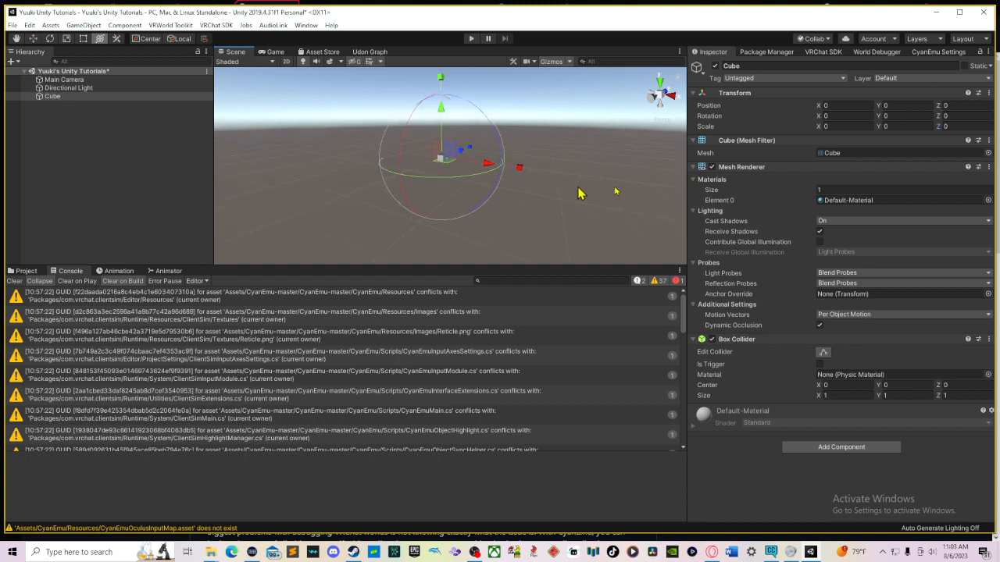
{"action": "left_click", "coordinate": [835, 127]}
{"action": "type", "text": "1"}
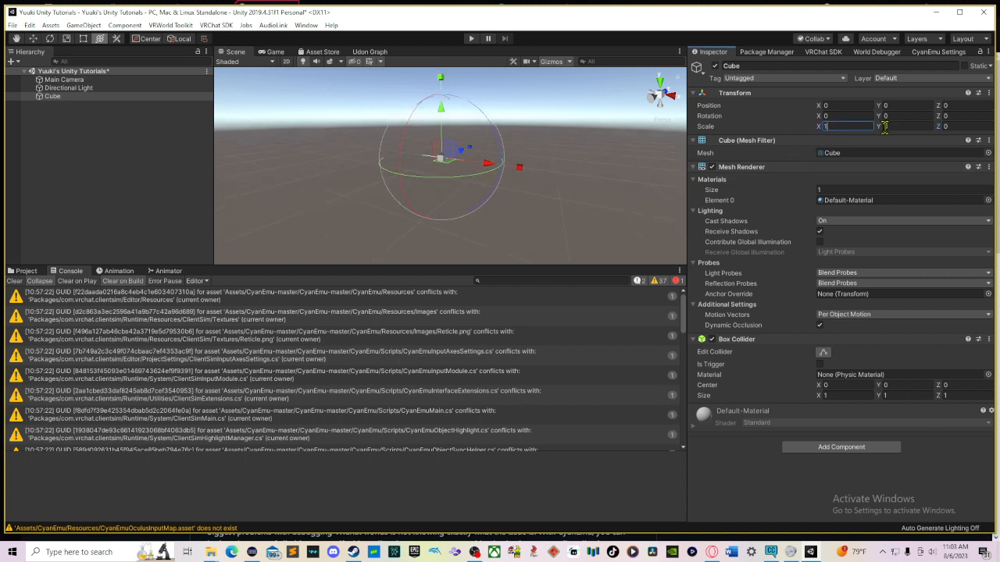
{"action": "left_click", "coordinate": [885, 126]}
{"action": "type", "text": "1"}
{"action": "left_click", "coordinate": [944, 127]}
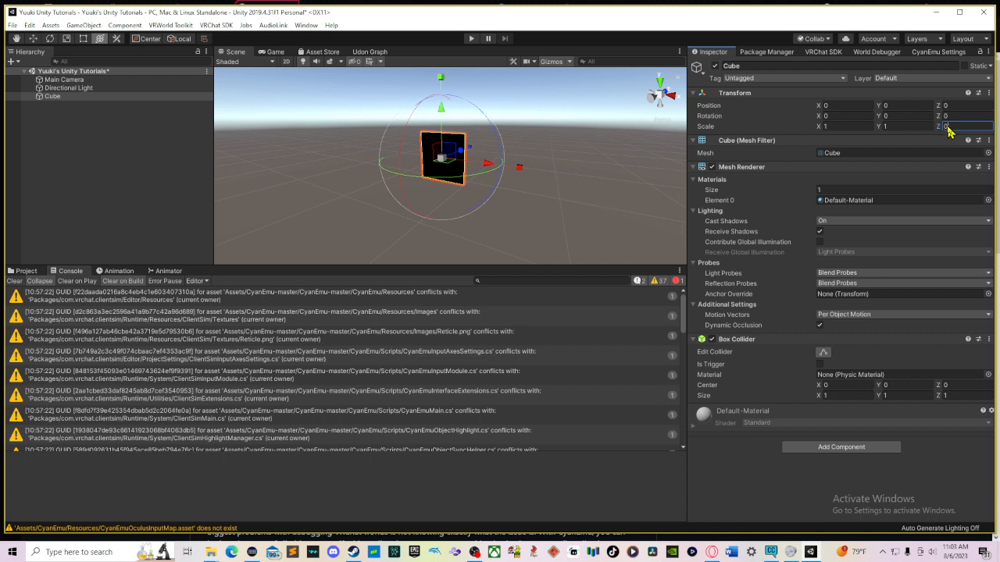
{"action": "type", "text": "1"}
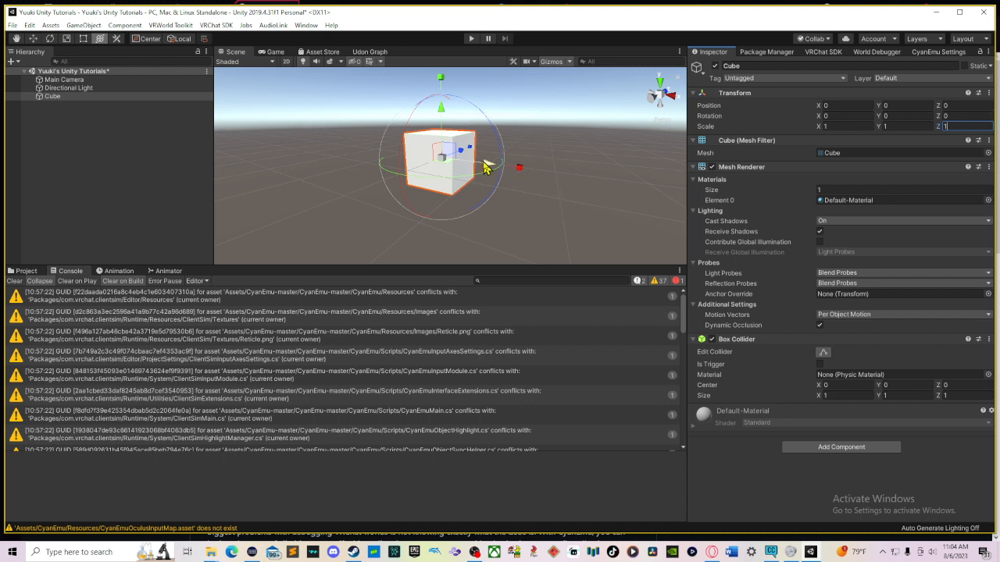
Step: Add a second Box Collider component to the cube
{"action": "scroll", "coordinate": [484, 161], "scroll_direction": "down", "scroll_amount": 7}
{"action": "scroll", "coordinate": [484, 162], "scroll_direction": "up", "scroll_amount": 4}
{"action": "middle_click_drag", "start_coordinate": [486, 162], "coordinate": [500, 207]}
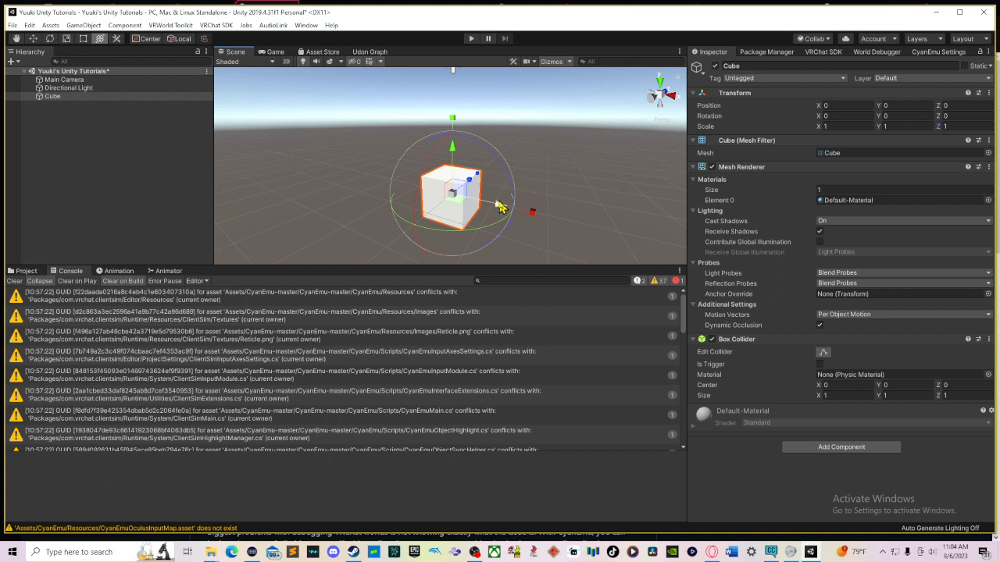
{"action": "right_click_drag", "start_coordinate": [503, 203], "coordinate": [552, 204]}
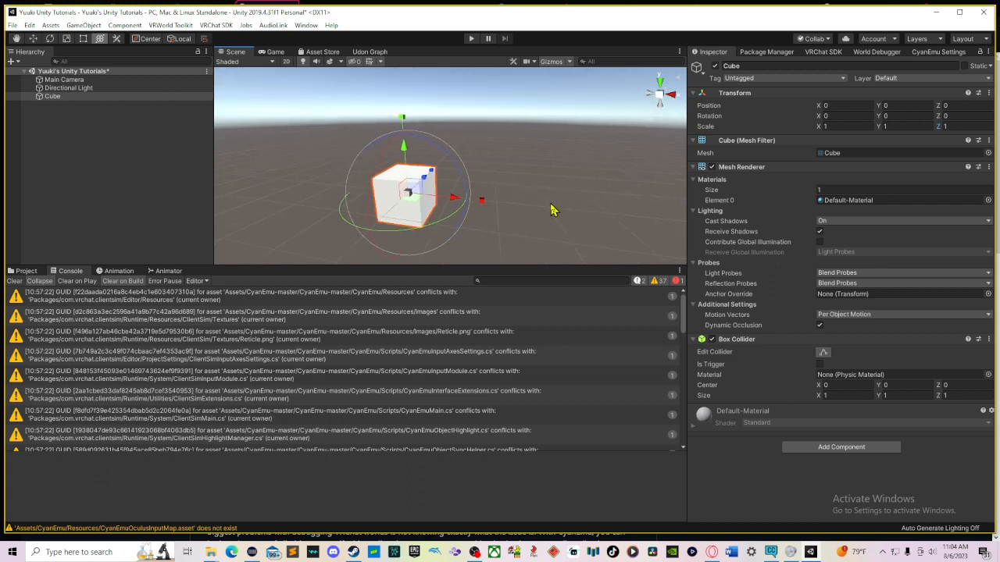
{"action": "middle_click_drag", "start_coordinate": [551, 210], "coordinate": [603, 196]}
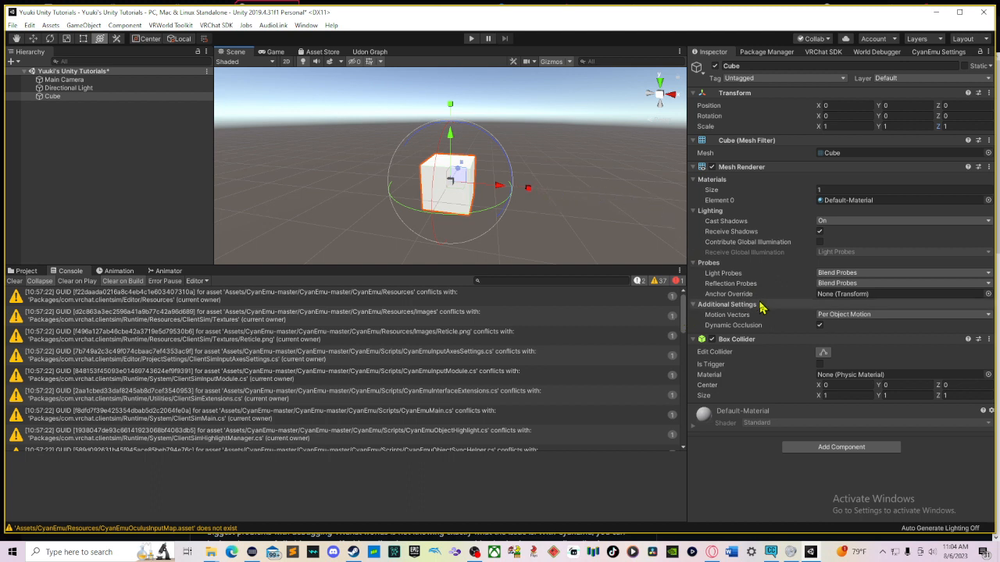
{"action": "left_click", "coordinate": [862, 451]}
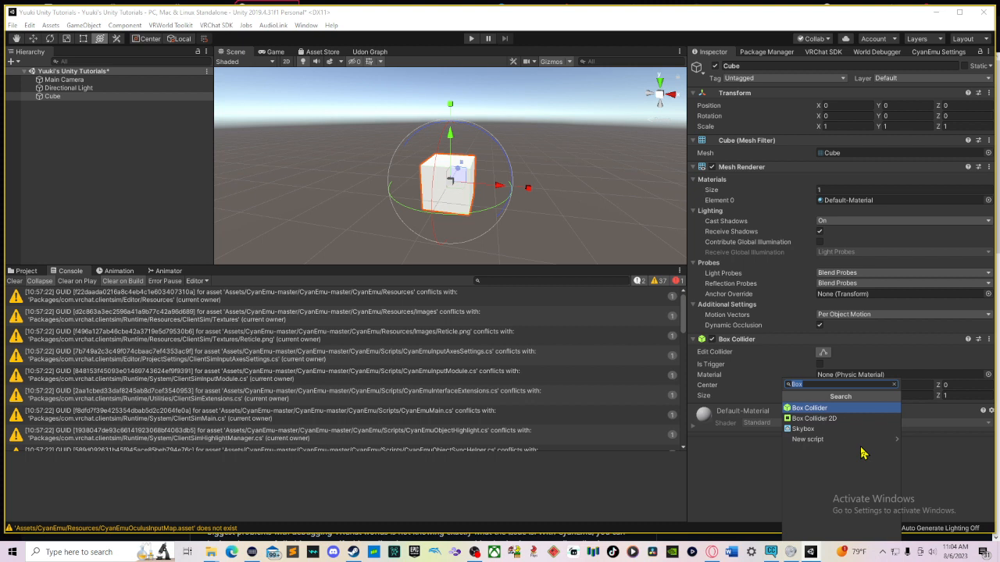
{"action": "key", "text": "Return"}
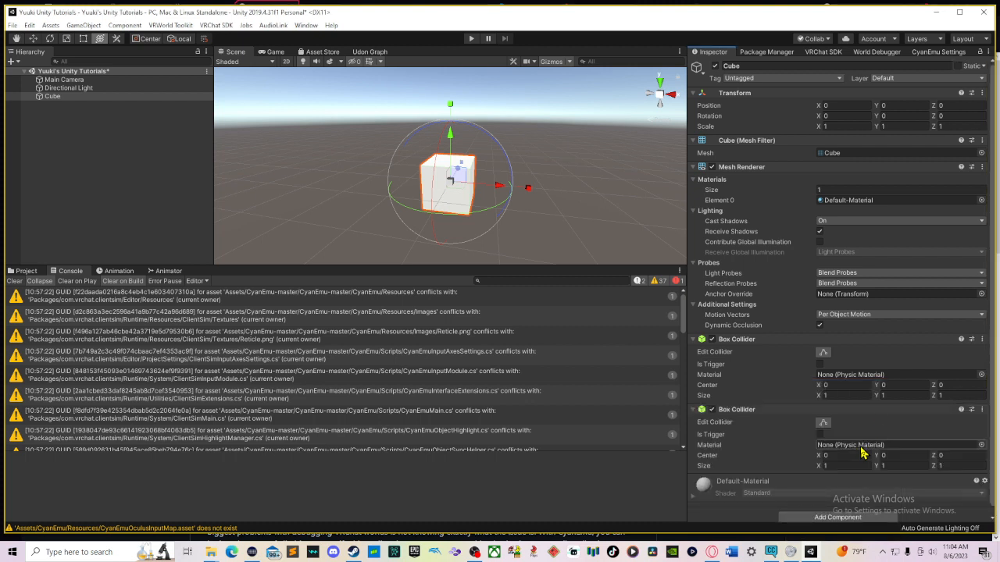
Step: Remove the duplicate Box Collider component from the cube
{"action": "left_click", "coordinate": [984, 412]}
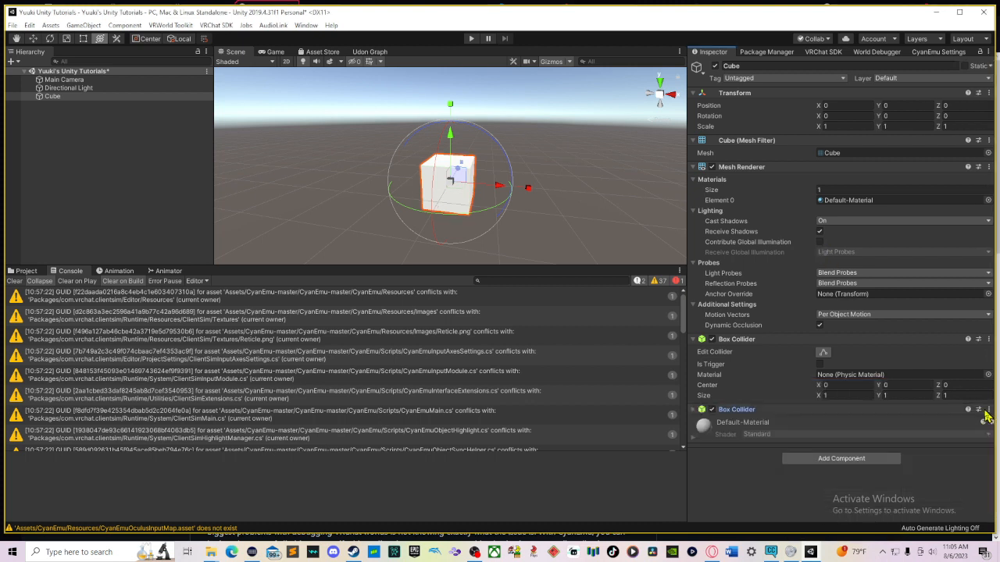
{"action": "left_click", "coordinate": [987, 414]}
{"action": "left_click", "coordinate": [988, 409]}
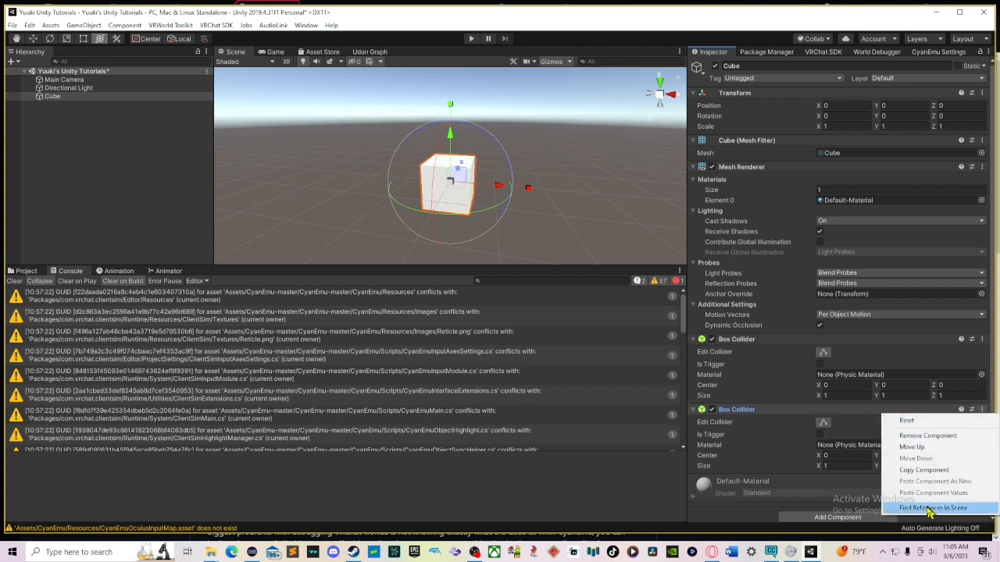
{"action": "left_click", "coordinate": [912, 436]}
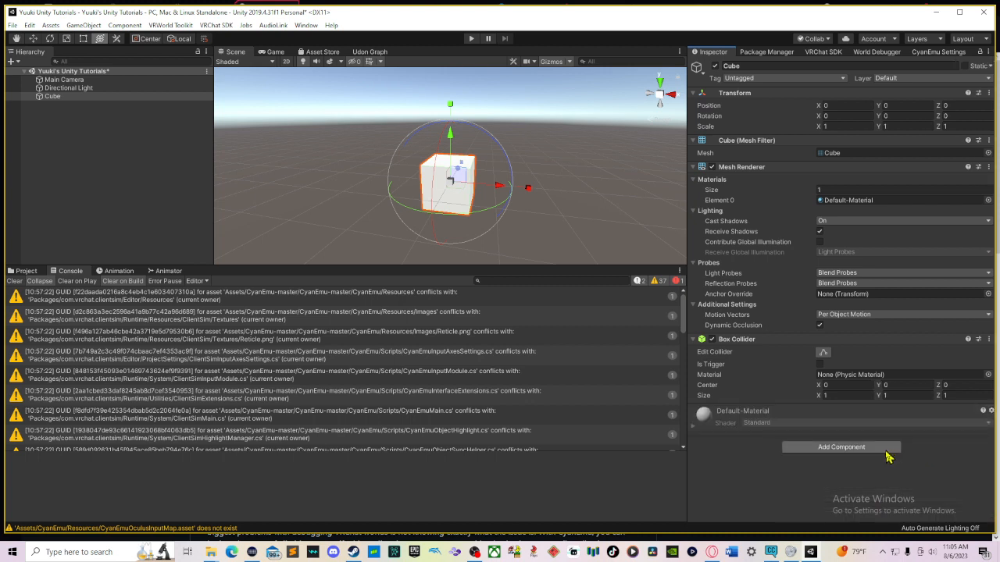
Step: Add a VRC Pickup component to the cube
{"action": "left_click", "coordinate": [886, 451]}
{"action": "type", "text": "VRC"}
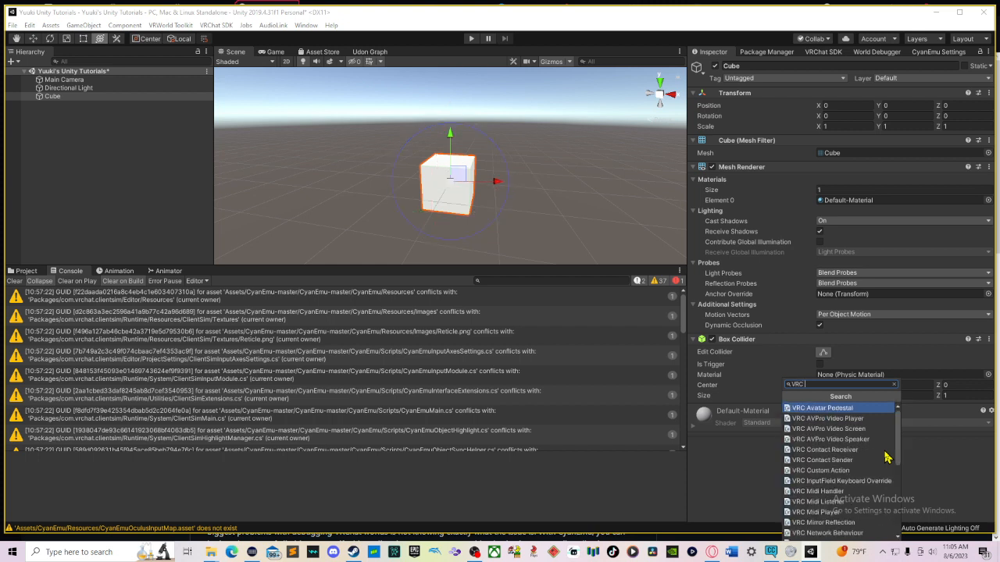
{"action": "type", "text": "Pickup"}
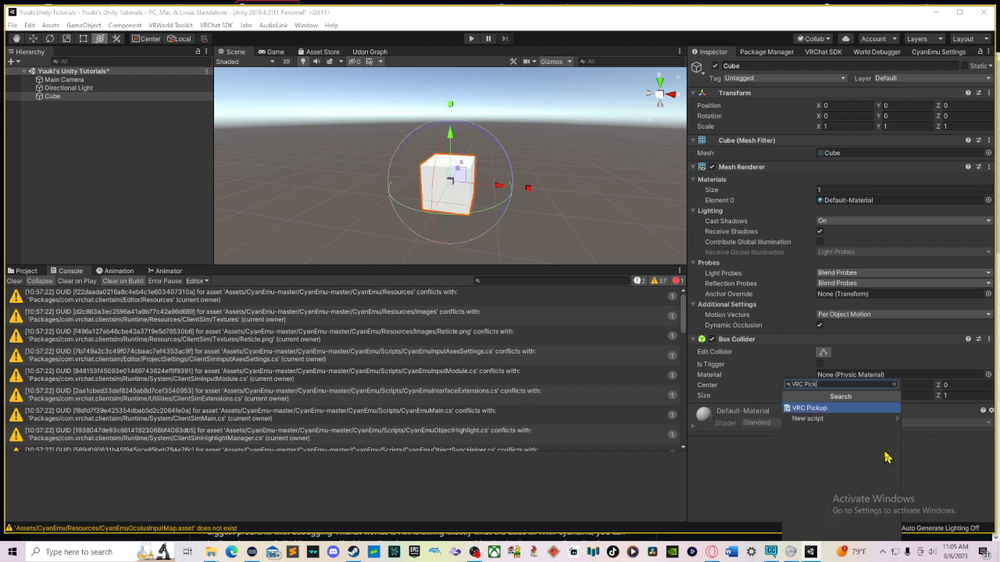
{"action": "key", "text": "Return"}
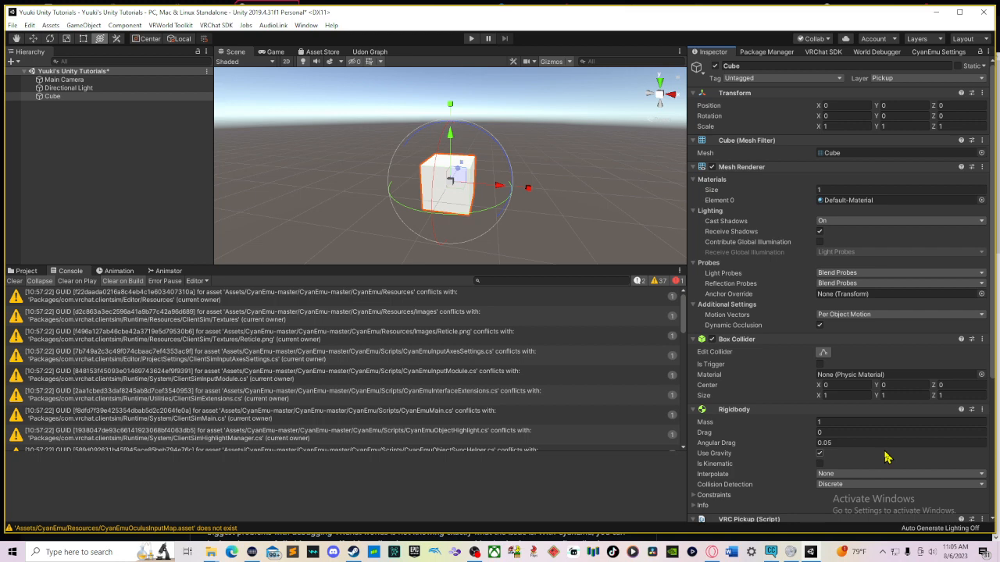
Step: Remove the VRC Pickup and Rigidbody components from the cube
{"action": "scroll", "coordinate": [886, 453], "scroll_direction": "down", "scroll_amount": 5}
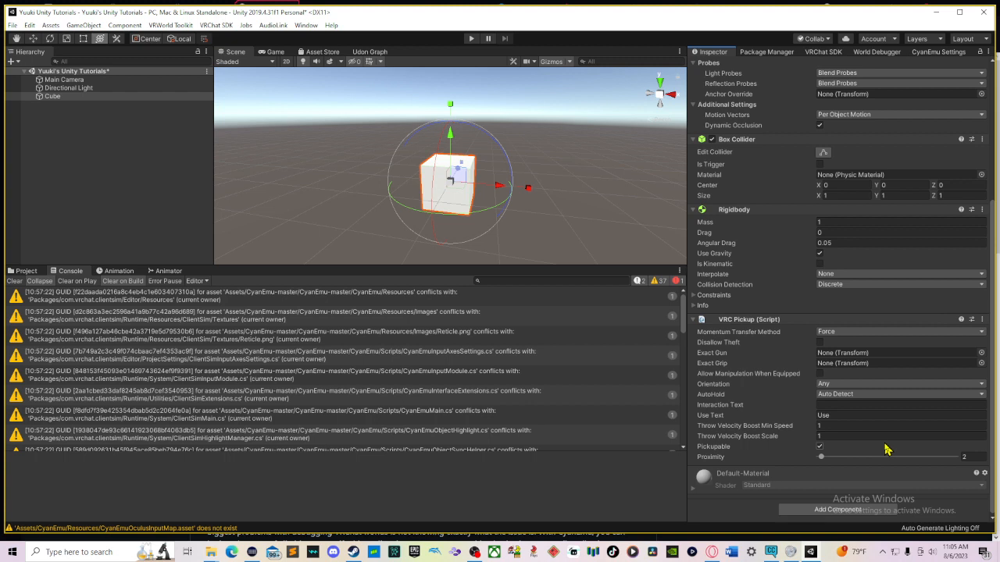
{"action": "left_click", "coordinate": [983, 320]}
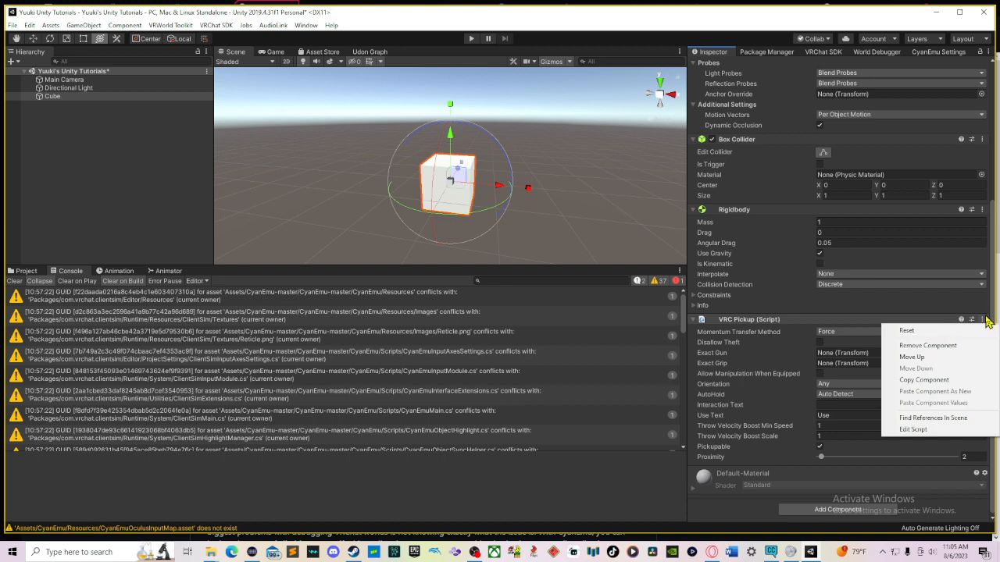
{"action": "left_click", "coordinate": [967, 357]}
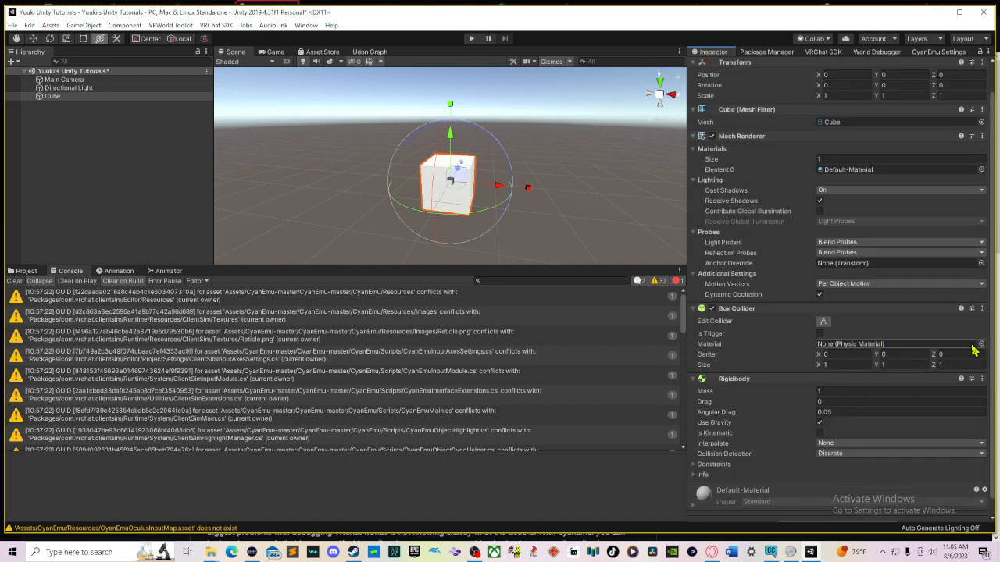
{"action": "left_click", "coordinate": [983, 378]}
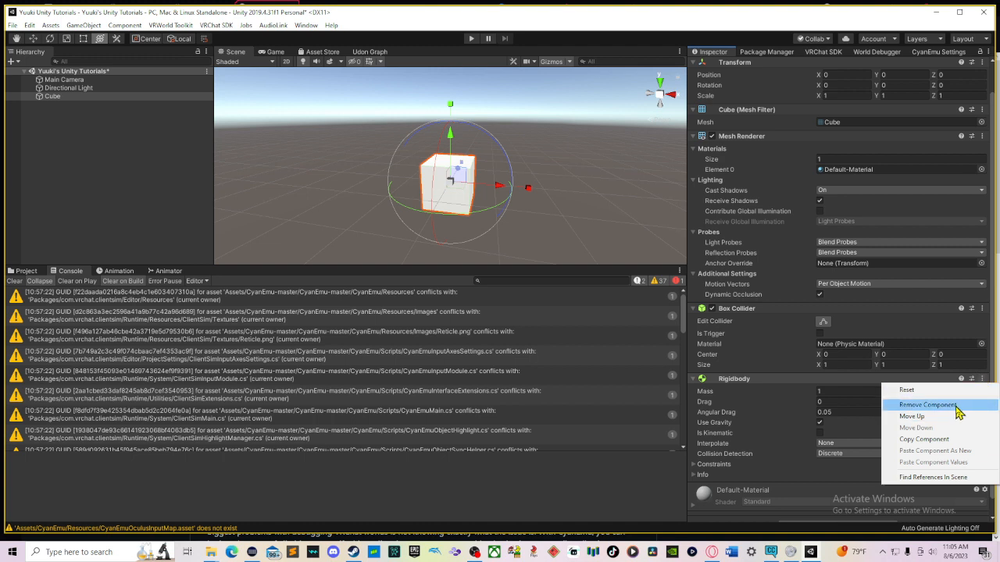
{"action": "left_click", "coordinate": [957, 406]}
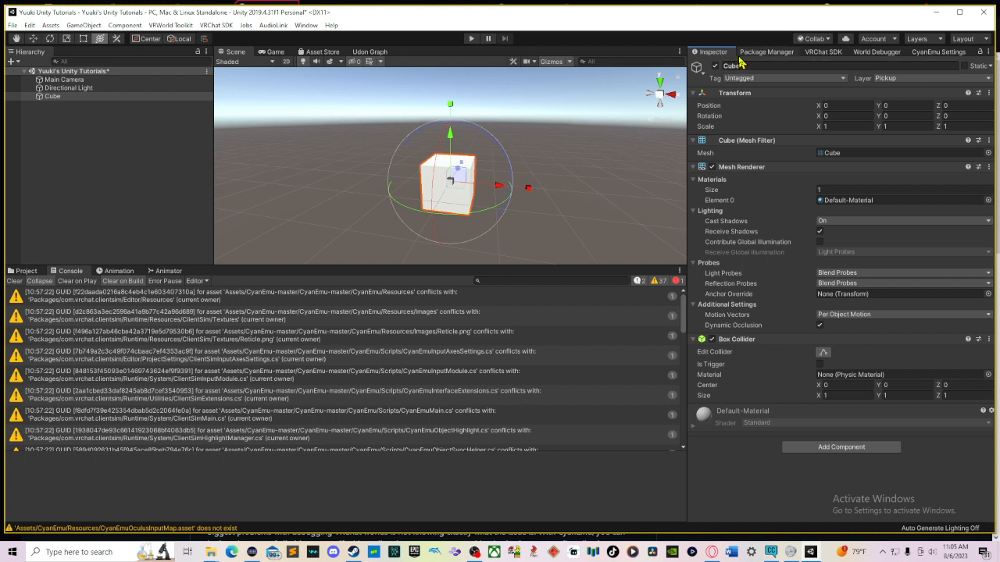
Step: Open the Package Manager, then switch to the Unity Asset Store page in the web browser
{"action": "left_click", "coordinate": [754, 53]}
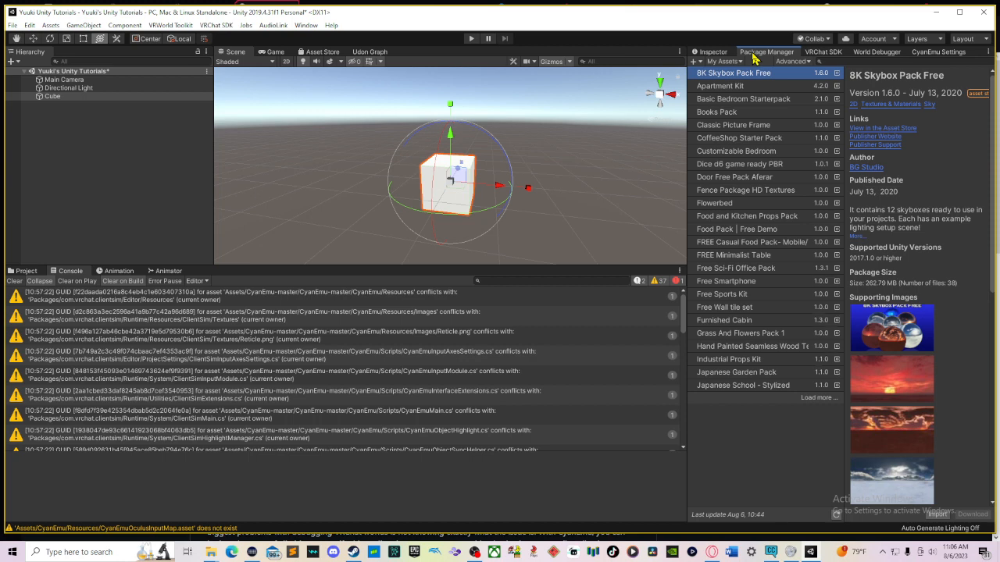
{"action": "left_click", "coordinate": [692, 554]}
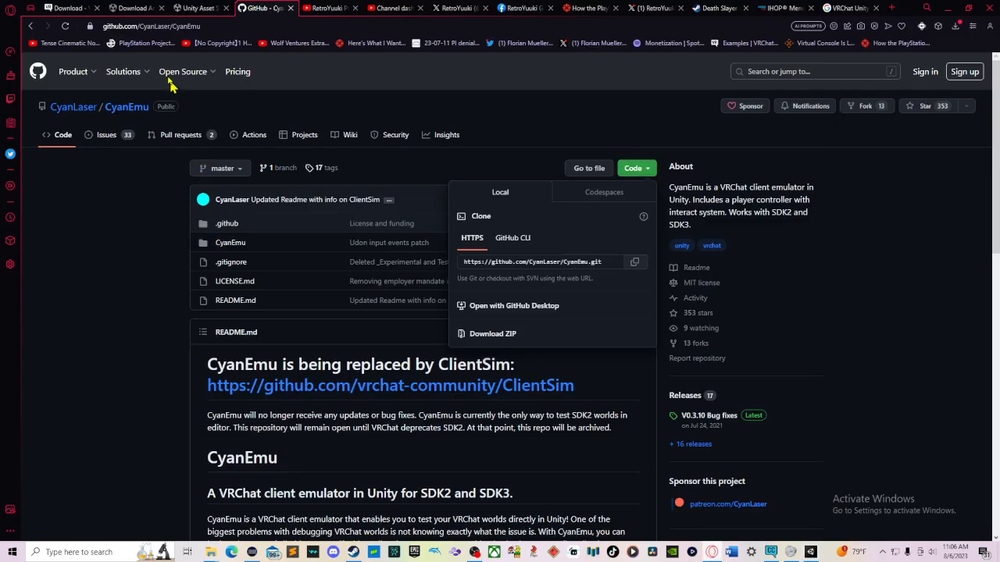
{"action": "left_click", "coordinate": [193, 8]}
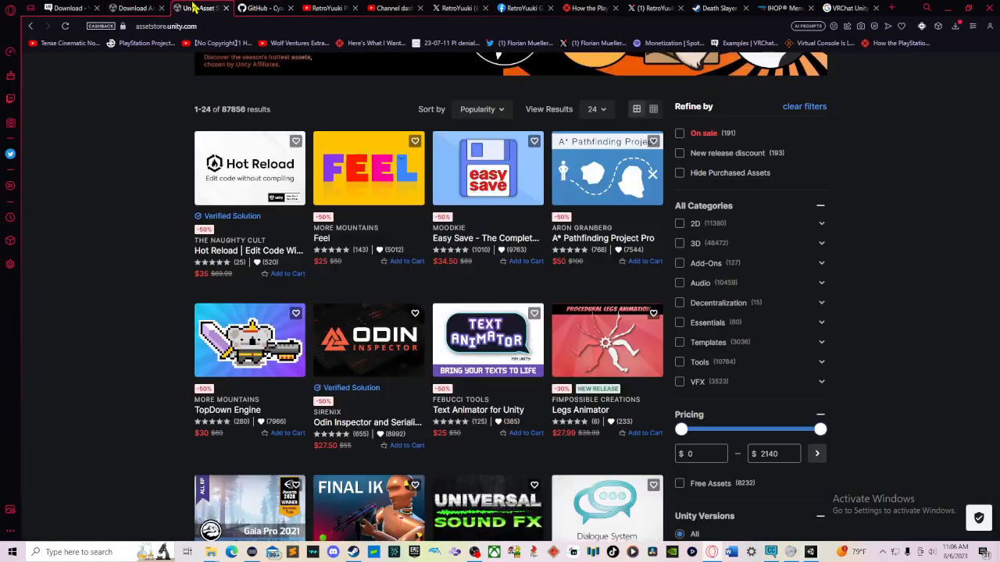
{"action": "scroll", "coordinate": [875, 176], "scroll_direction": "up", "scroll_amount": 3}
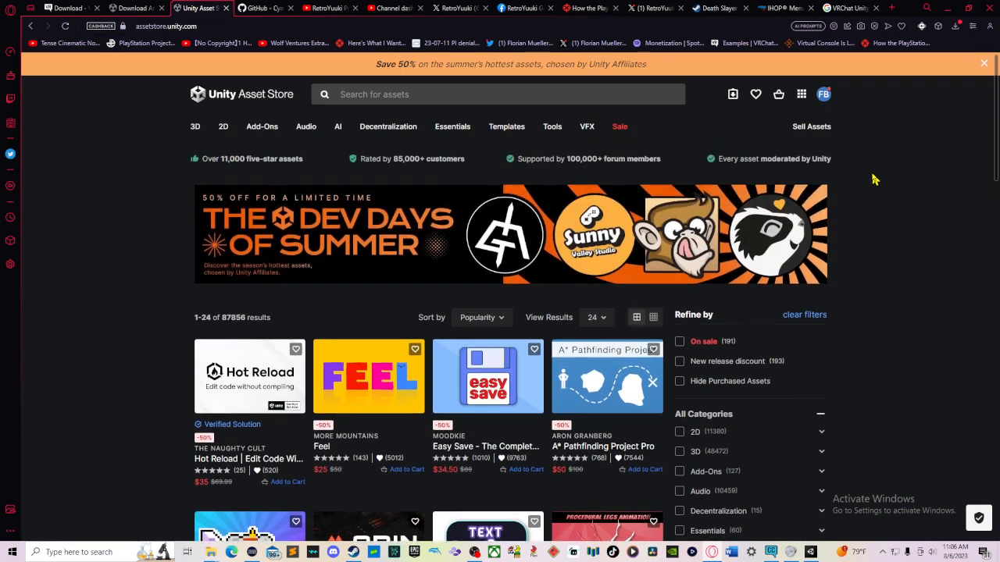
Step: Search the Unity Asset Store for Wood
{"action": "left_click", "coordinate": [594, 91]}
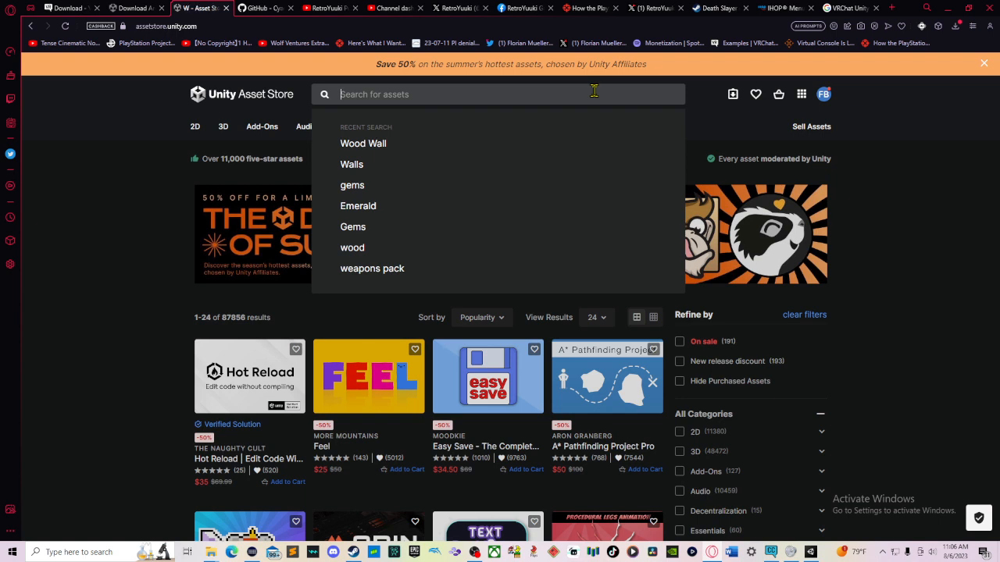
{"action": "type", "text": "Woof"}
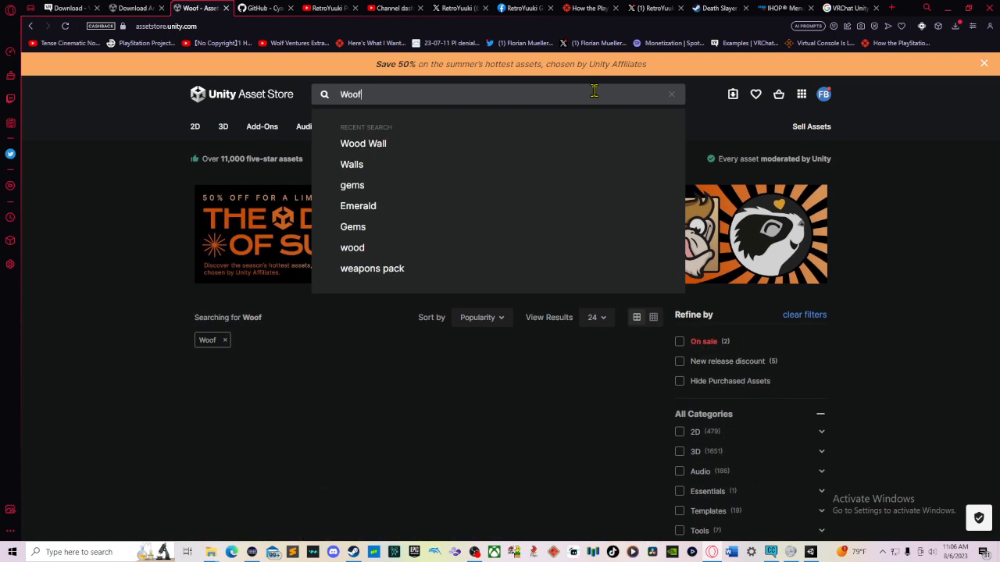
{"action": "type", "text": "s"}
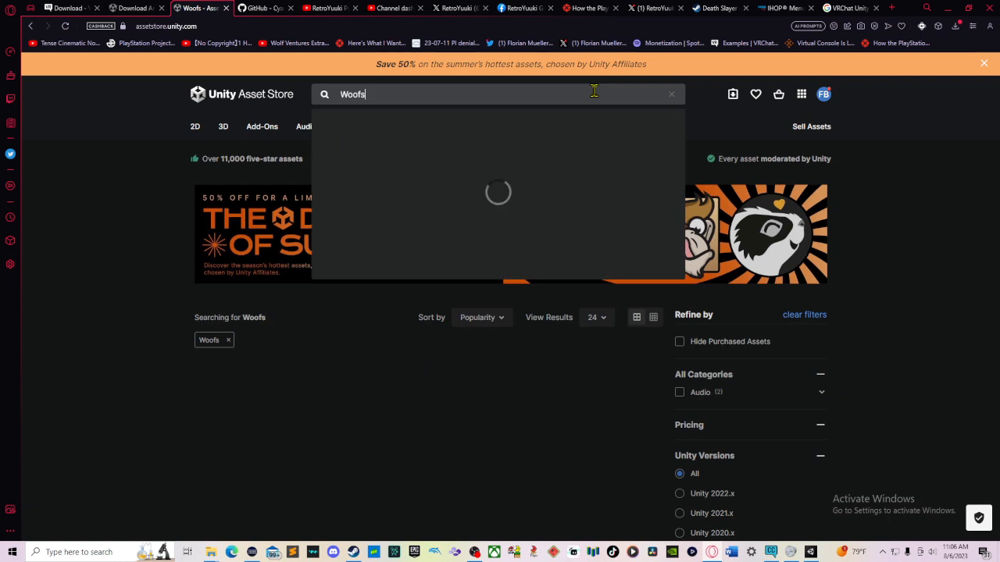
{"action": "key", "text": "BackSpace"}
{"action": "key", "text": "BackSpace"}
{"action": "type", "text": "ds"}
{"action": "key", "text": "BackSpace"}
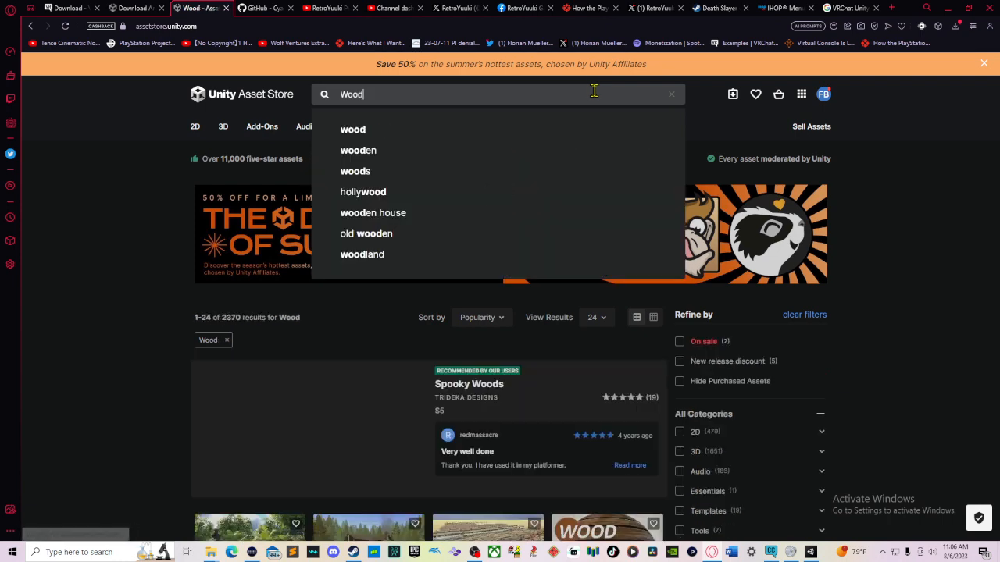
{"action": "key", "text": "Return"}
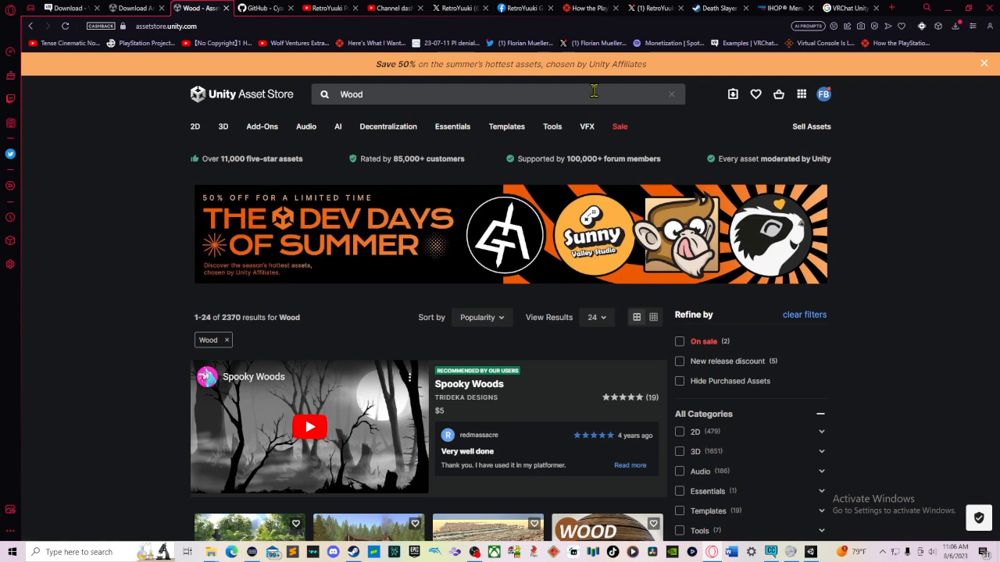
Step: Filter the Wood search results to Free Assets only
{"action": "scroll", "coordinate": [668, 243], "scroll_direction": "down", "scroll_amount": 2}
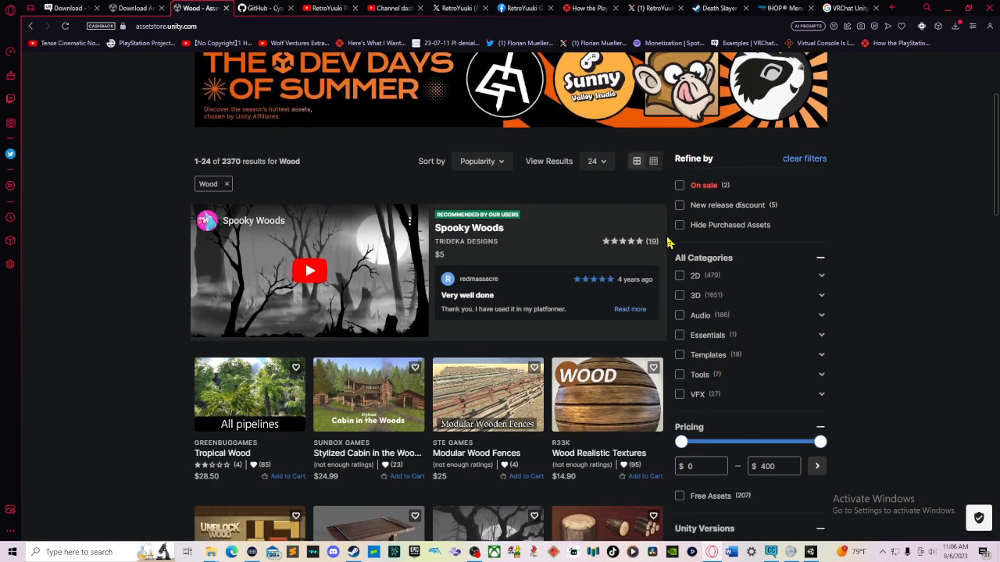
{"action": "scroll", "coordinate": [668, 242], "scroll_direction": "down", "scroll_amount": 2}
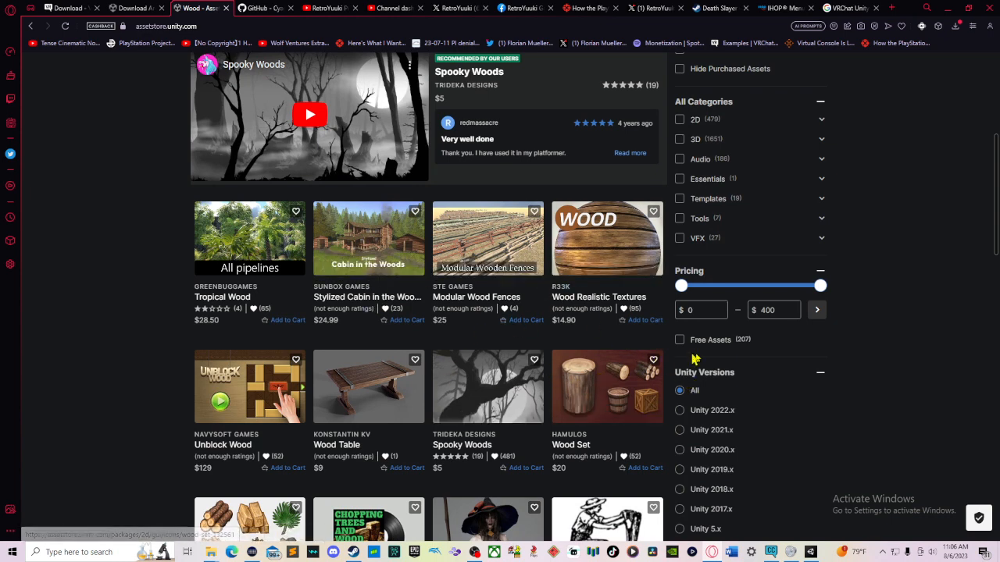
{"action": "left_click", "coordinate": [724, 349]}
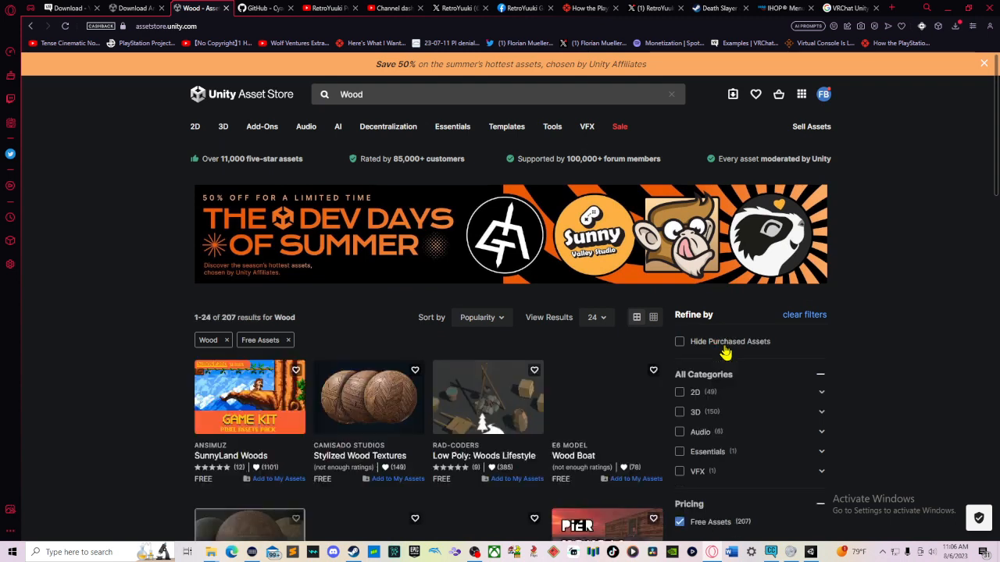
Step: Browse through the free wood asset results
{"action": "scroll", "coordinate": [677, 340], "scroll_direction": "down", "scroll_amount": 1}
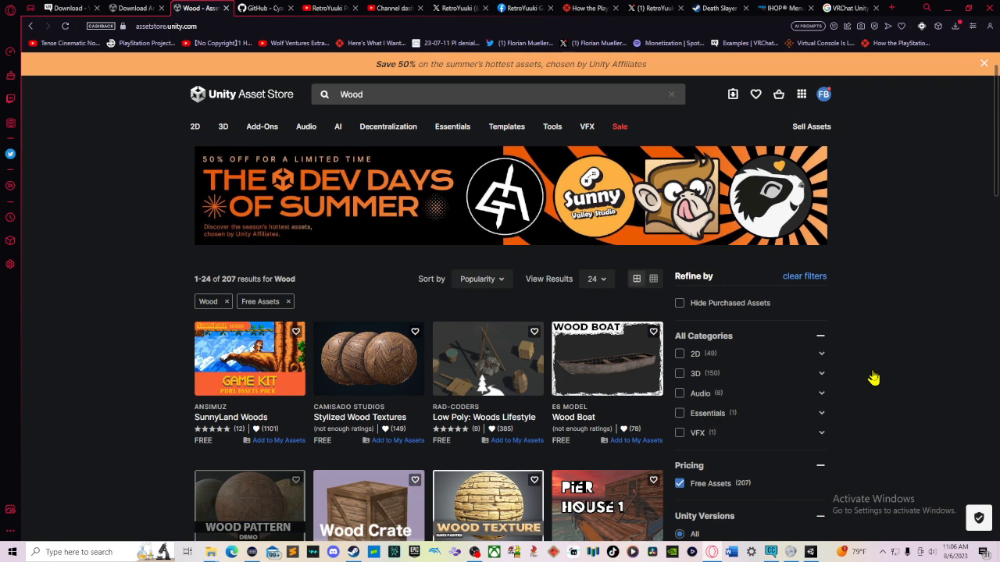
{"action": "scroll", "coordinate": [873, 379], "scroll_direction": "down", "scroll_amount": 3}
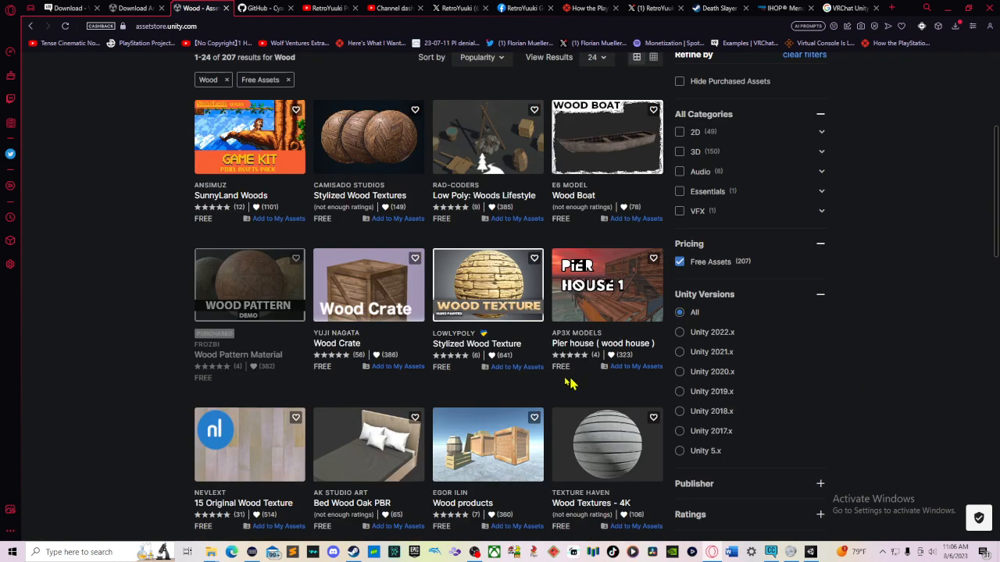
{"action": "scroll", "coordinate": [547, 380], "scroll_direction": "down", "scroll_amount": 2}
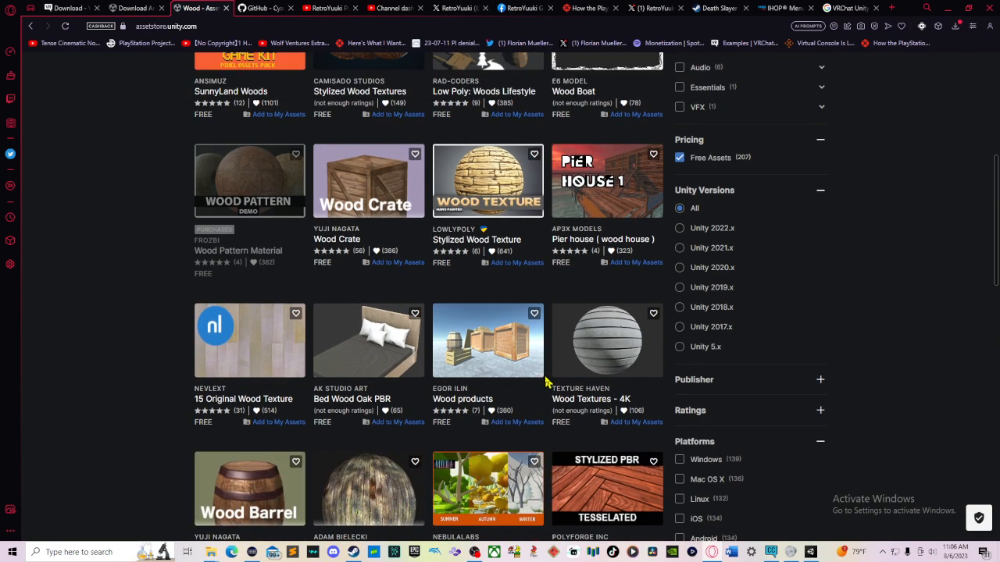
{"action": "scroll", "coordinate": [546, 381], "scroll_direction": "down", "scroll_amount": 2}
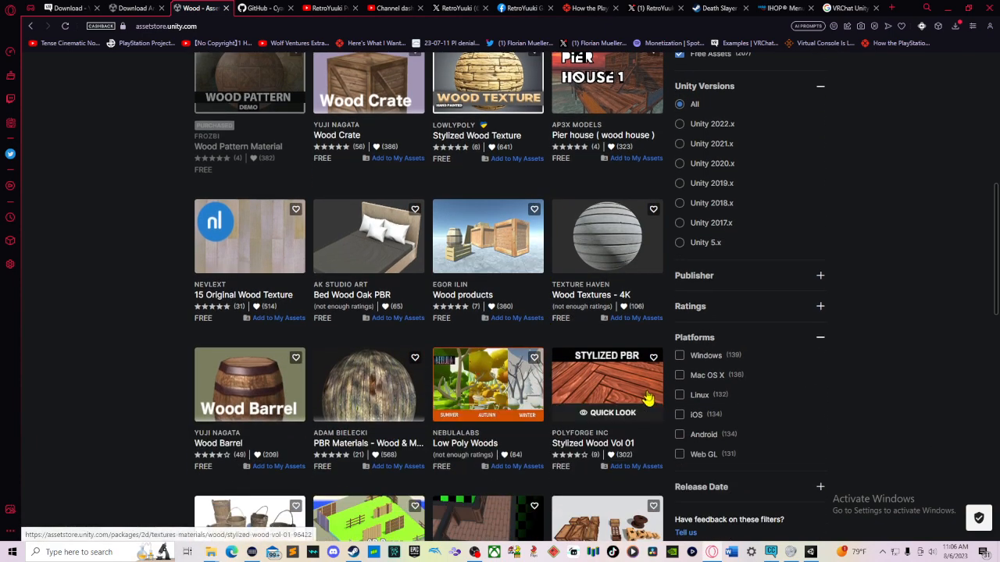
{"action": "scroll", "coordinate": [567, 356], "scroll_direction": "down", "scroll_amount": 2}
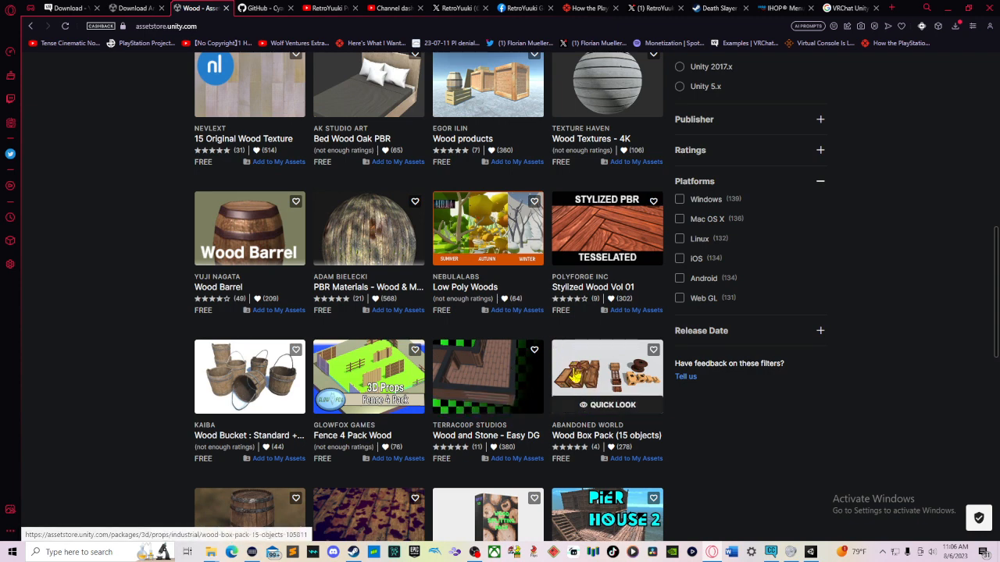
{"action": "scroll", "coordinate": [580, 362], "scroll_direction": "up", "scroll_amount": 1}
{"action": "scroll", "coordinate": [580, 362], "scroll_direction": "up", "scroll_amount": 1}
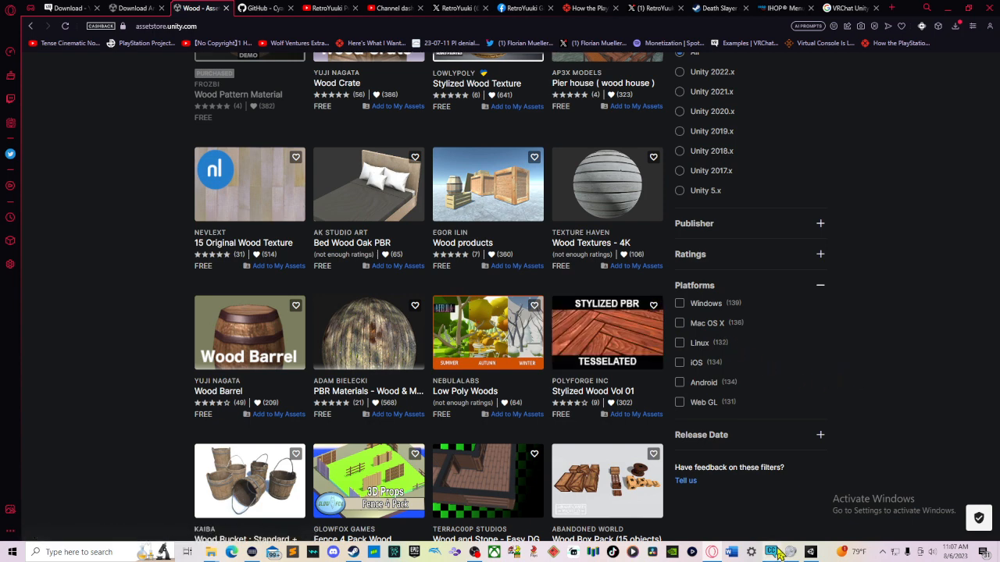
Step: Return to Unity and view the VRChat SDK and World Debugger panels
{"action": "left_click", "coordinate": [808, 554]}
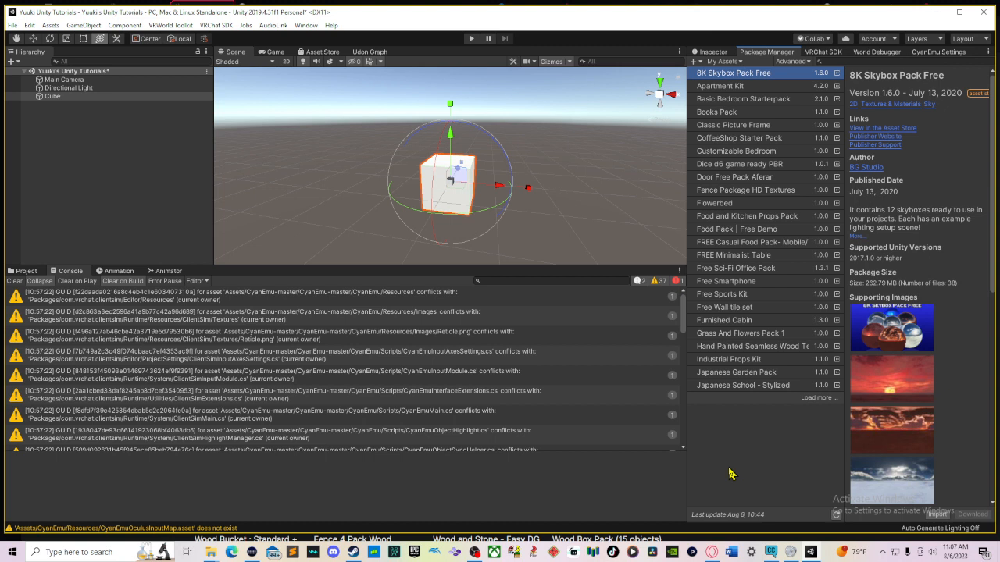
{"action": "left_click", "coordinate": [824, 52]}
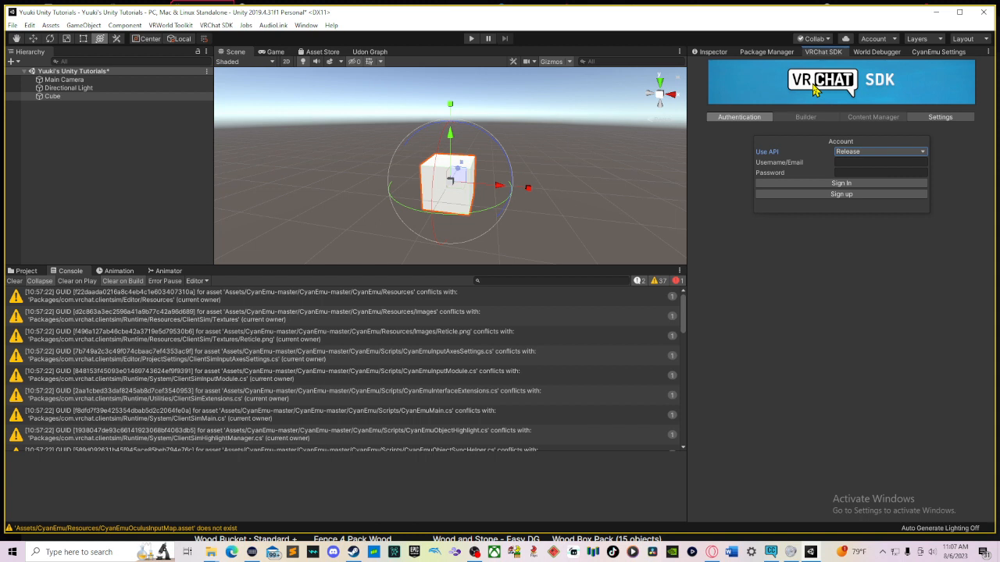
{"action": "left_click", "coordinate": [870, 52]}
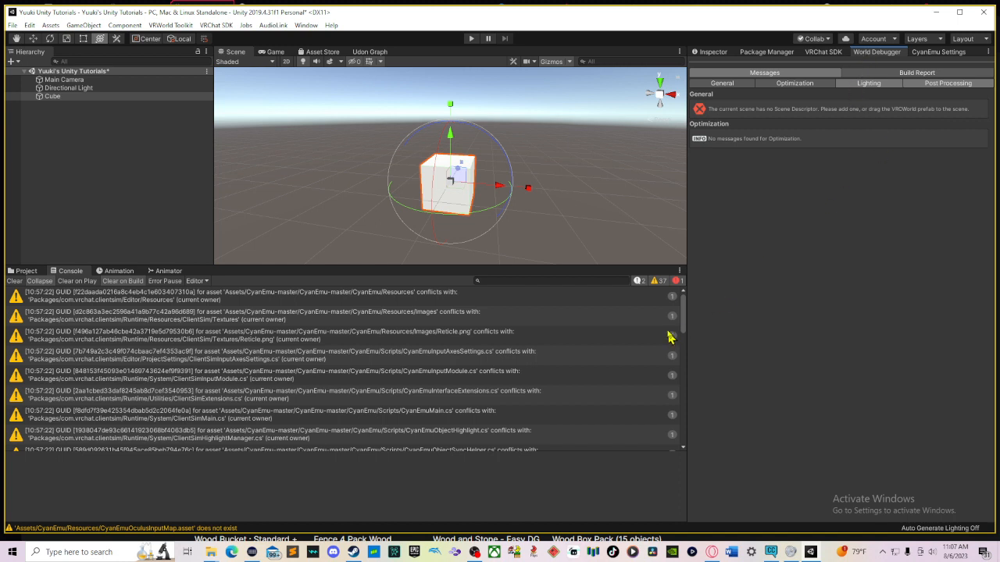
Step: Search the whole project for VRCWorld and place the VRCWorld prefab into the scene
{"action": "left_click", "coordinate": [33, 272]}
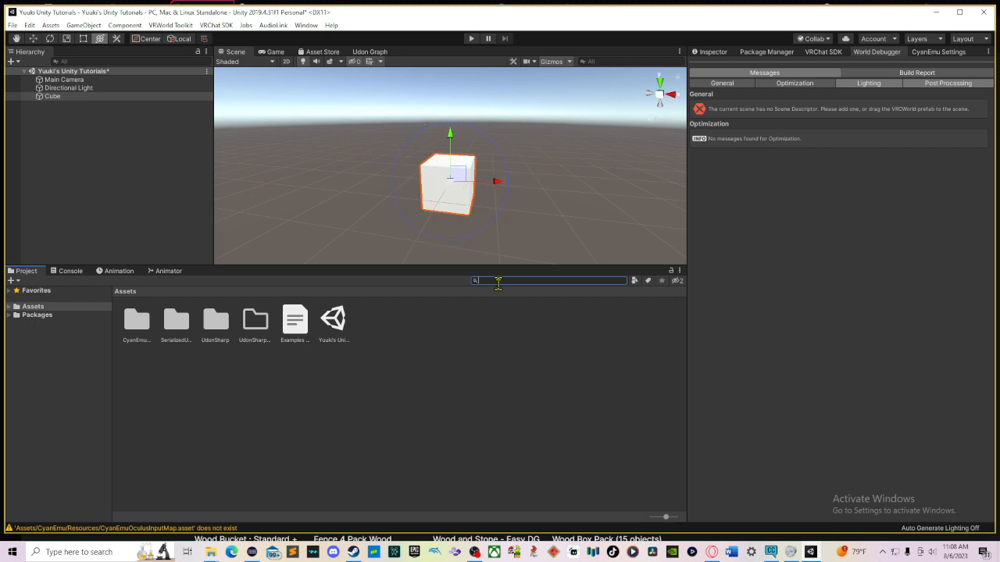
{"action": "type", "text": "C"}
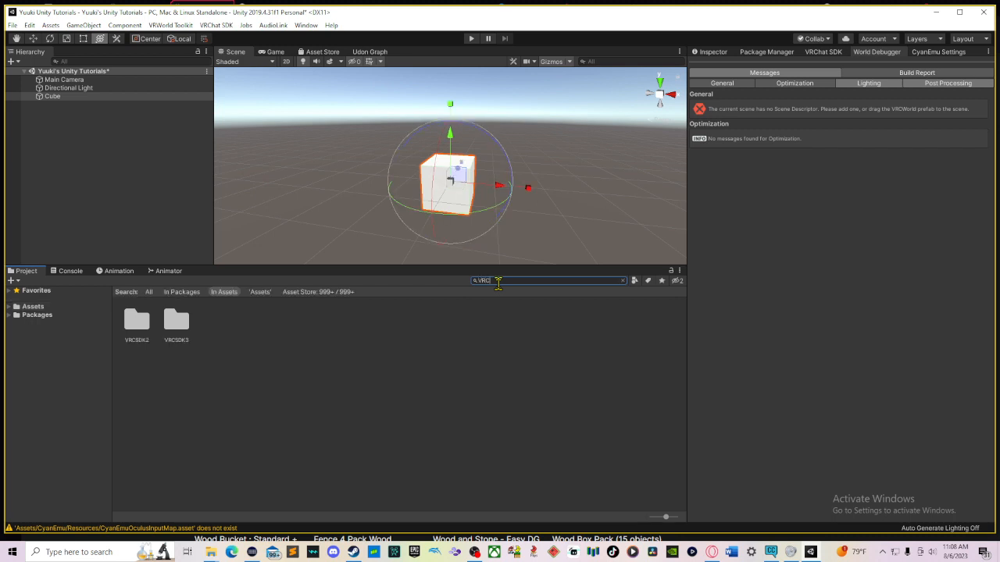
{"action": "type", "text": "World"}
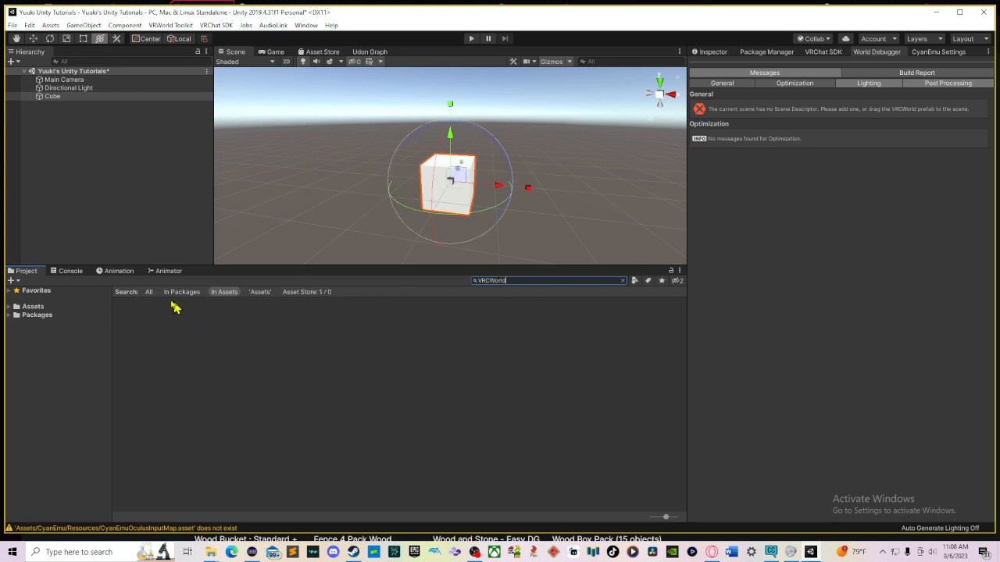
{"action": "left_click", "coordinate": [152, 295]}
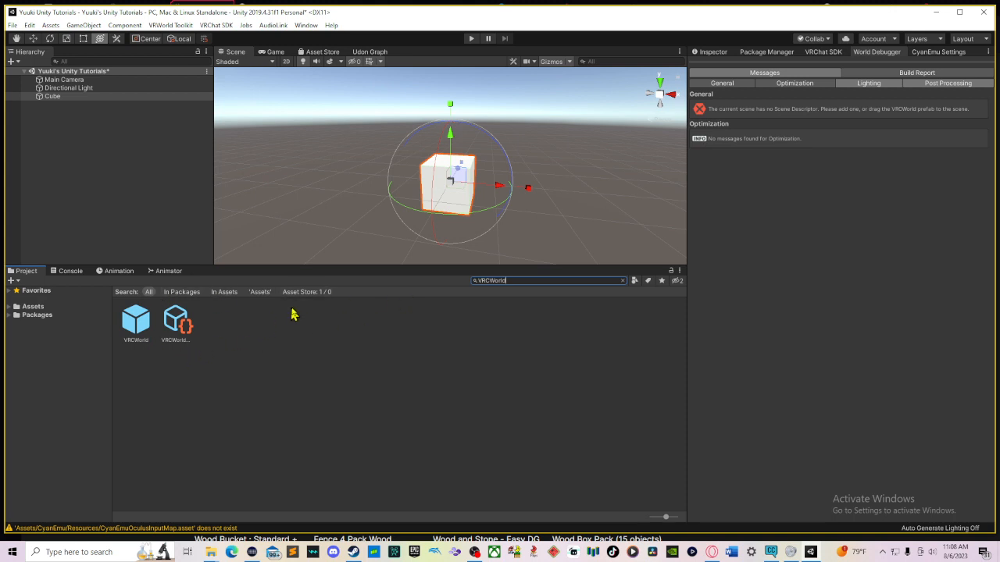
{"action": "left_click", "coordinate": [141, 331]}
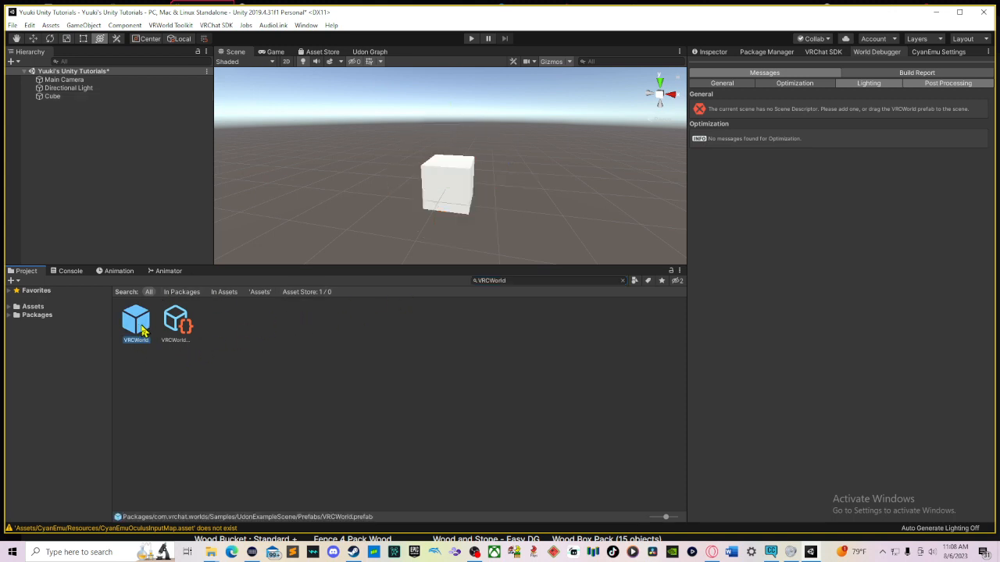
{"action": "left_click_drag", "start_coordinate": [142, 330], "coordinate": [433, 158]}
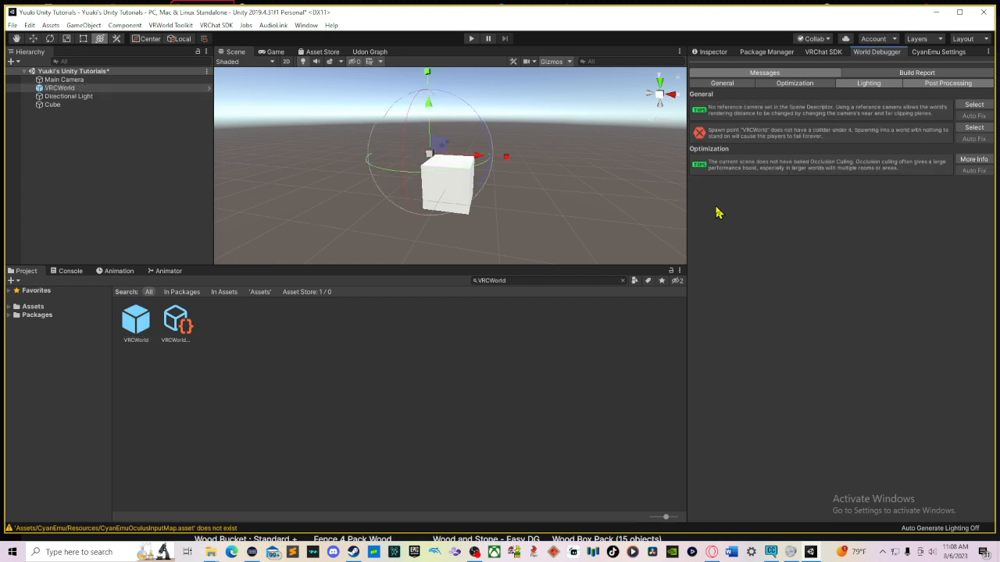
Step: Select VRCWorld and reset its position to X 0, Y 0, Z 0
{"action": "scroll", "coordinate": [481, 139], "scroll_direction": "up", "scroll_amount": 2}
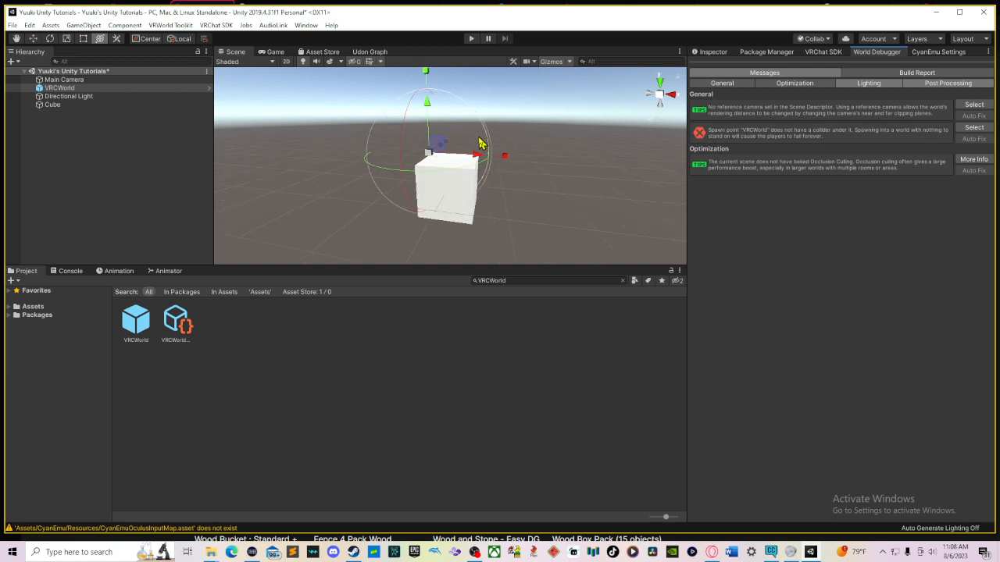
{"action": "scroll", "coordinate": [480, 143], "scroll_direction": "up", "scroll_amount": 4}
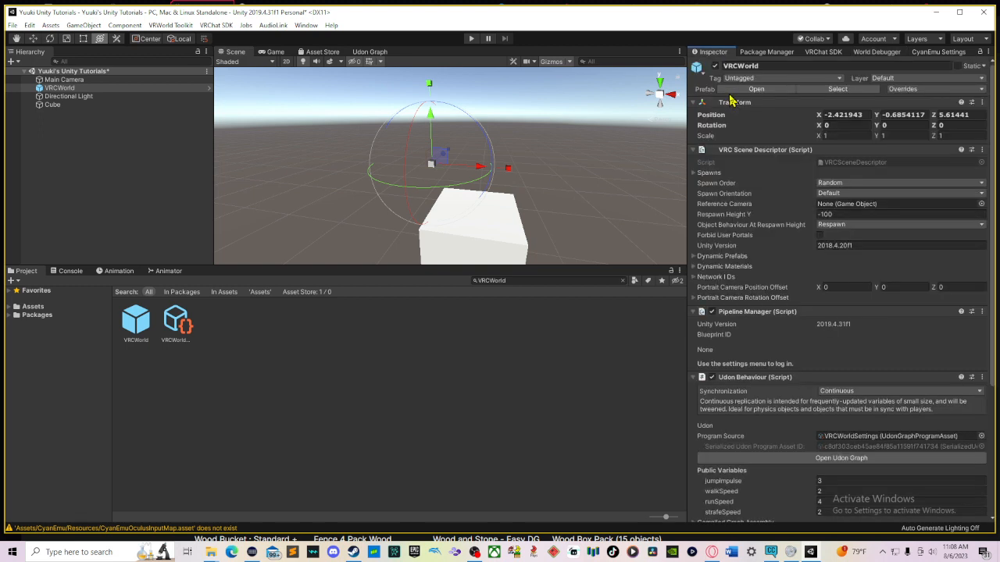
{"action": "left_click", "coordinate": [849, 115]}
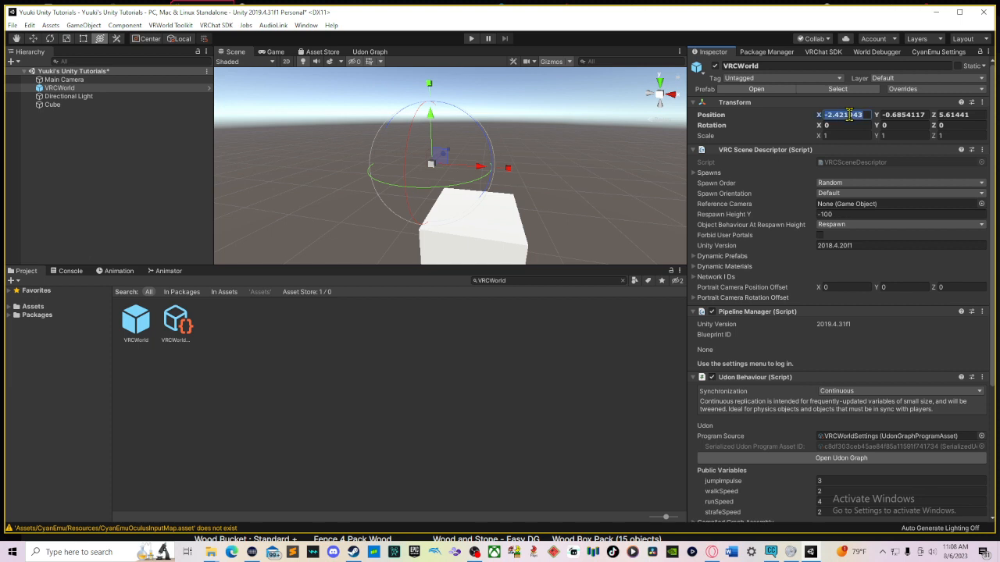
{"action": "type", "text": "0"}
{"action": "left_click", "coordinate": [902, 115]}
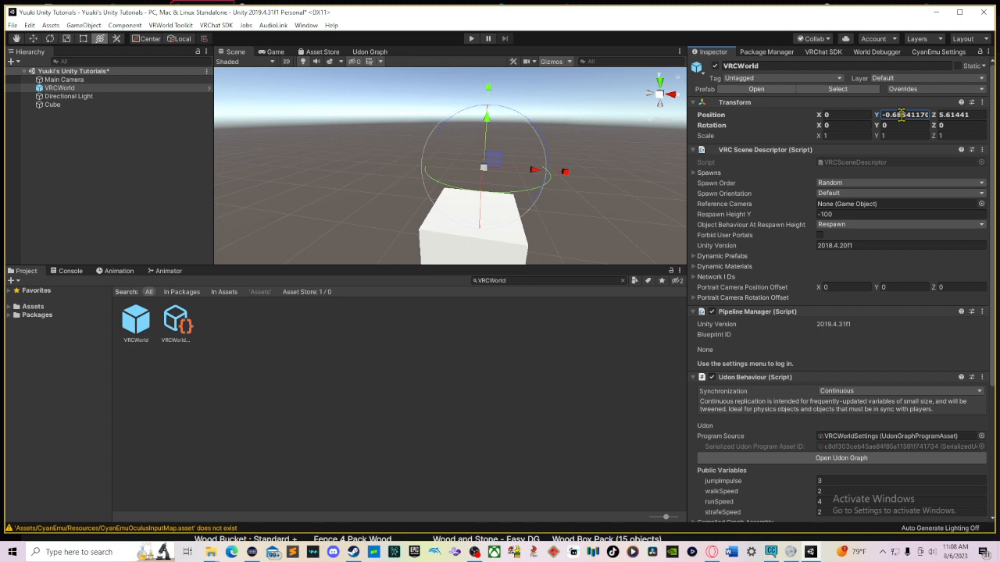
{"action": "type", "text": "0"}
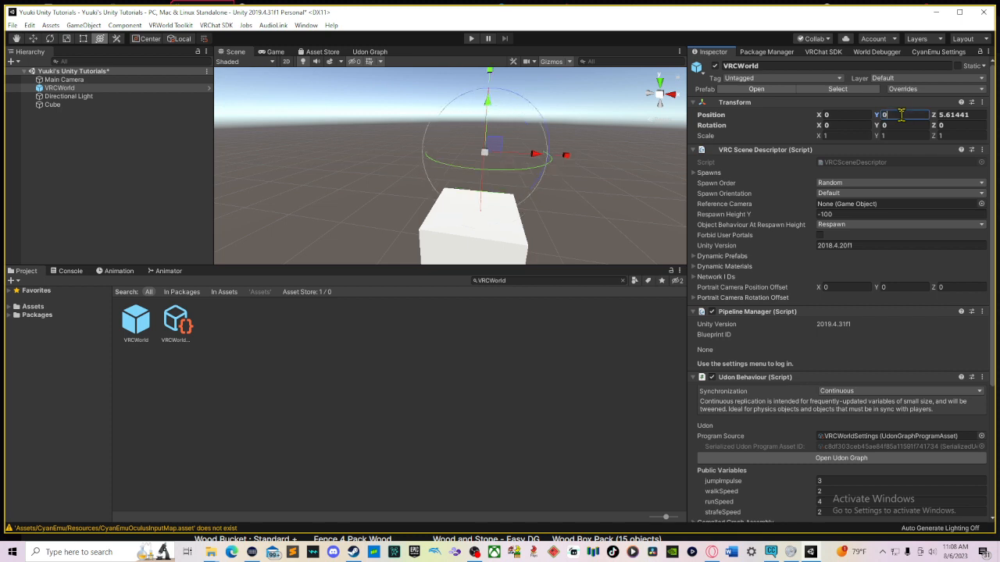
{"action": "left_click", "coordinate": [942, 115]}
{"action": "type", "text": "0"}
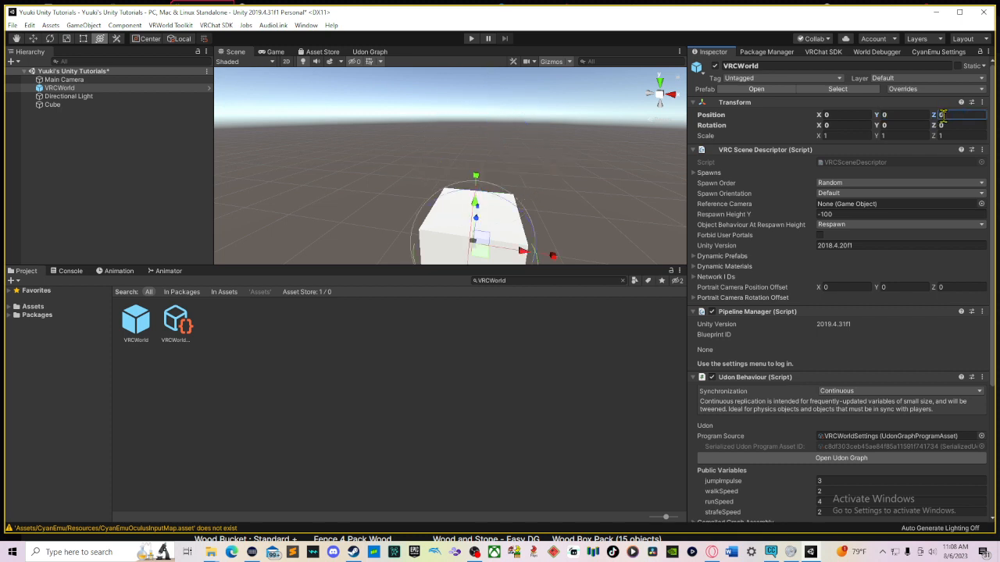
Step: Raise the VRCWorld spawn point along the Y axis to about 0.69
{"action": "middle_click_drag", "start_coordinate": [635, 199], "coordinate": [551, 141]}
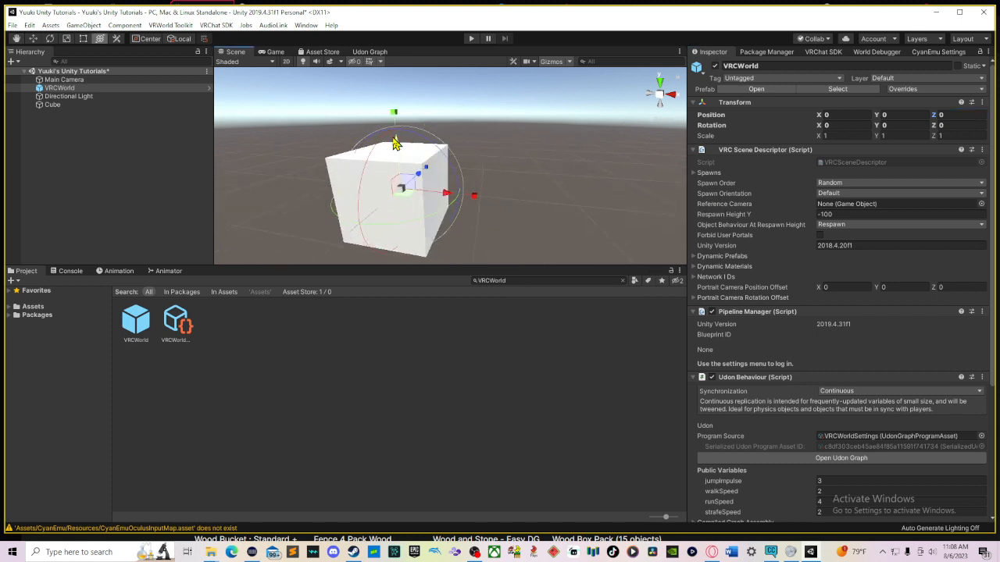
{"action": "left_click_drag", "start_coordinate": [397, 148], "coordinate": [402, 105]}
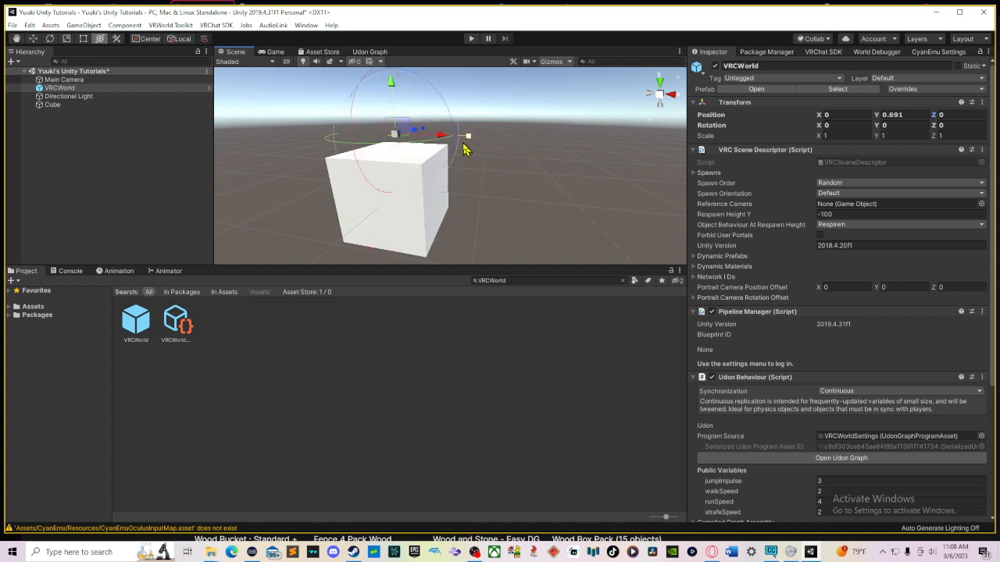
{"action": "middle_click_drag", "start_coordinate": [467, 148], "coordinate": [506, 187]}
{"action": "right_click_drag", "start_coordinate": [468, 187], "coordinate": [504, 195]}
{"action": "middle_click_drag", "start_coordinate": [504, 195], "coordinate": [544, 199]}
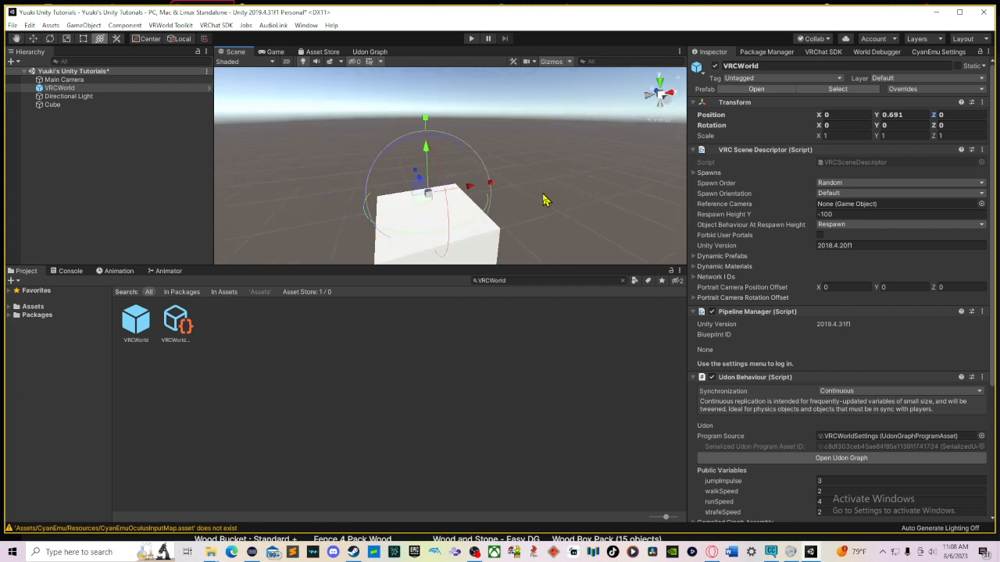
Step: Save the scene and review the components on the VRCWorld object
{"action": "key", "text": "ctrl+s"}
{"action": "scroll", "coordinate": [820, 282], "scroll_direction": "down", "scroll_amount": 3}
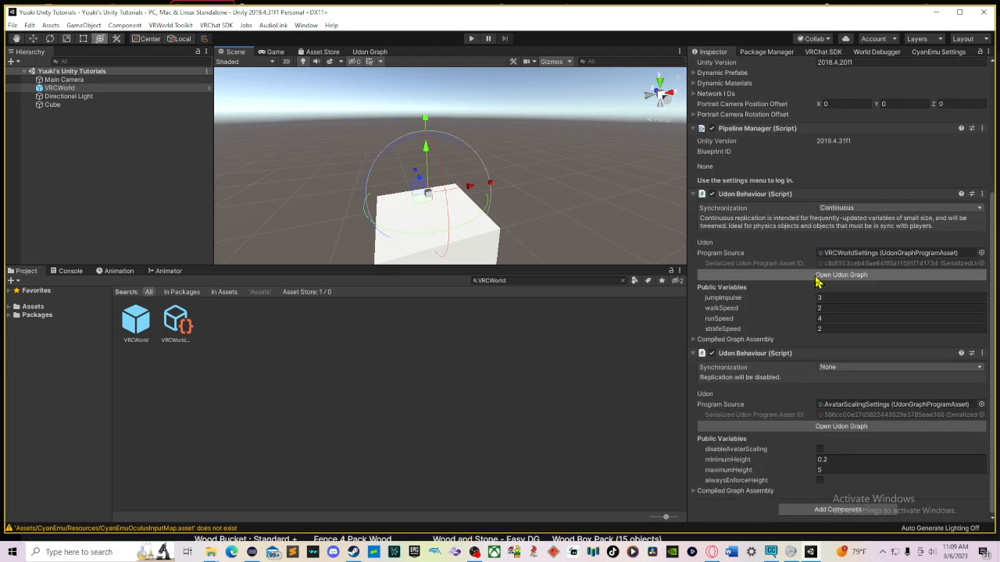
{"action": "scroll", "coordinate": [820, 282], "scroll_direction": "up", "scroll_amount": 1}
{"action": "scroll", "coordinate": [820, 282], "scroll_direction": "up", "scroll_amount": 3}
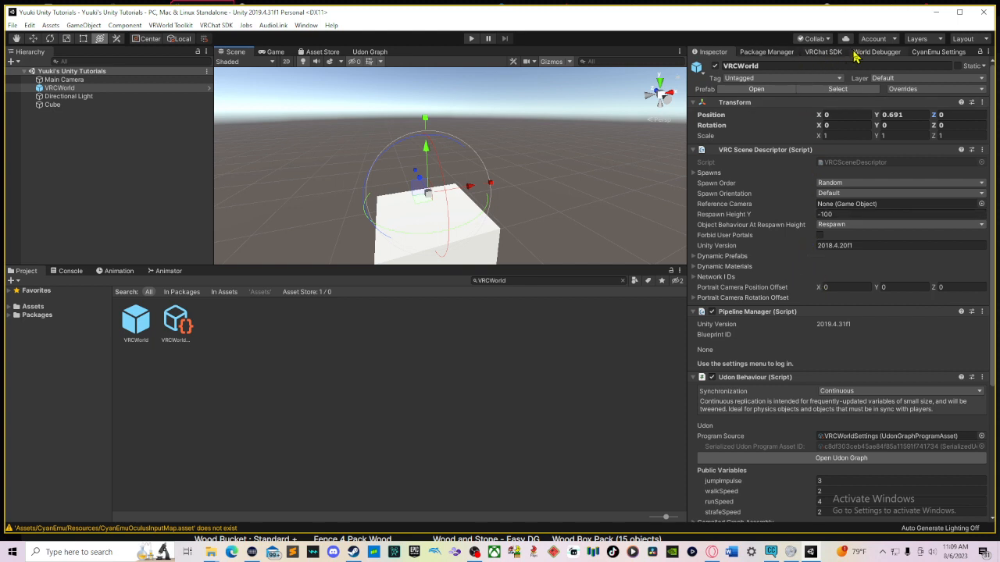
Step: Check the VRChat SDK account panel and the World Debugger messages
{"action": "left_click", "coordinate": [828, 52]}
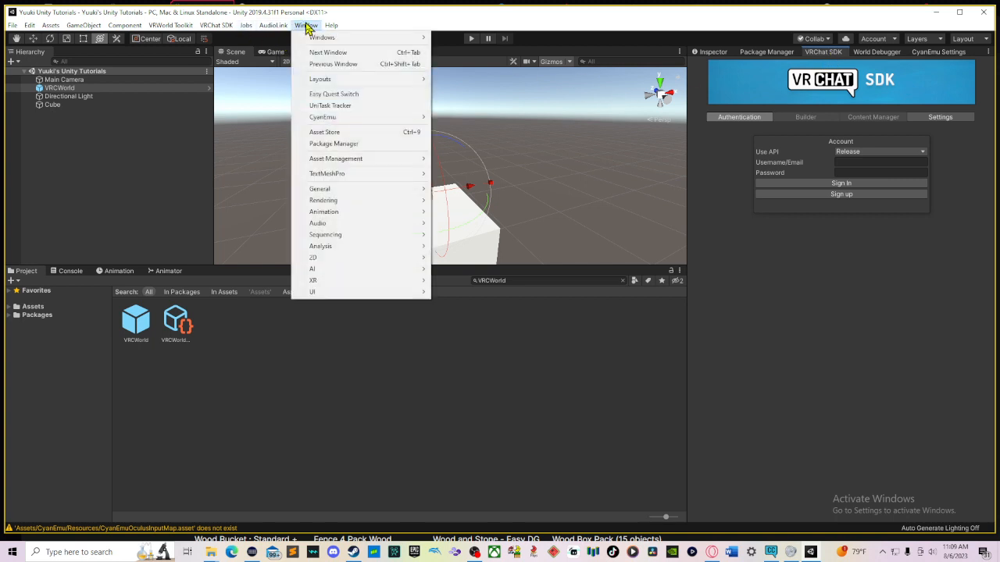
{"action": "mouse_move", "coordinate": [319, 39]}
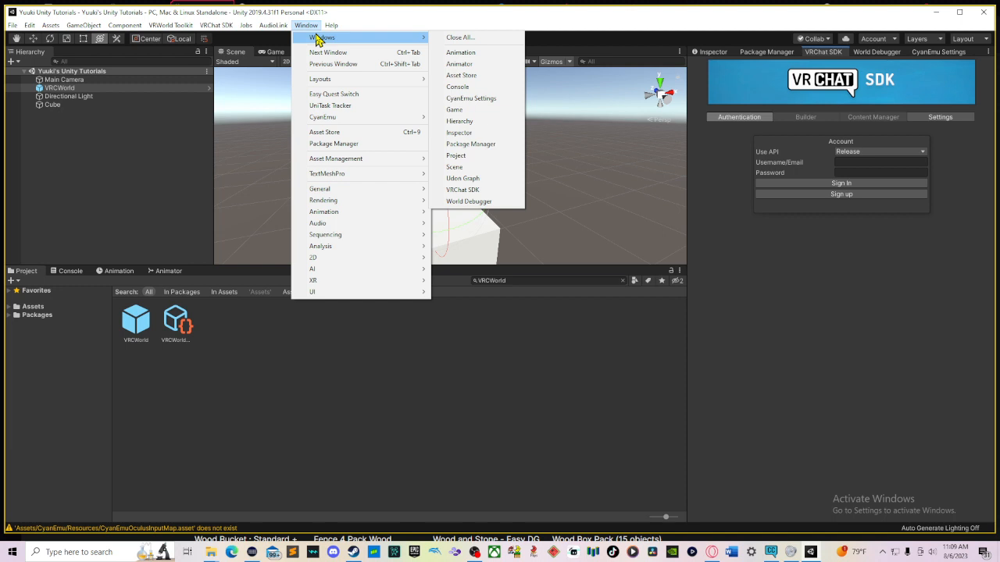
{"action": "left_click", "coordinate": [919, 298]}
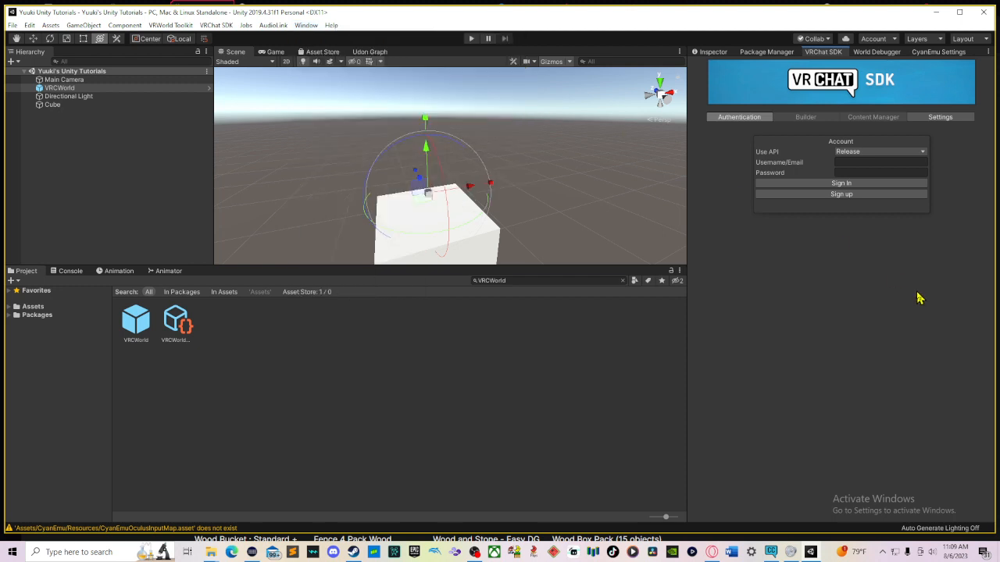
{"action": "left_click", "coordinate": [847, 163]}
{"action": "left_click", "coordinate": [881, 52]}
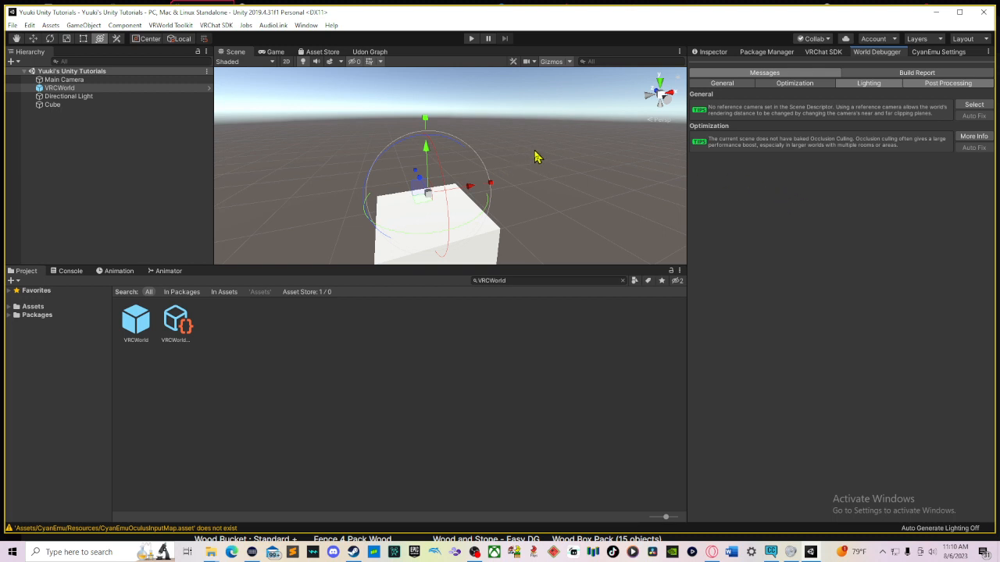
Step: Enter Play mode to try the world in the CyanEmu client simulator, open its settings, then stop playing
{"action": "left_click", "coordinate": [467, 41]}
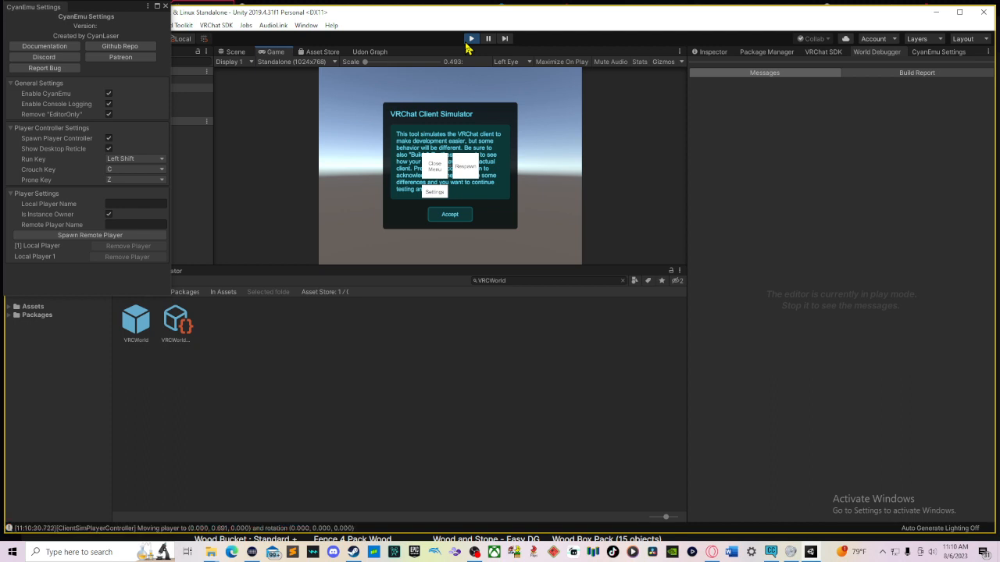
{"action": "left_click", "coordinate": [439, 175]}
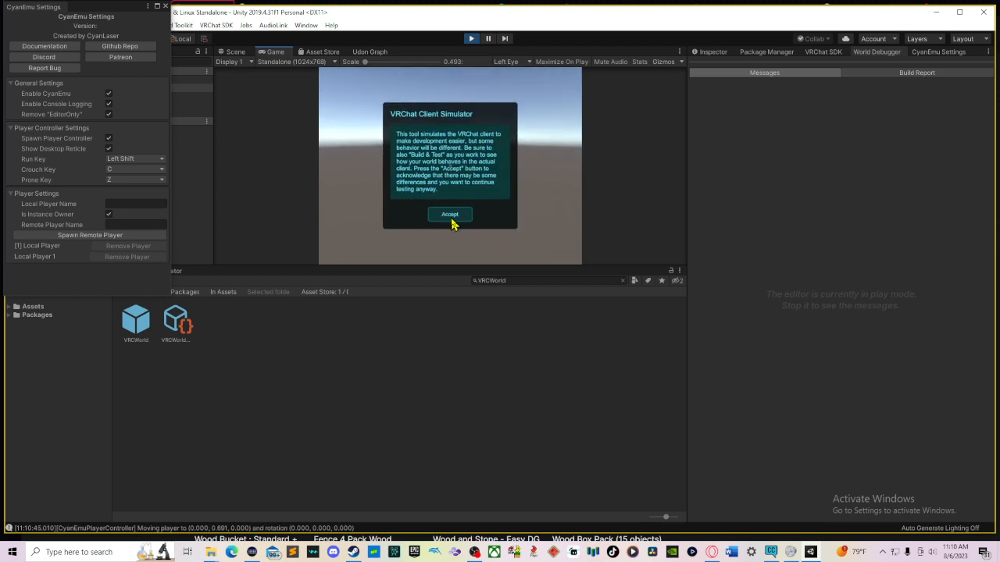
{"action": "key", "text": "Escape"}
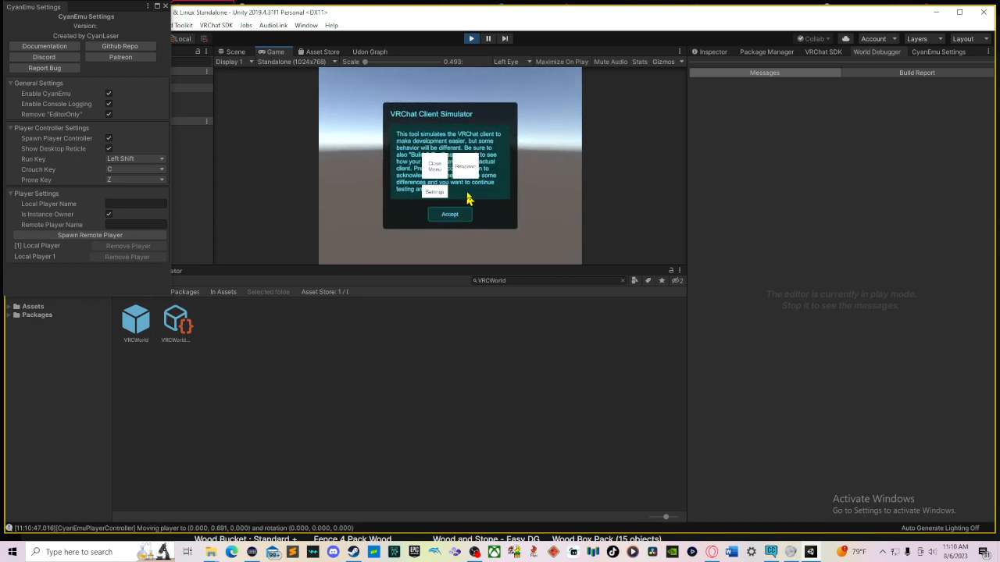
{"action": "left_click", "coordinate": [436, 192]}
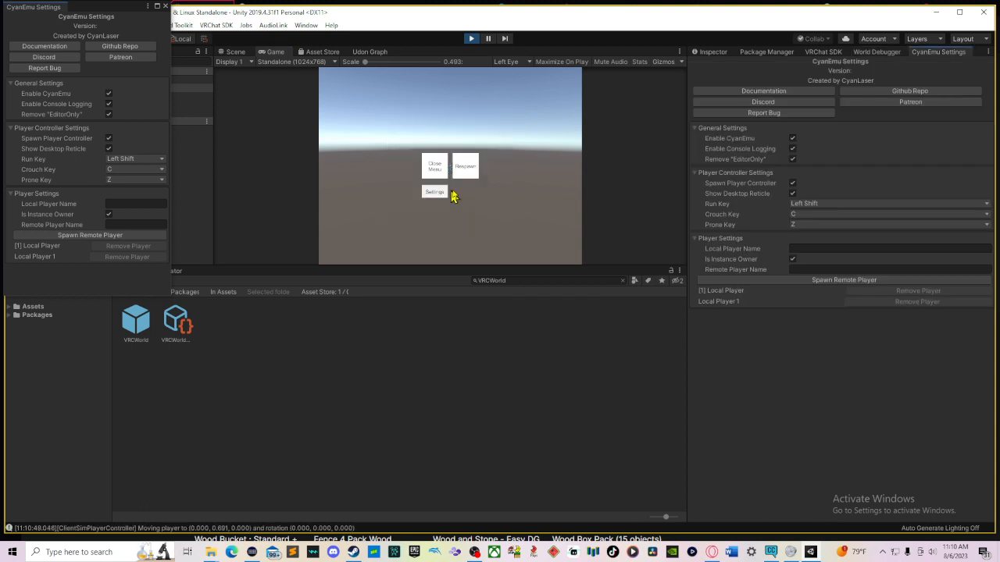
{"action": "left_click", "coordinate": [471, 39]}
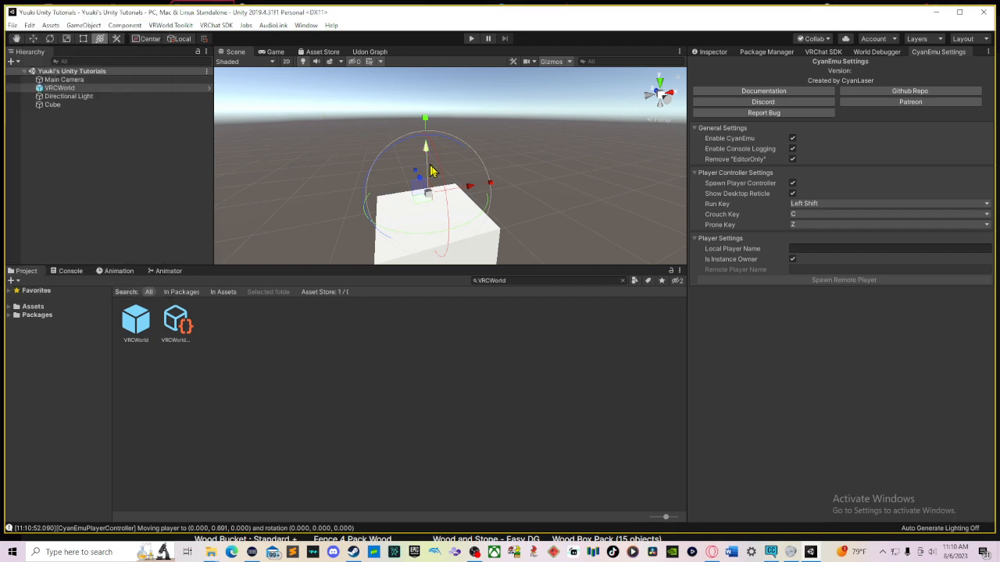
Step: Delete the cube from the scene
{"action": "left_click_drag", "start_coordinate": [431, 154], "coordinate": [428, 146]}
{"action": "left_click", "coordinate": [479, 253]}
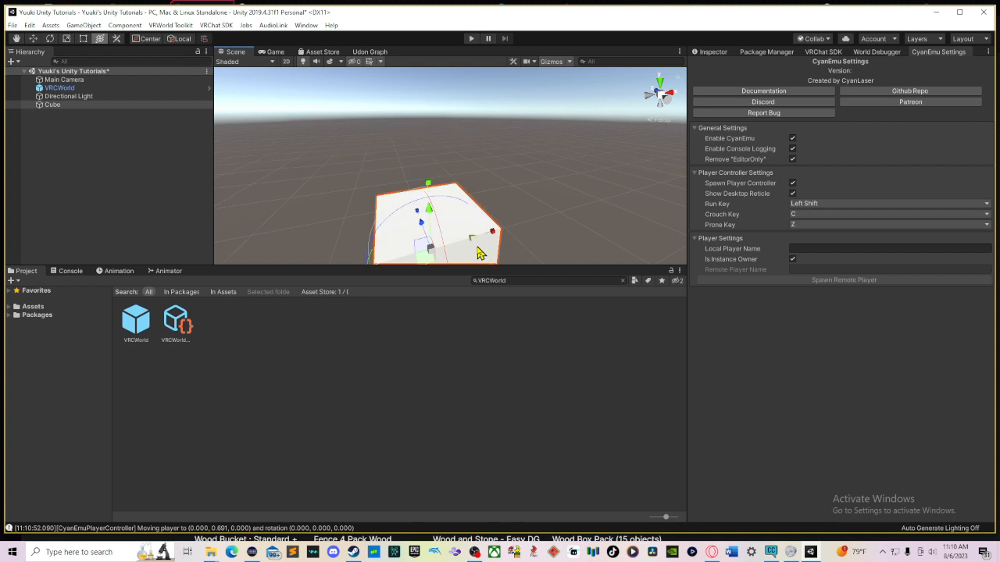
{"action": "key", "text": "Delete"}
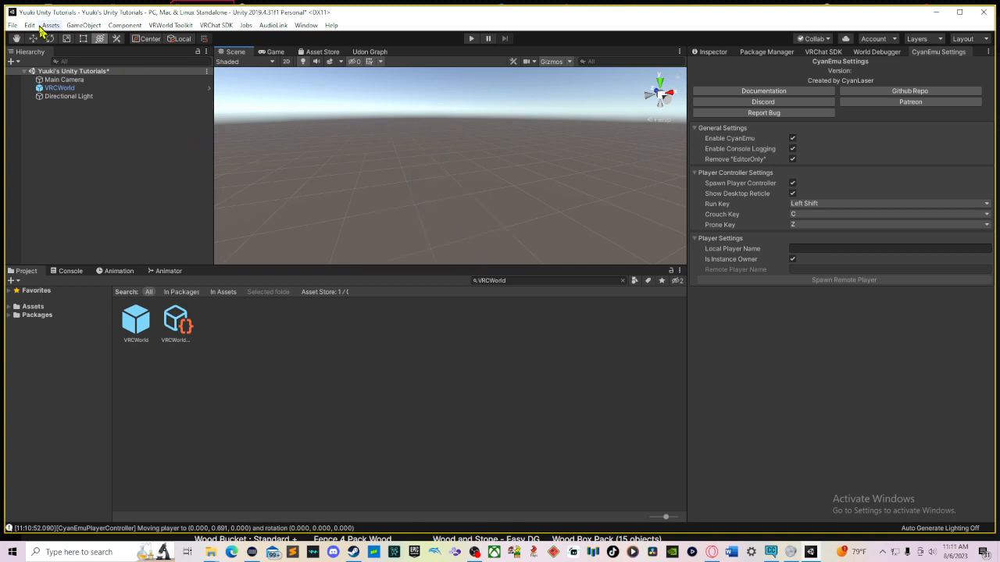
Step: Create a 3D plane in the scene as a floor
{"action": "right_click", "coordinate": [76, 148]}
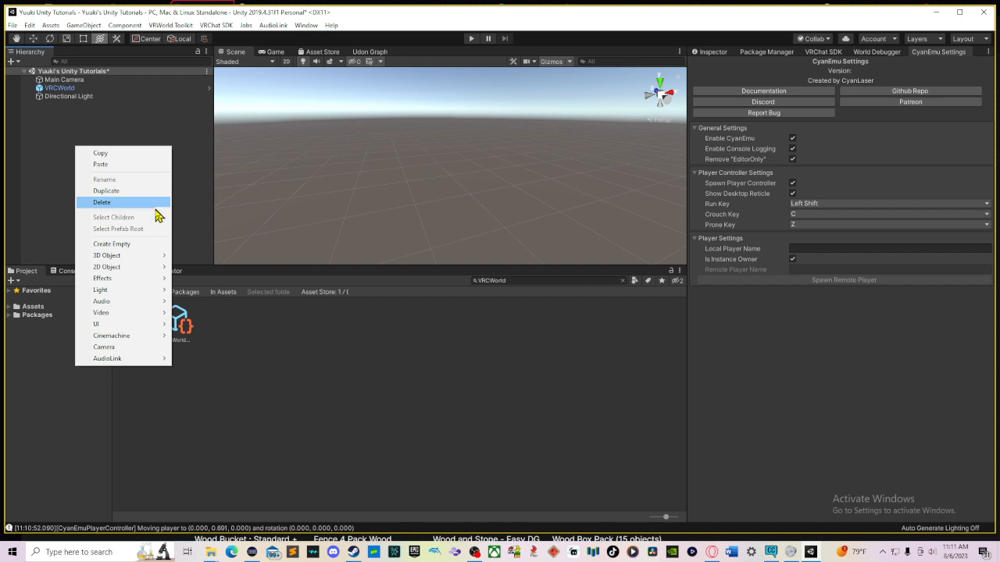
{"action": "mouse_move", "coordinate": [155, 258]}
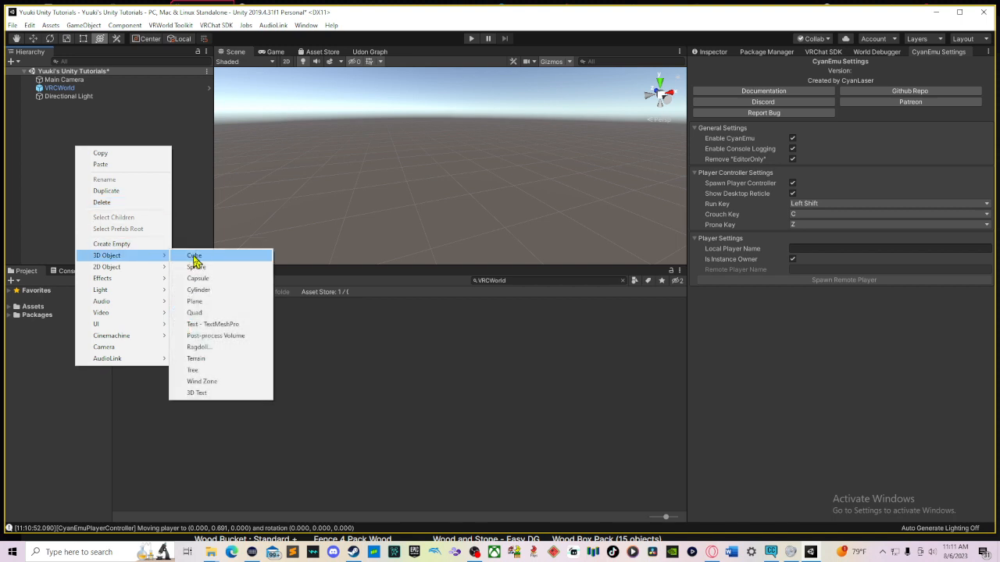
{"action": "left_click", "coordinate": [266, 301]}
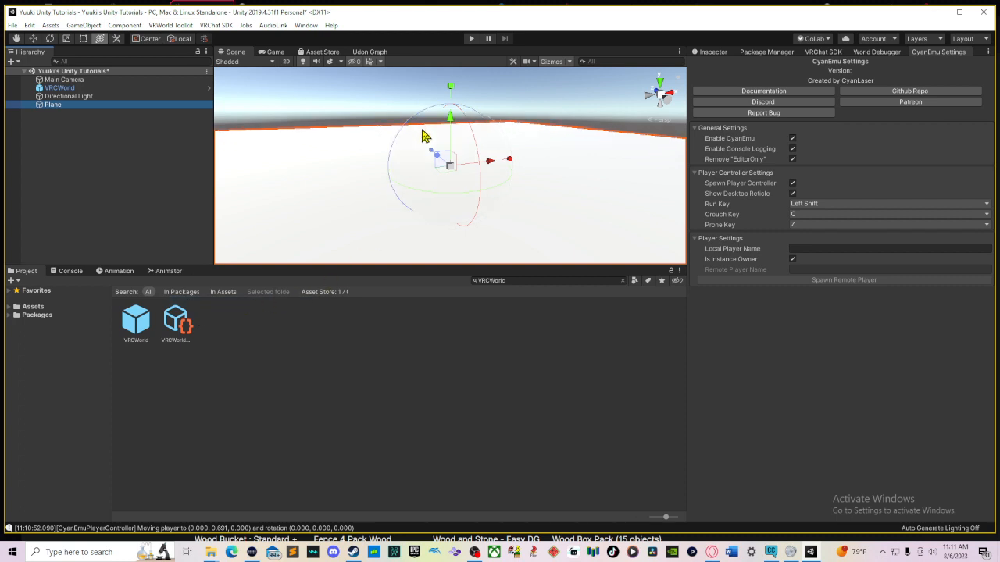
Step: Select the plane and play-test the world again in the client simulator, then stop playing
{"action": "left_click", "coordinate": [102, 98]}
{"action": "left_click", "coordinate": [101, 107]}
{"action": "left_click", "coordinate": [113, 89]}
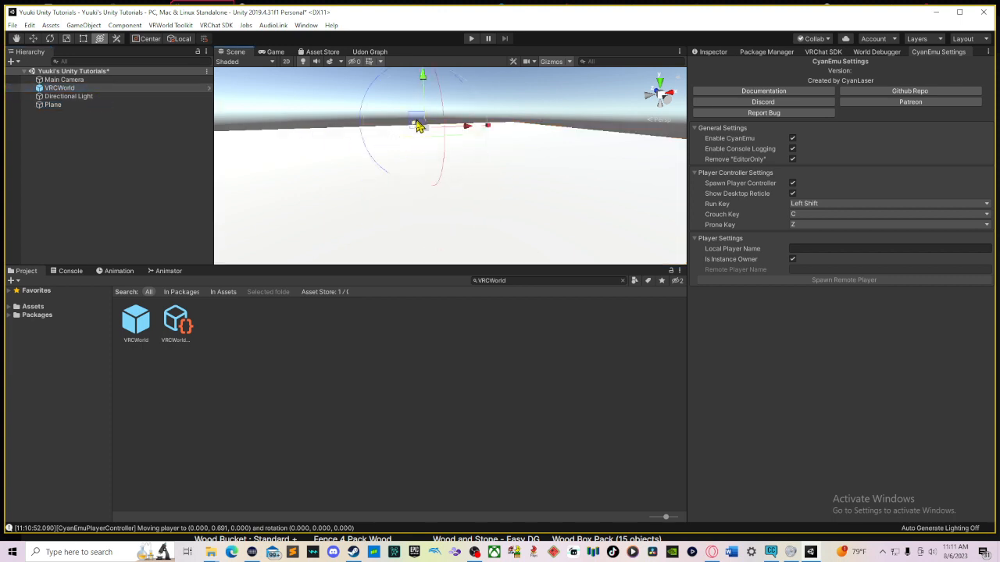
{"action": "left_click", "coordinate": [373, 215]}
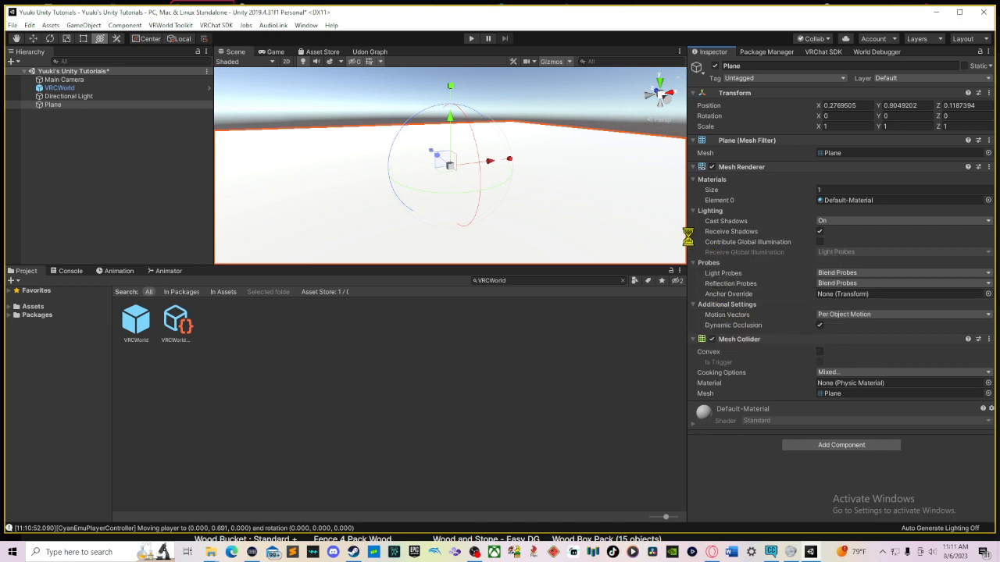
{"action": "left_click", "coordinate": [471, 41]}
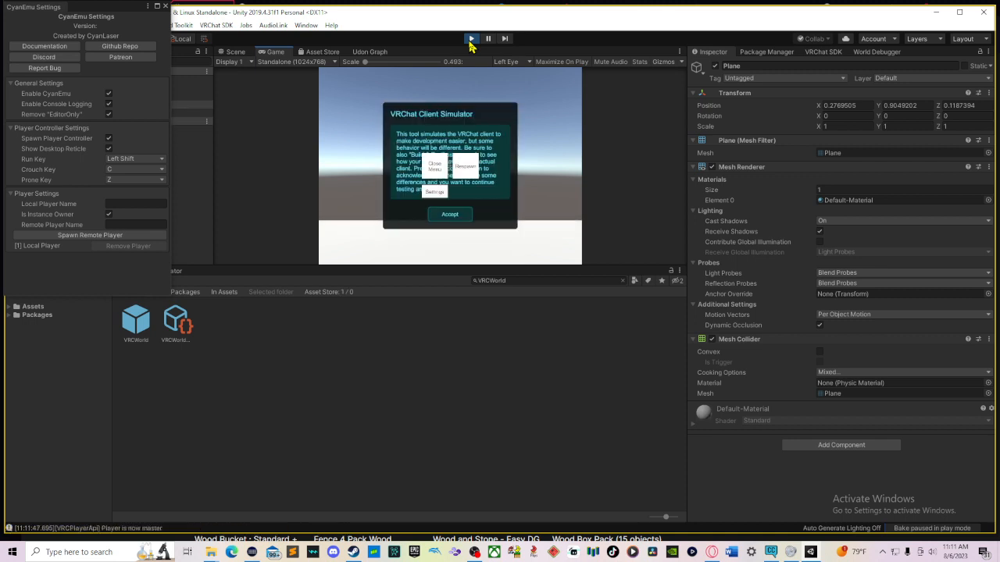
{"action": "left_click", "coordinate": [436, 168]}
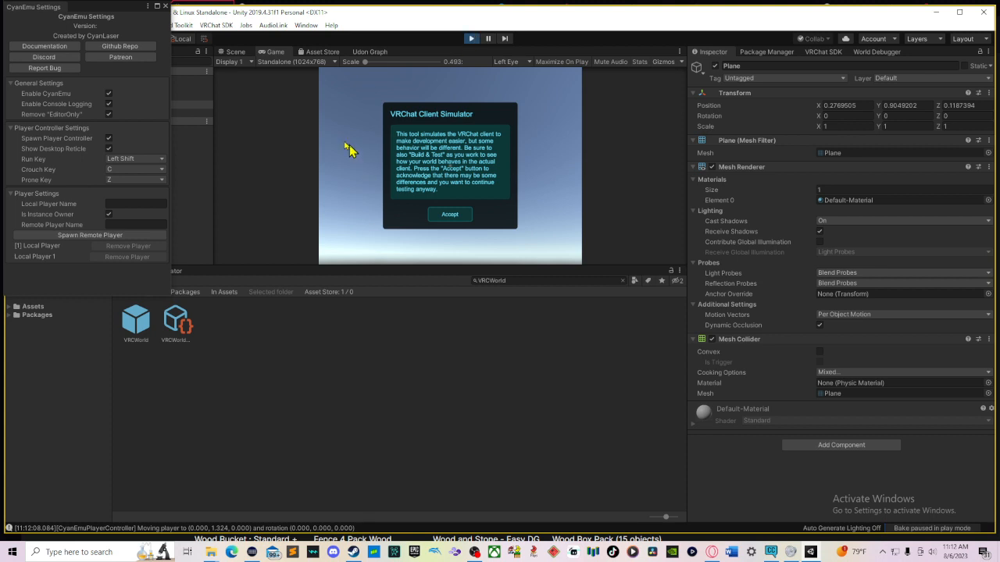
{"action": "key", "text": "ctrl+p"}
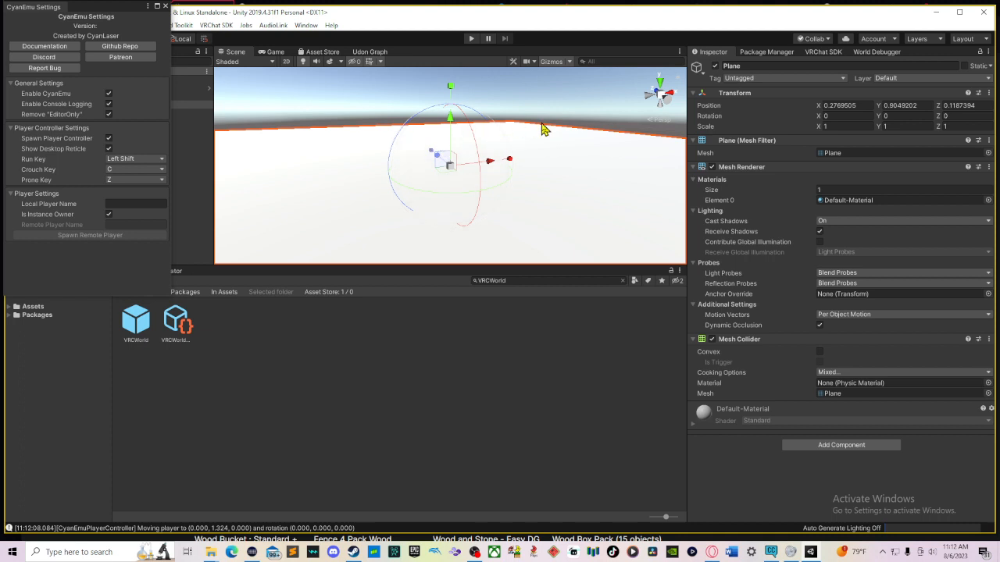
Step: Delete the plane from the scene
{"action": "left_click_drag", "start_coordinate": [547, 131], "coordinate": [539, 151], "text": "alt"}
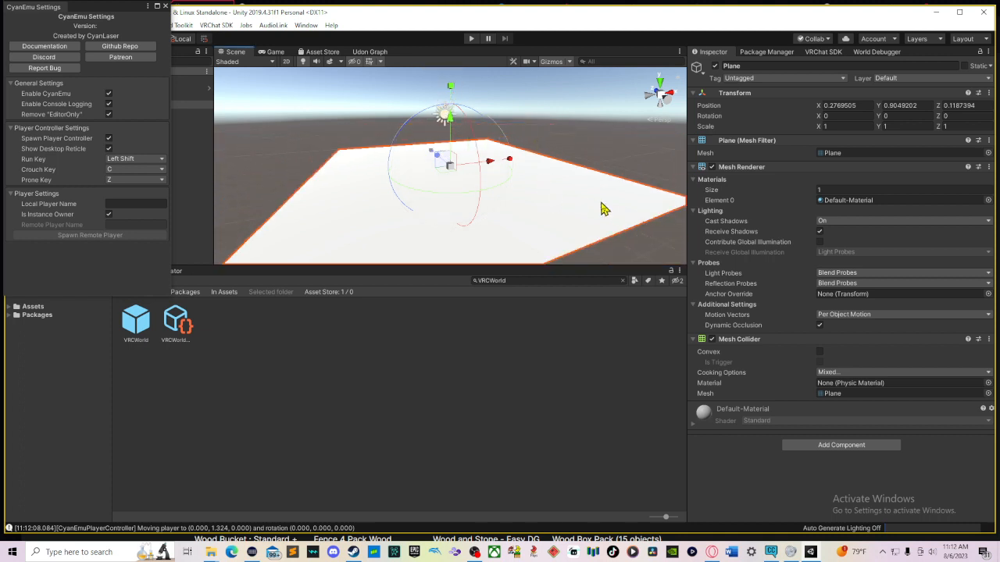
{"action": "left_click", "coordinate": [610, 166]}
{"action": "left_click", "coordinate": [597, 206]}
{"action": "key", "text": "Delete"}
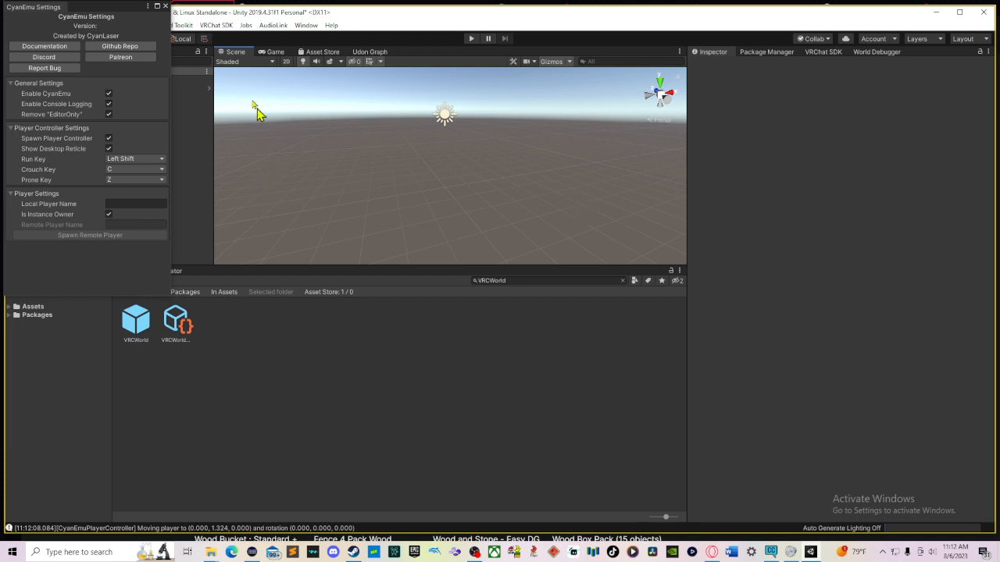
{"action": "left_click", "coordinate": [166, 14]}
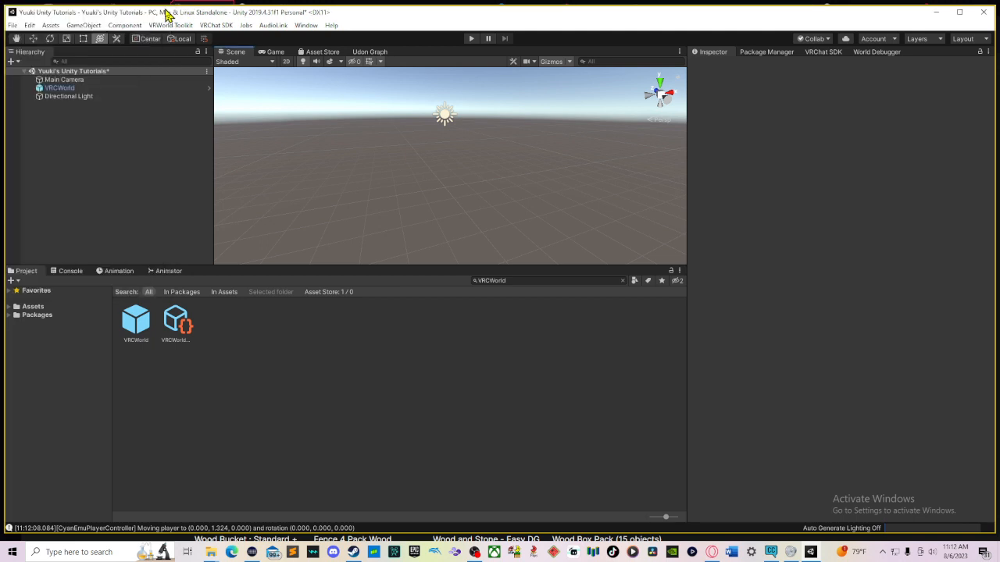